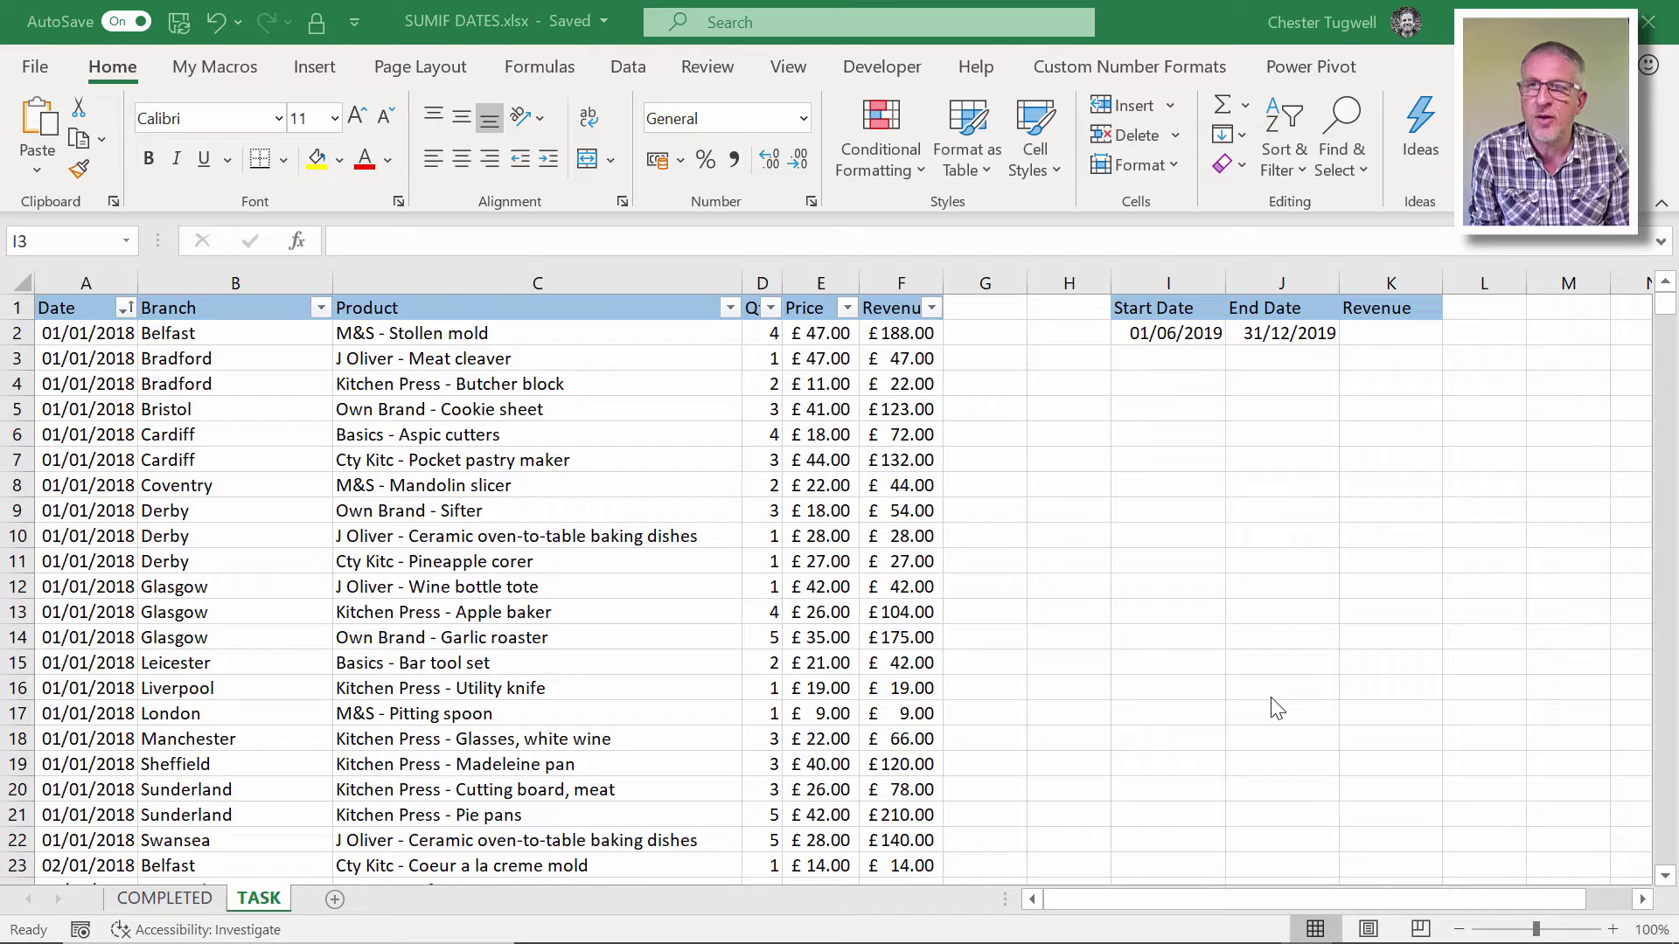
Look over the sales data's branch, sale date and product columns
{"action": "left_click", "coordinate": [156, 360]}
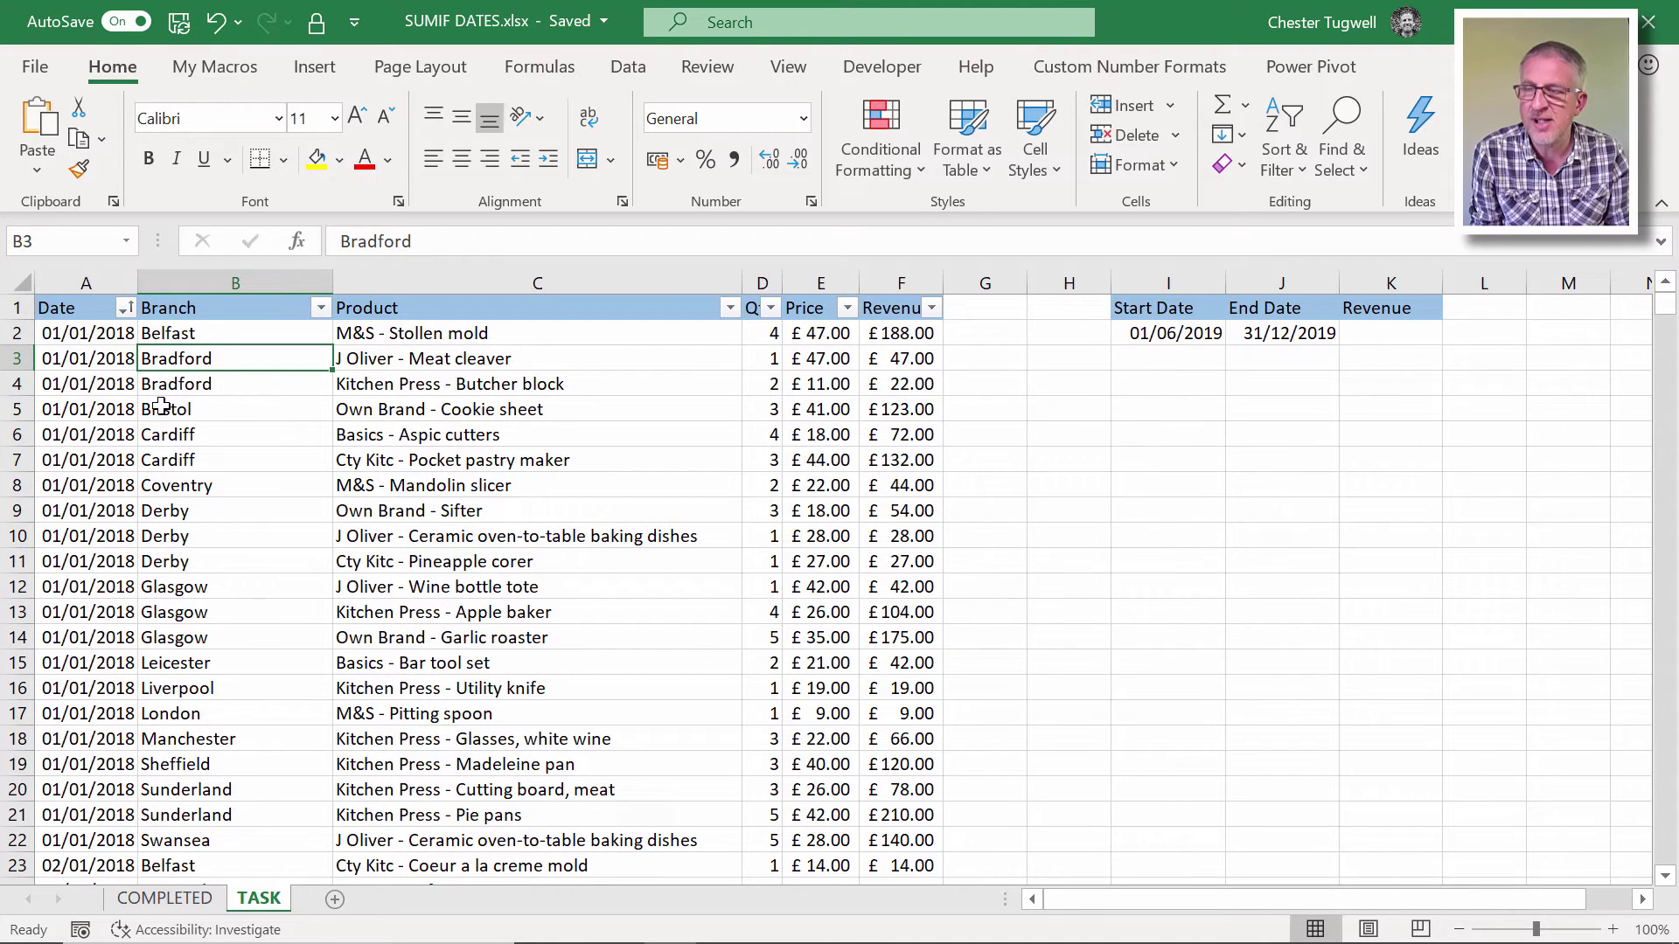
{"action": "left_click", "coordinate": [91, 342]}
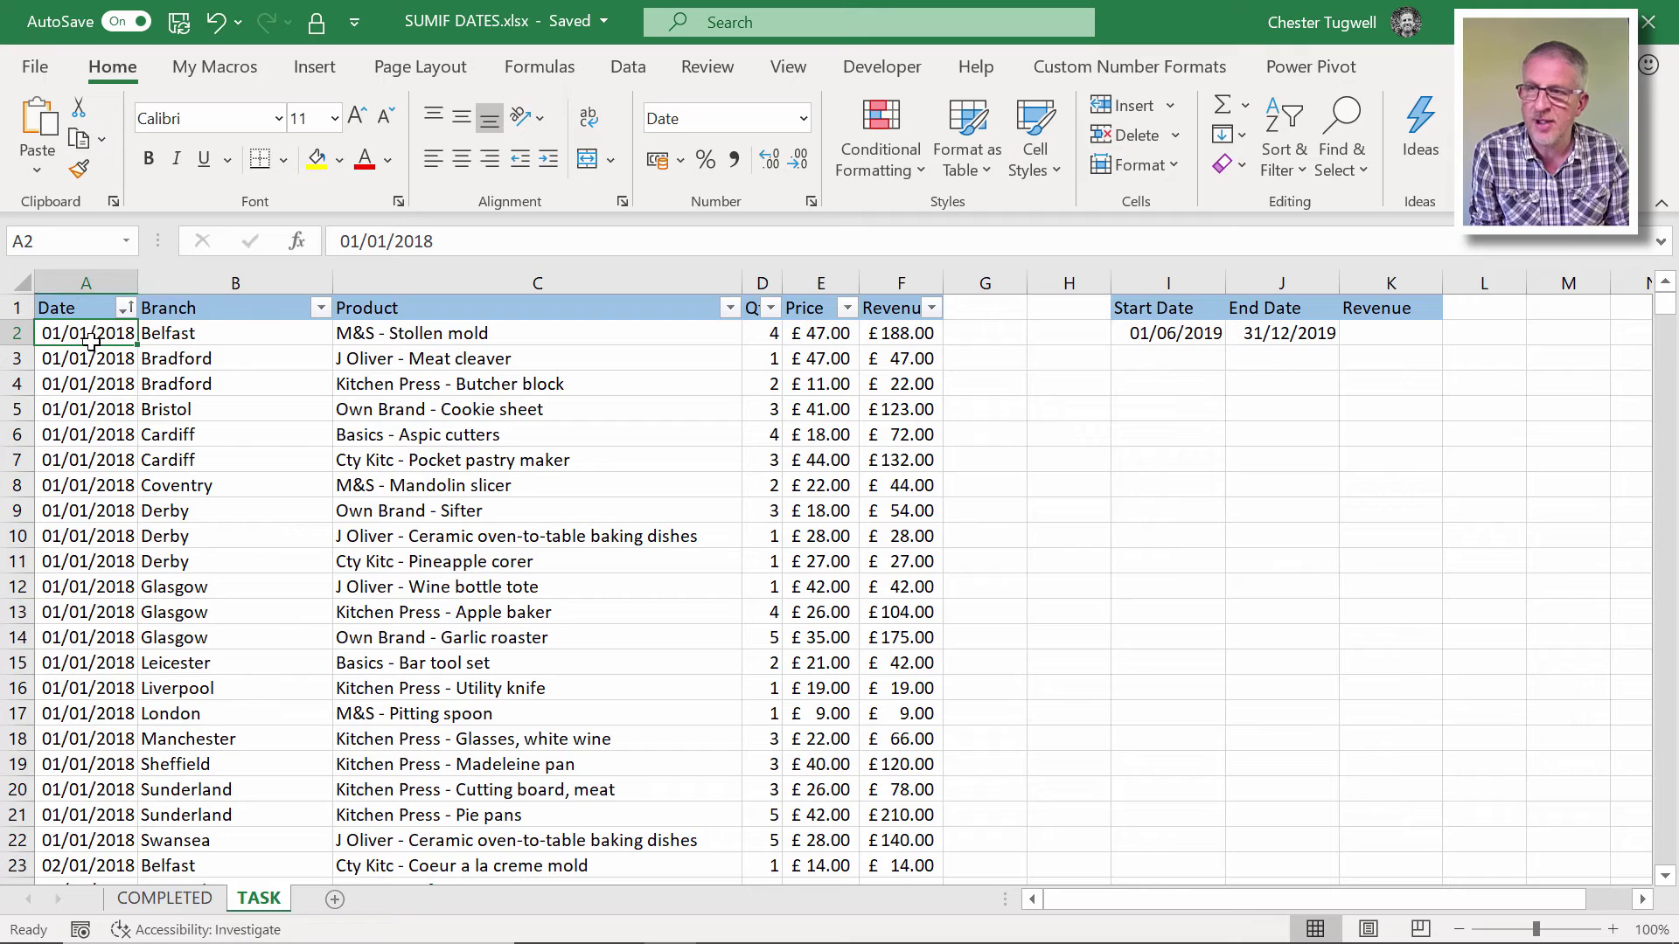
{"action": "scroll", "coordinate": [201, 655], "scroll_direction": "down", "scroll_amount": 5}
{"action": "scroll", "coordinate": [201, 656], "scroll_direction": "up", "scroll_amount": 5}
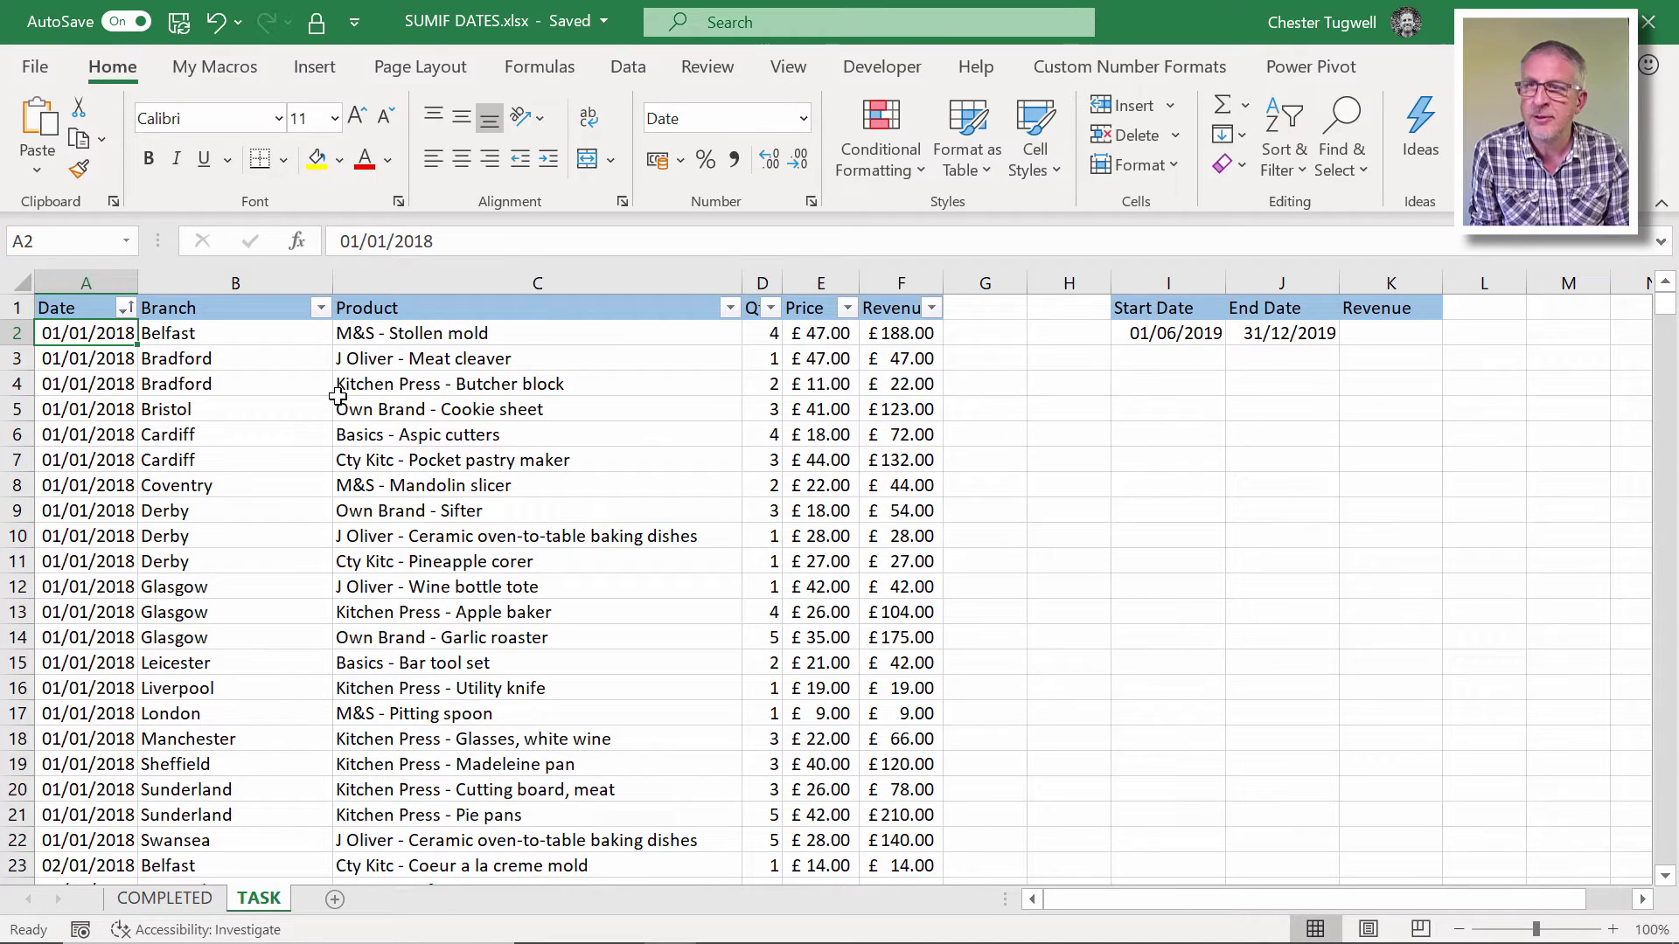
{"action": "left_click", "coordinate": [493, 385]}
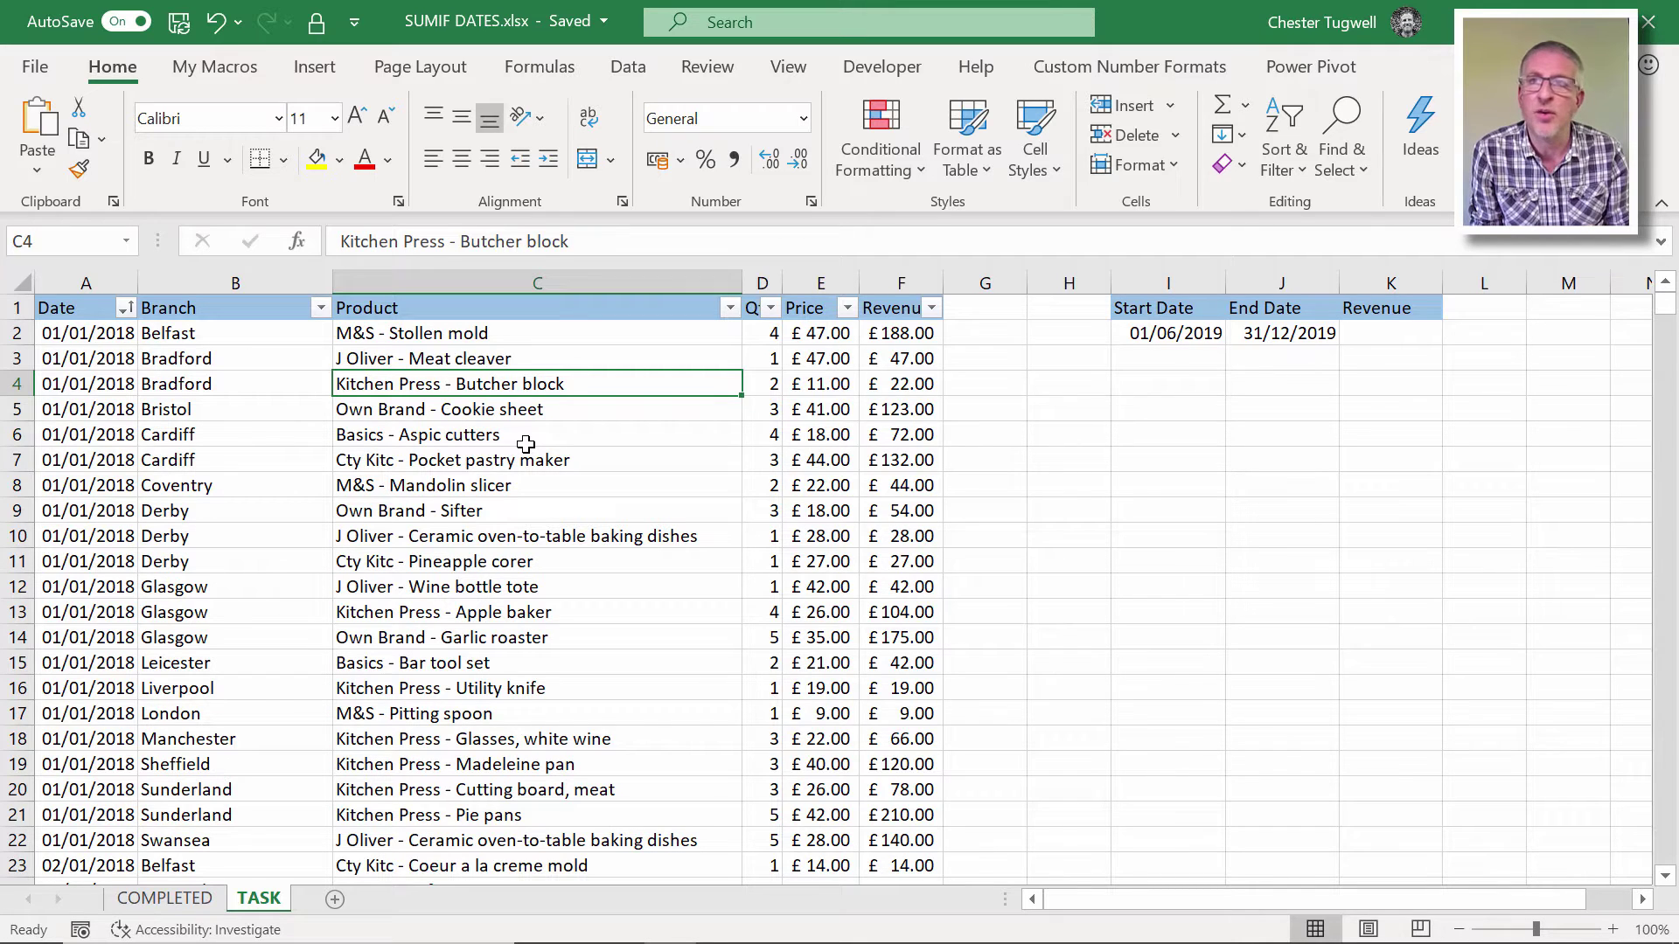
Convert the sales data A1:F17860 into a table with headers
{"action": "left_click", "coordinate": [283, 413]}
{"action": "left_click", "coordinate": [482, 434]}
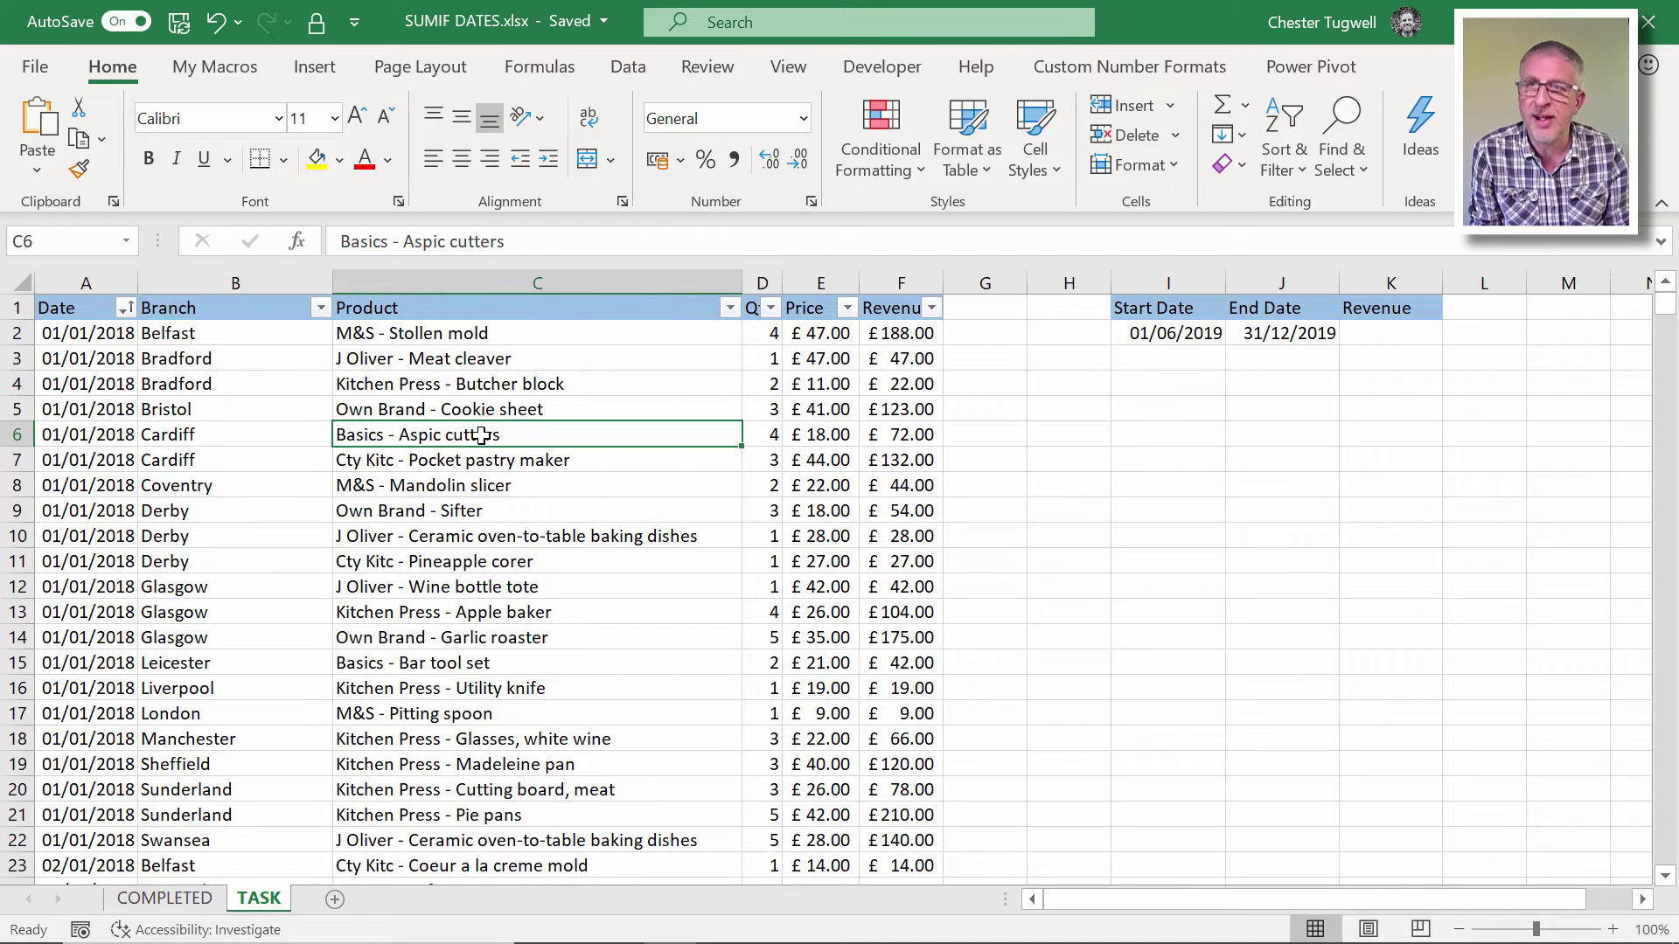
{"action": "left_click", "coordinate": [313, 70]}
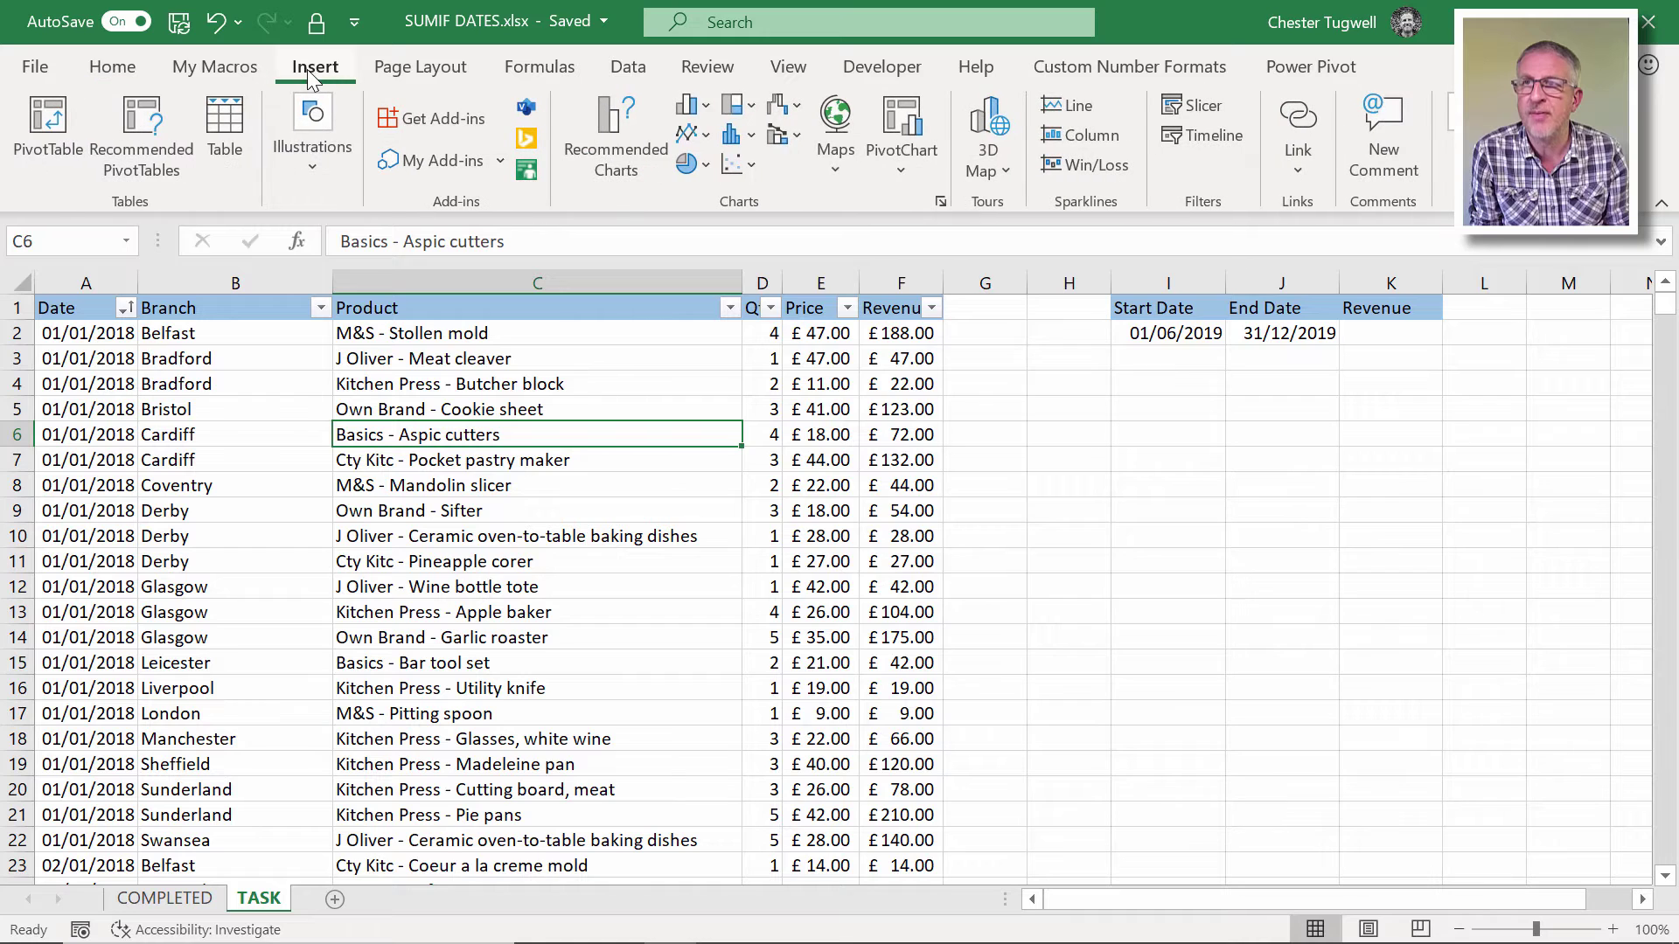
{"action": "left_click", "coordinate": [425, 478]}
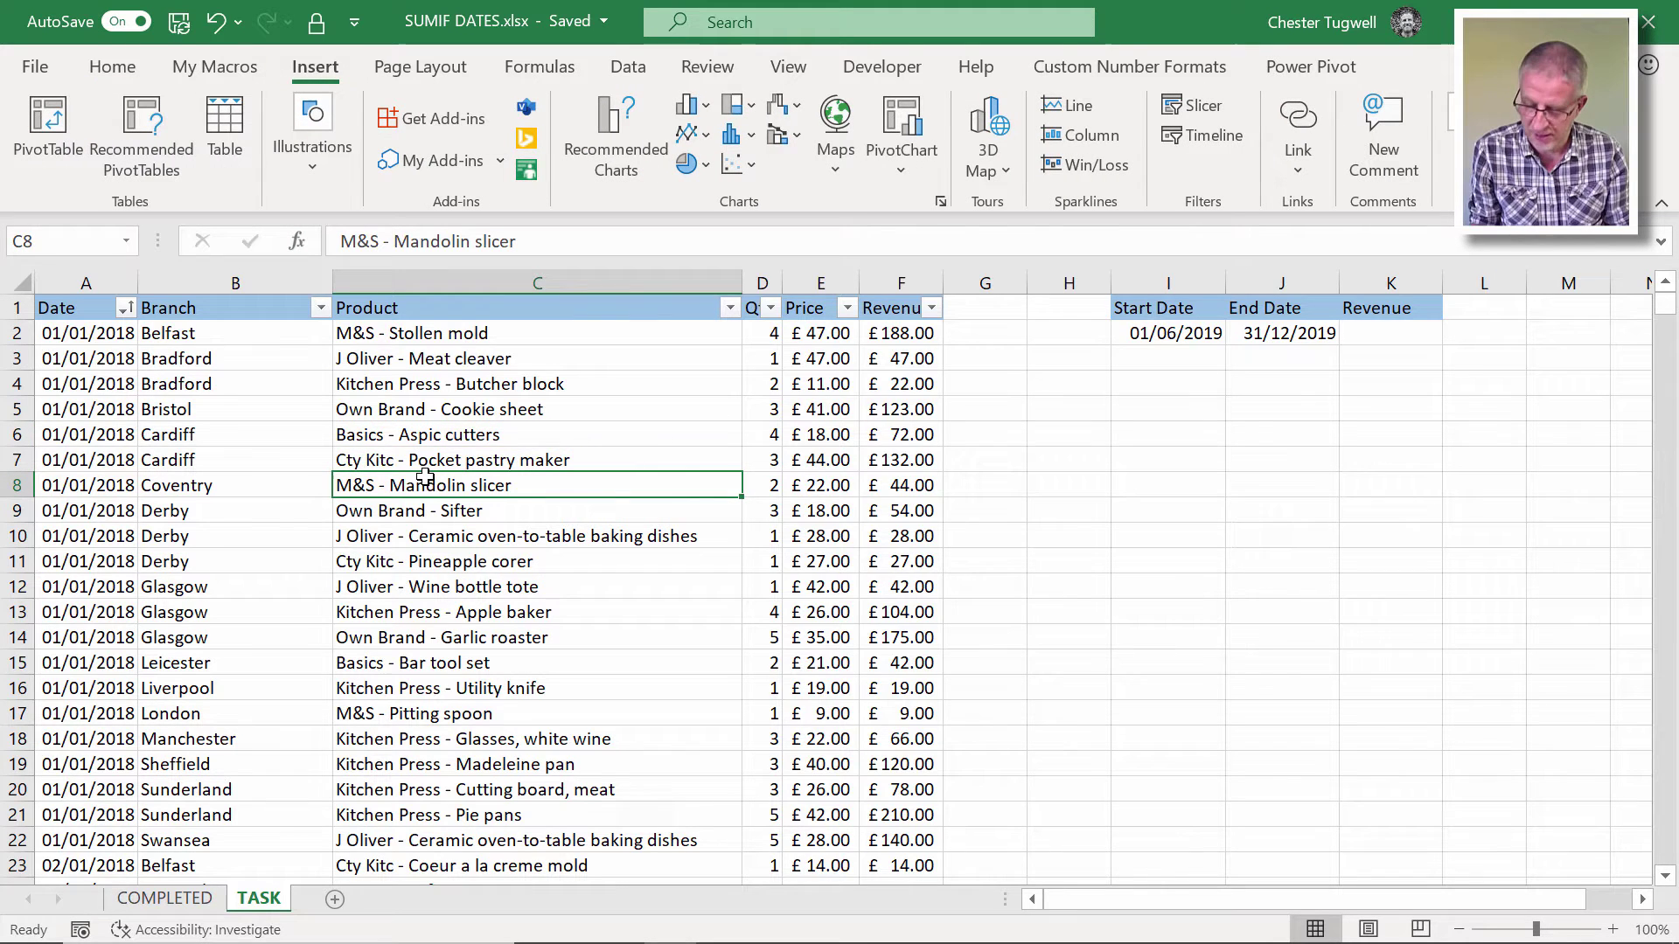
{"action": "key", "text": "ctrl+t"}
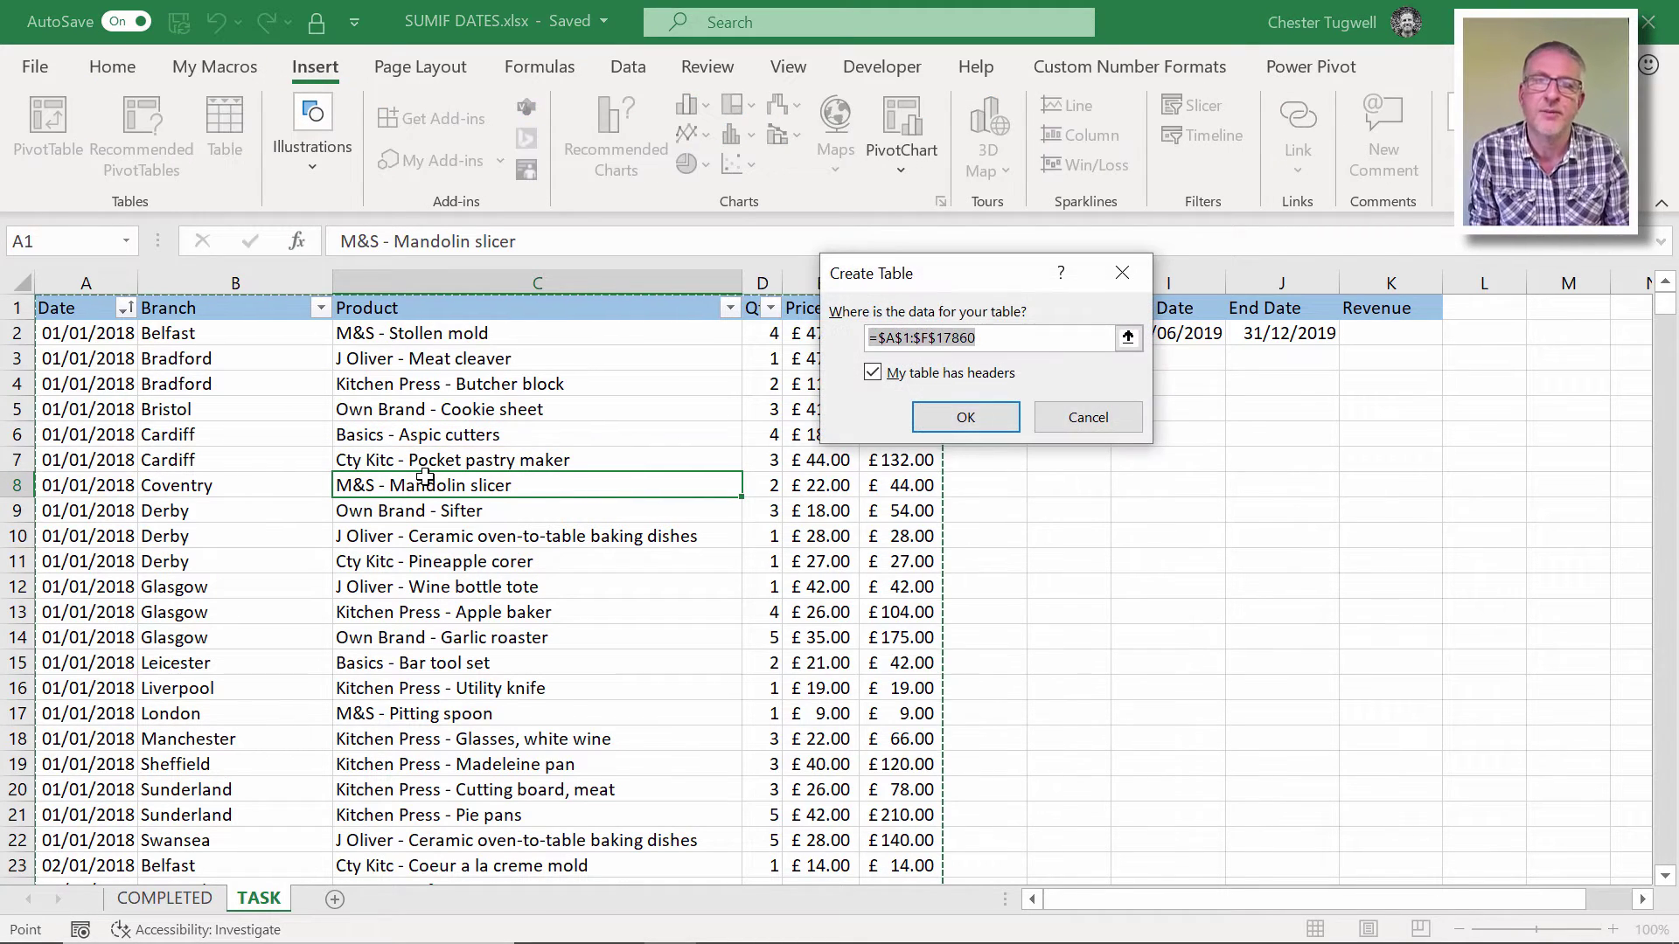
{"action": "left_click", "coordinate": [941, 414]}
{"action": "left_click", "coordinate": [581, 460]}
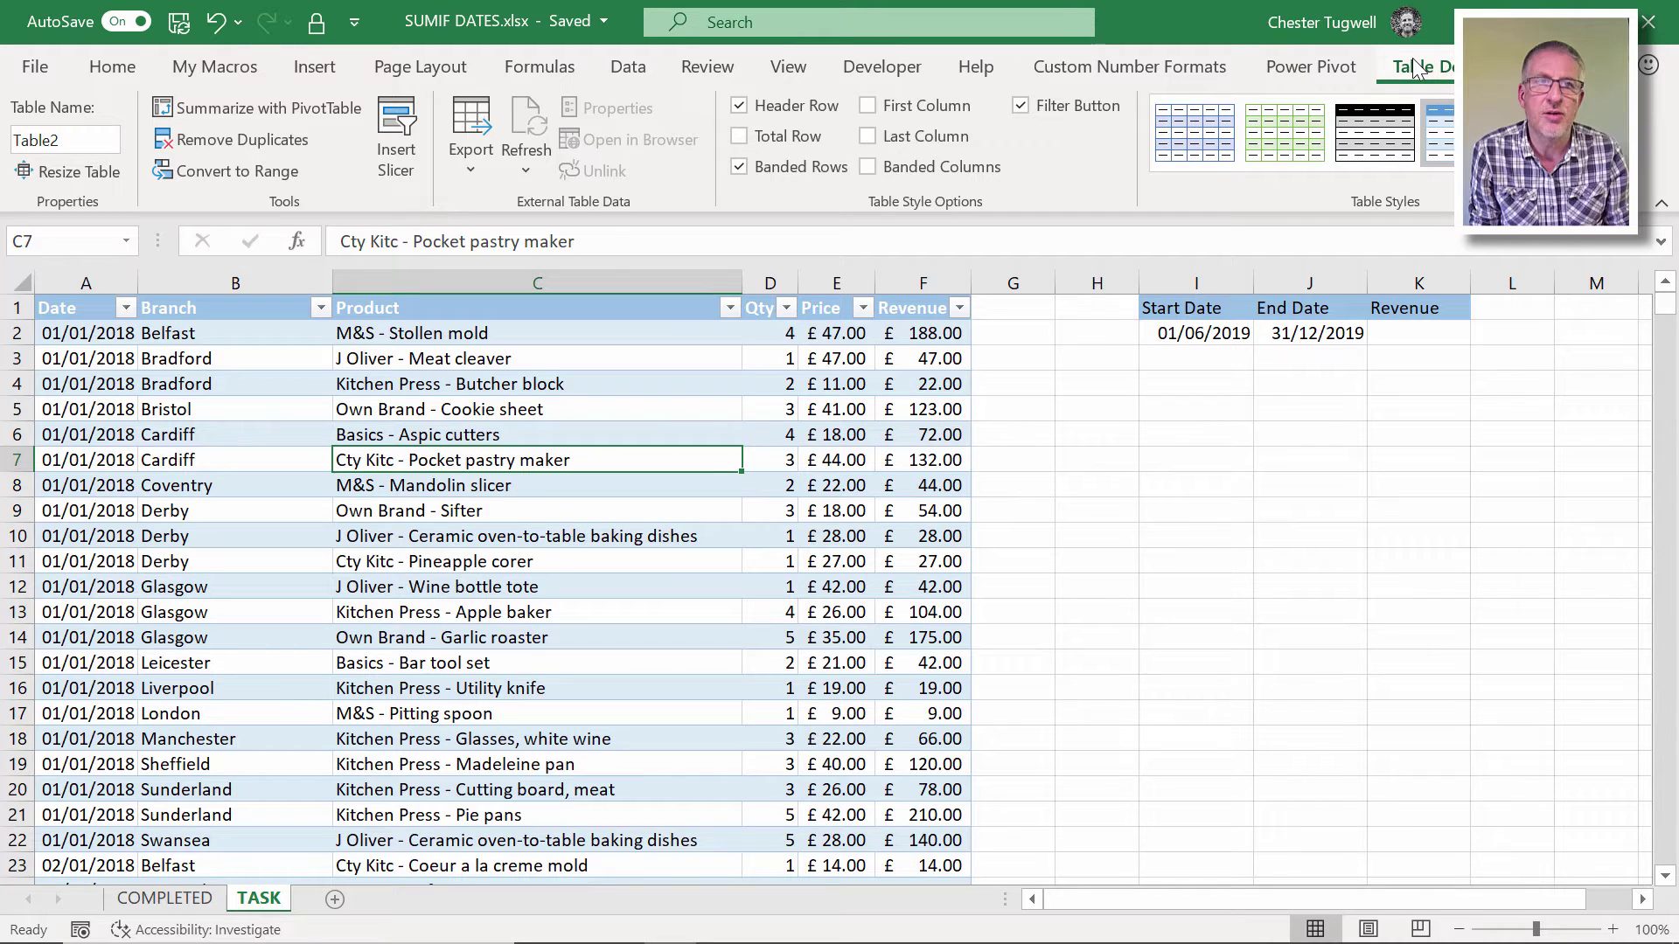
Rename the table from Table2 to Revenue_Data
{"action": "left_click", "coordinate": [76, 129]}
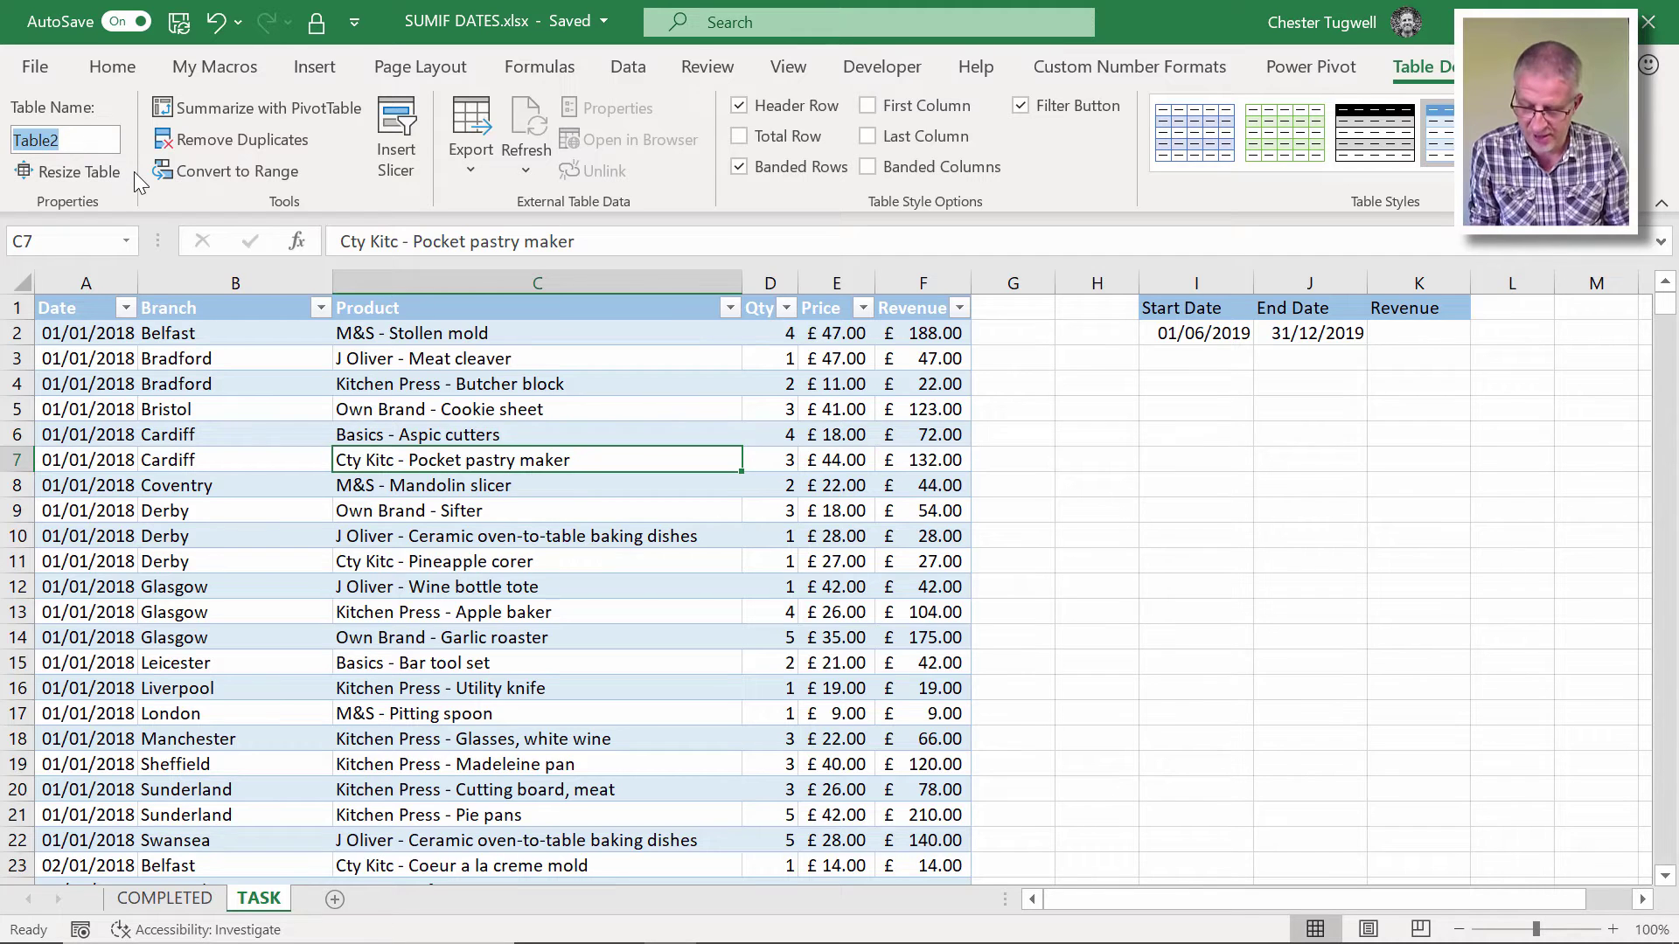
{"action": "type", "text": "Rebe"}
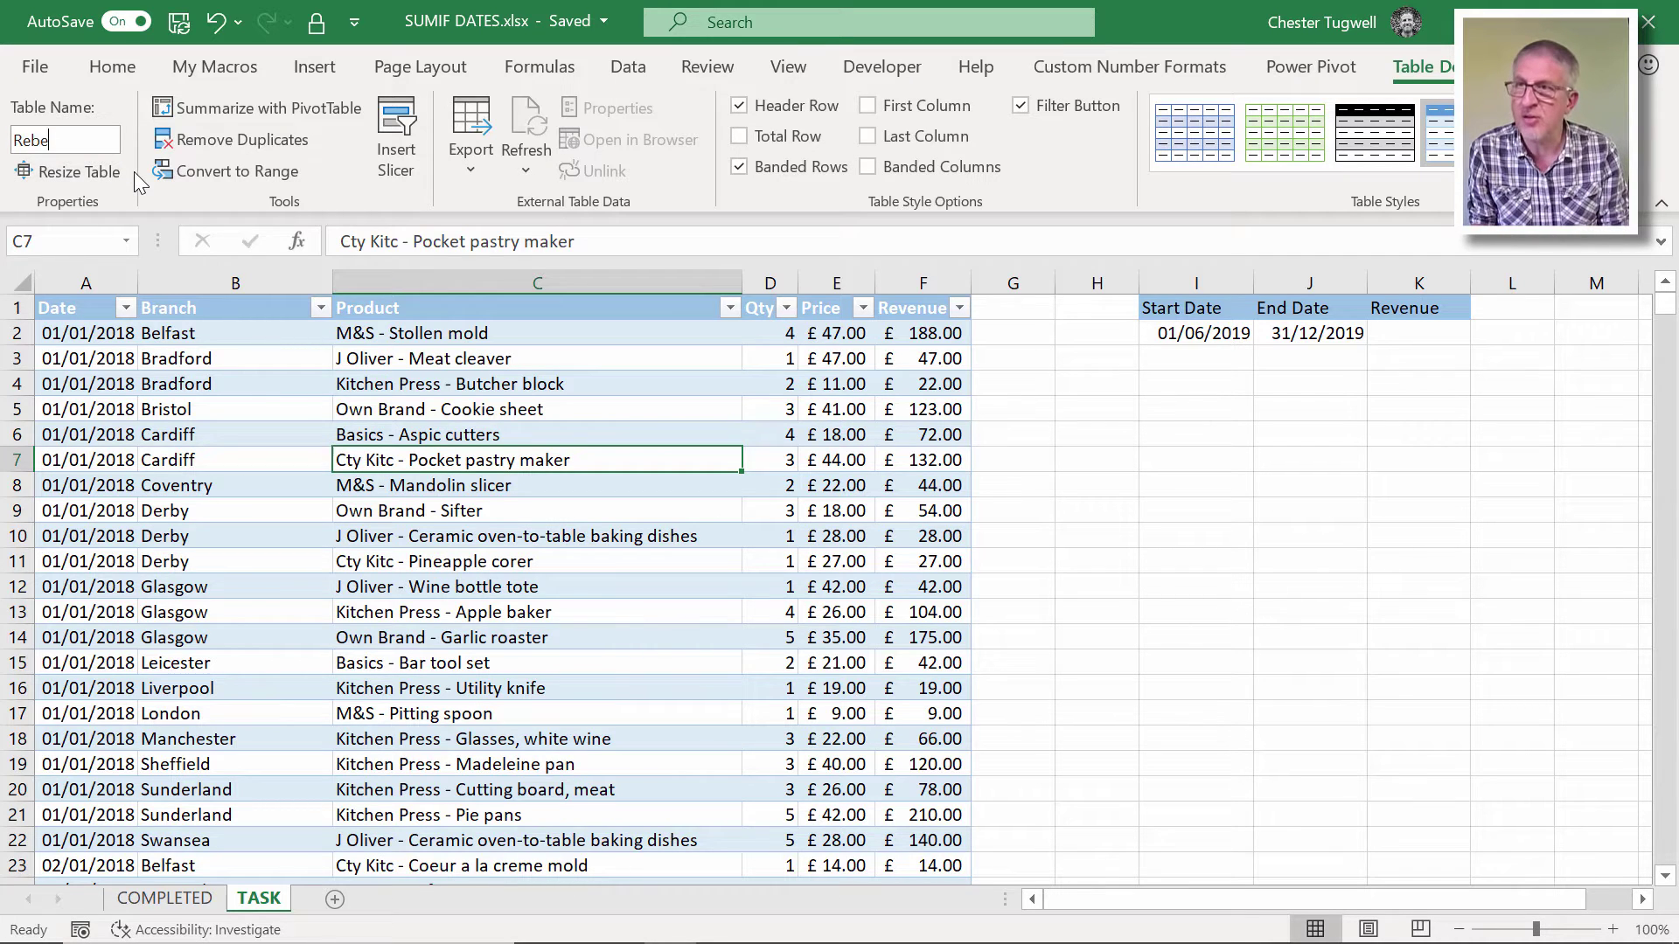
{"action": "key", "text": "BackSpace"}
{"action": "key", "text": "BackSpace"}
{"action": "type", "text": "v"}
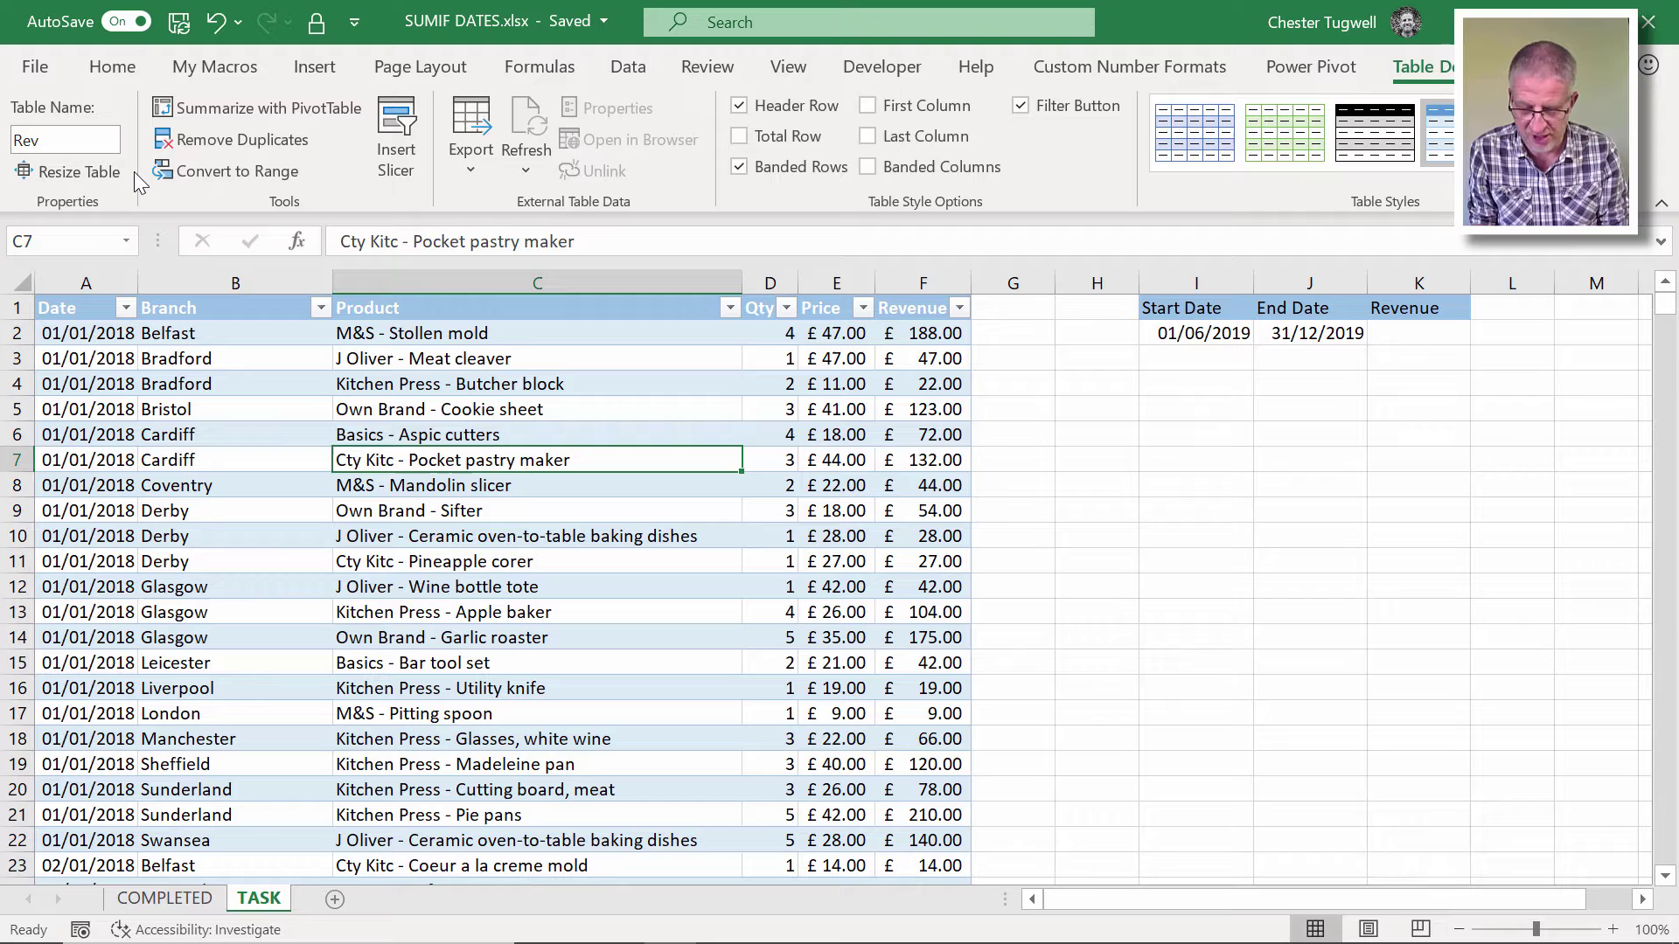
{"action": "type", "text": "enue_"}
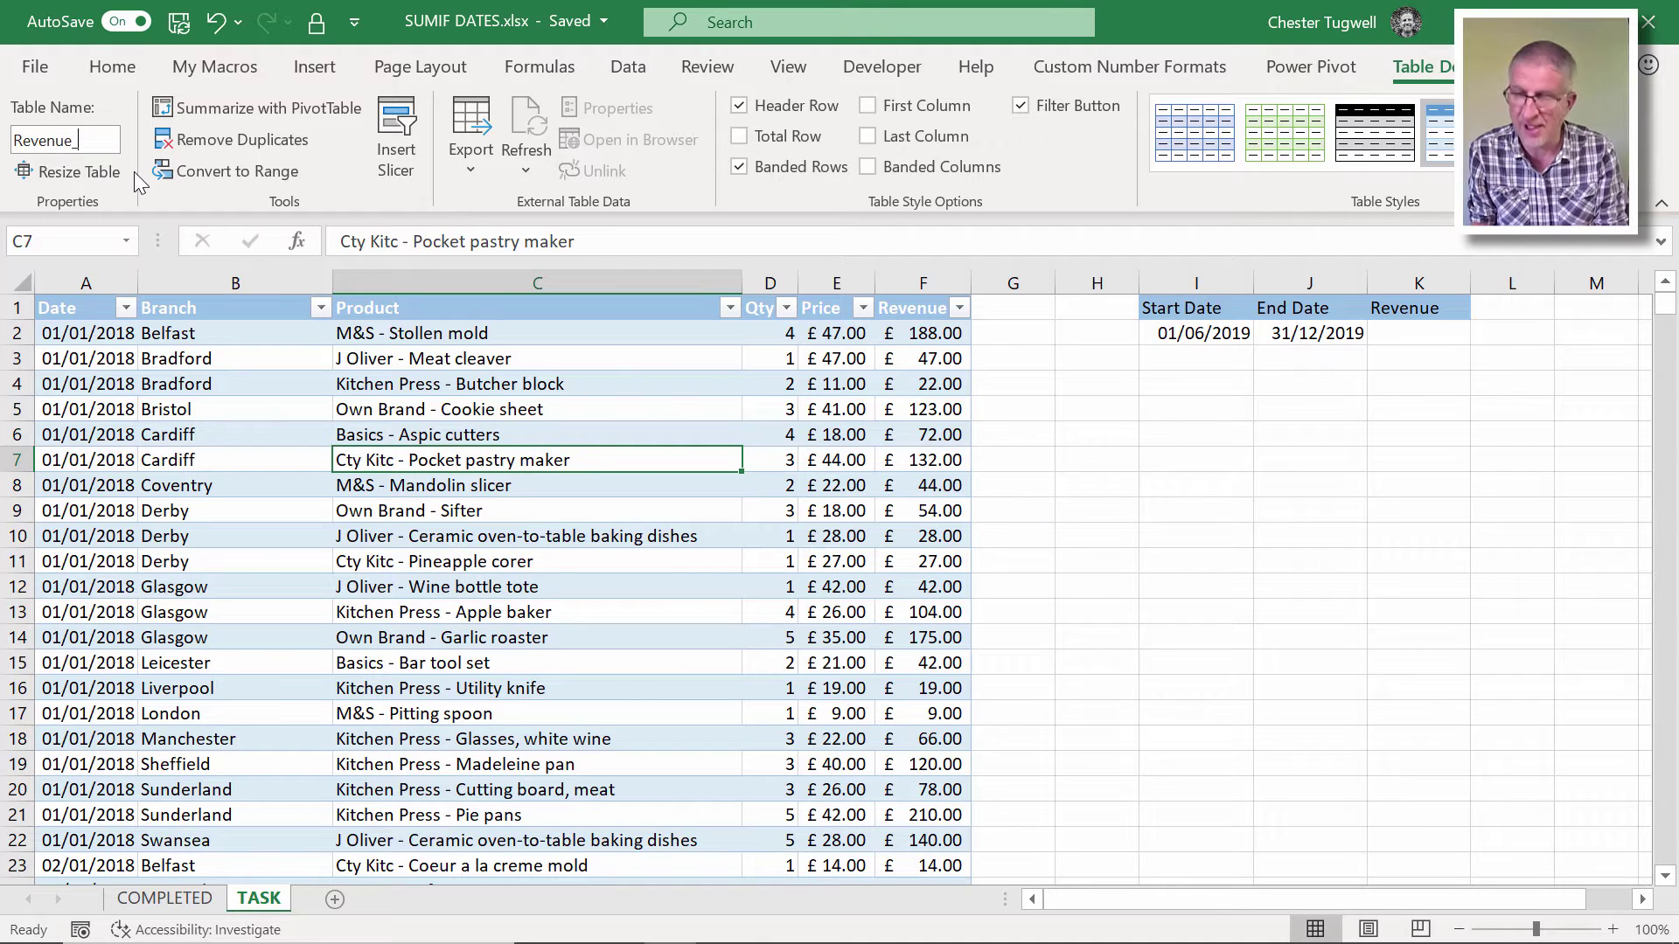
{"action": "type", "text": "Data"}
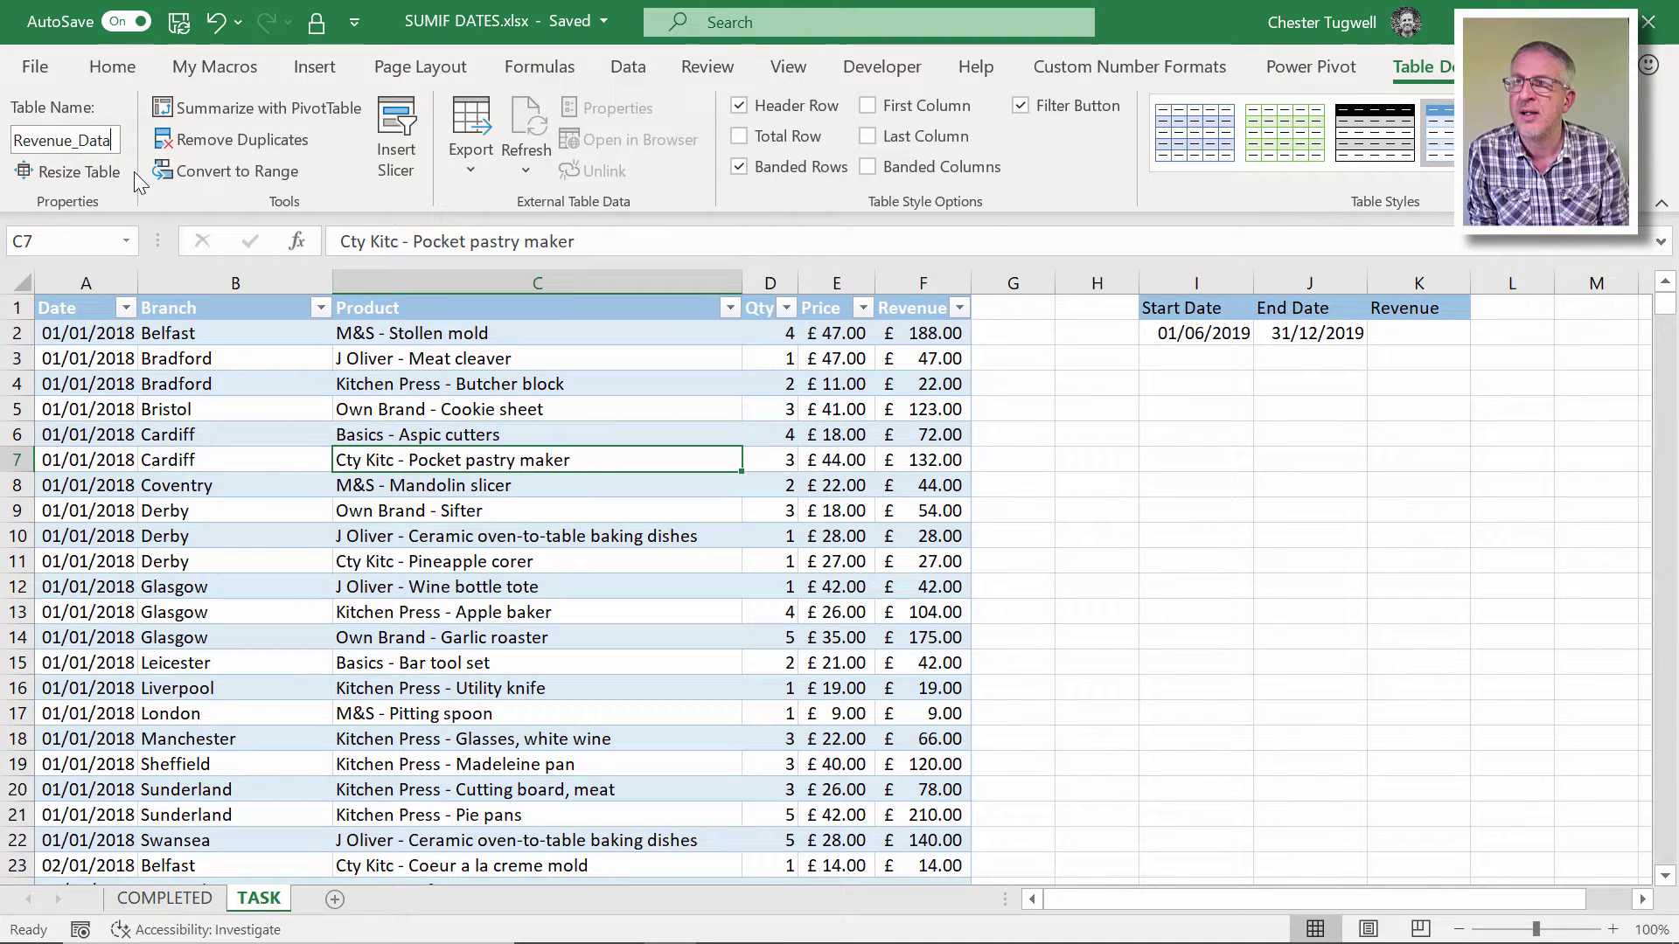
{"action": "key", "text": "Return"}
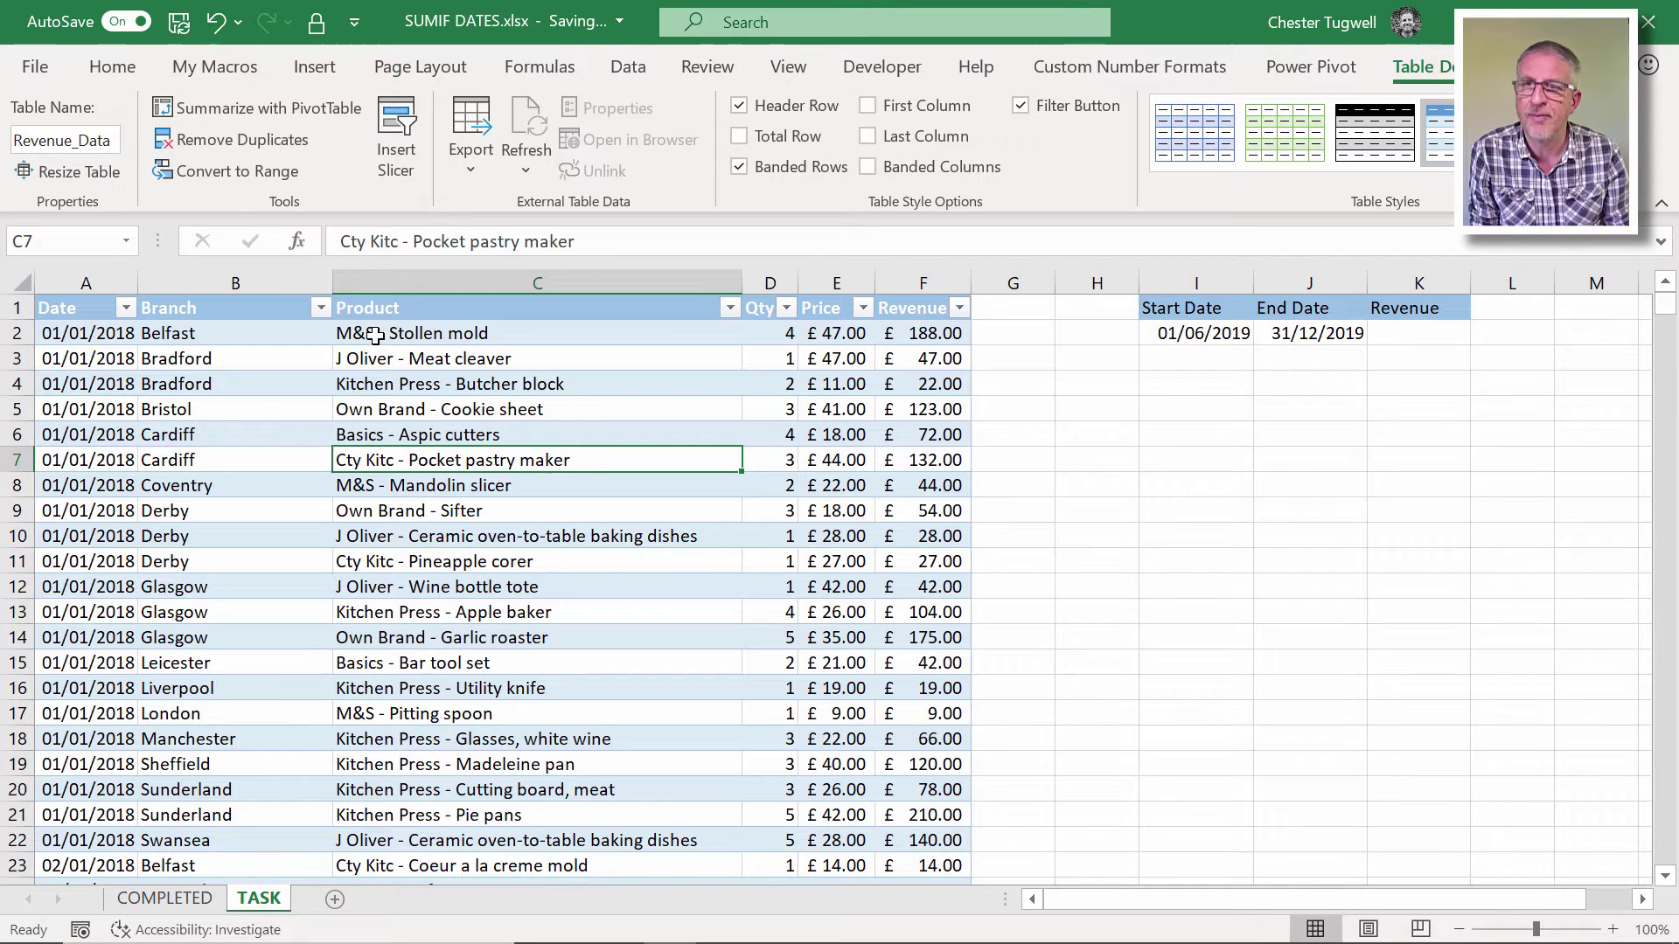
{"action": "left_click", "coordinate": [562, 429]}
Widen column K beside the 01/06/2019–31/12/2019 date range and select K2
{"action": "left_click", "coordinate": [214, 350]}
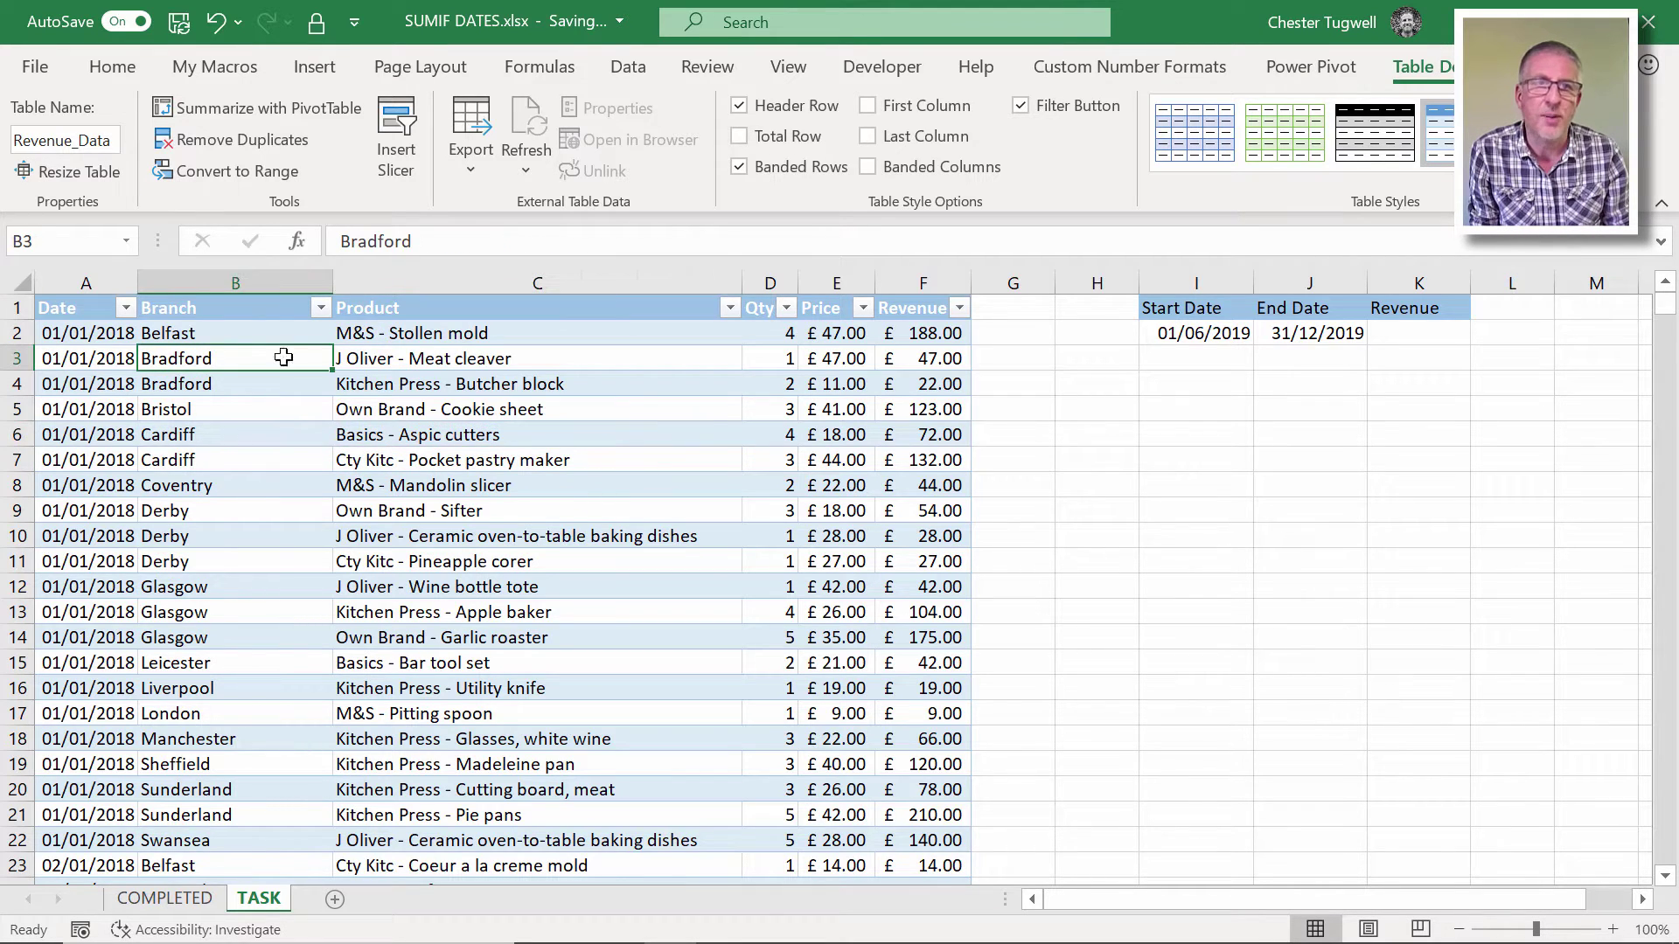
{"action": "left_click", "coordinate": [1194, 336]}
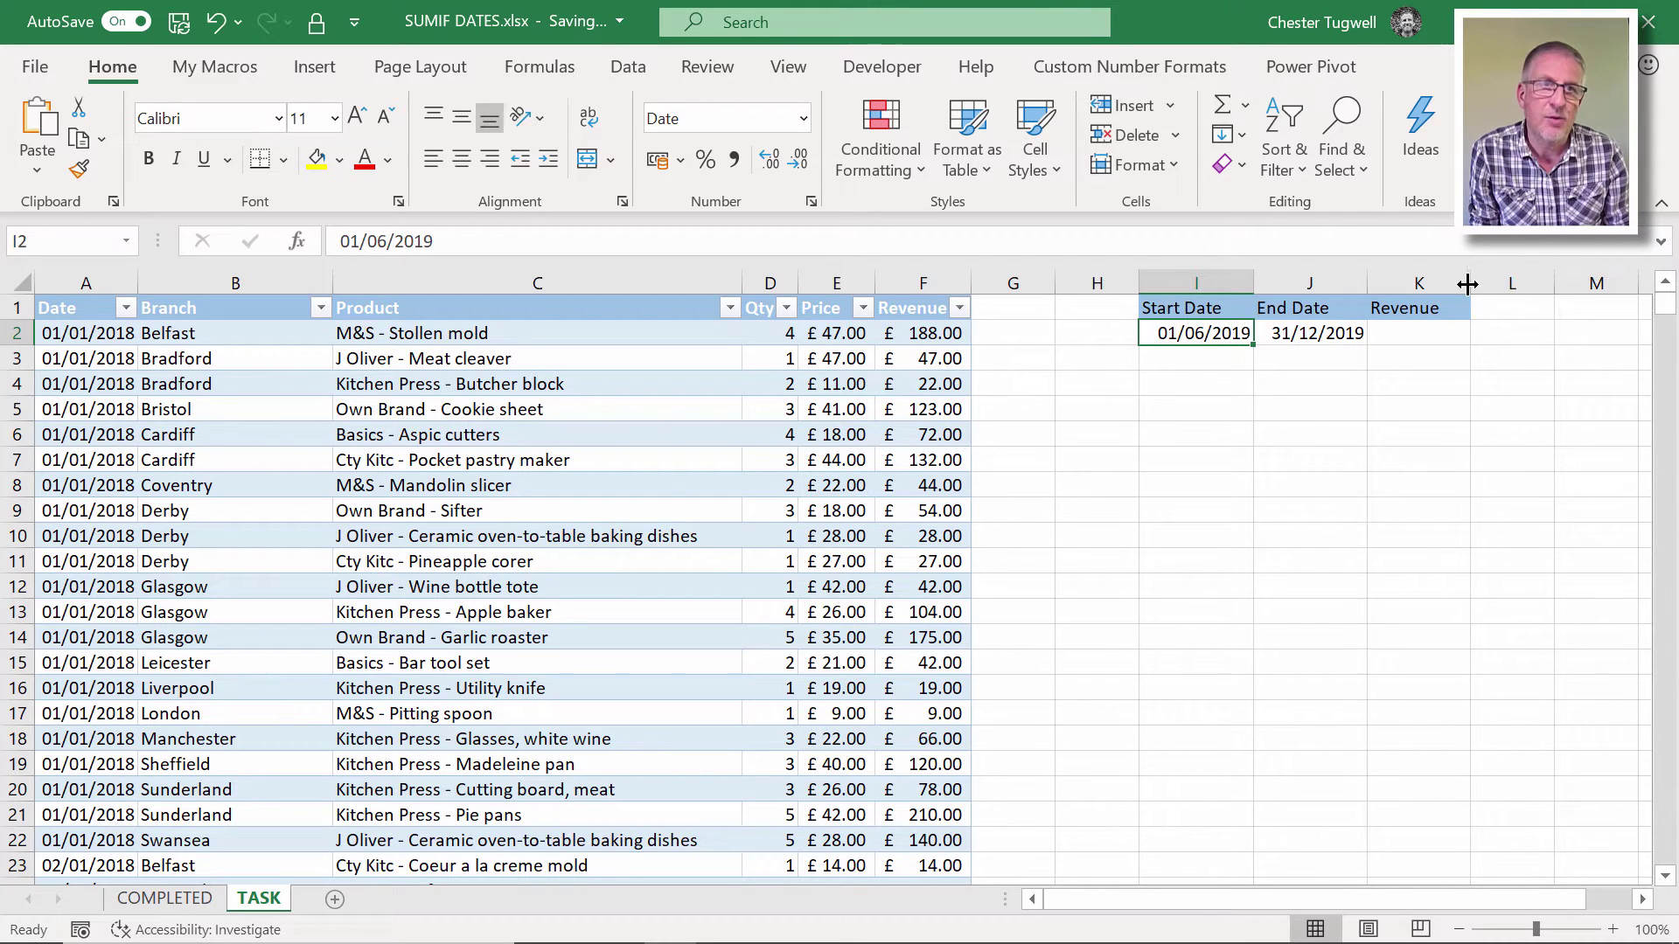
{"action": "left_click_drag", "start_coordinate": [1470, 285], "coordinate": [1524, 294]}
{"action": "left_click", "coordinate": [1444, 331]}
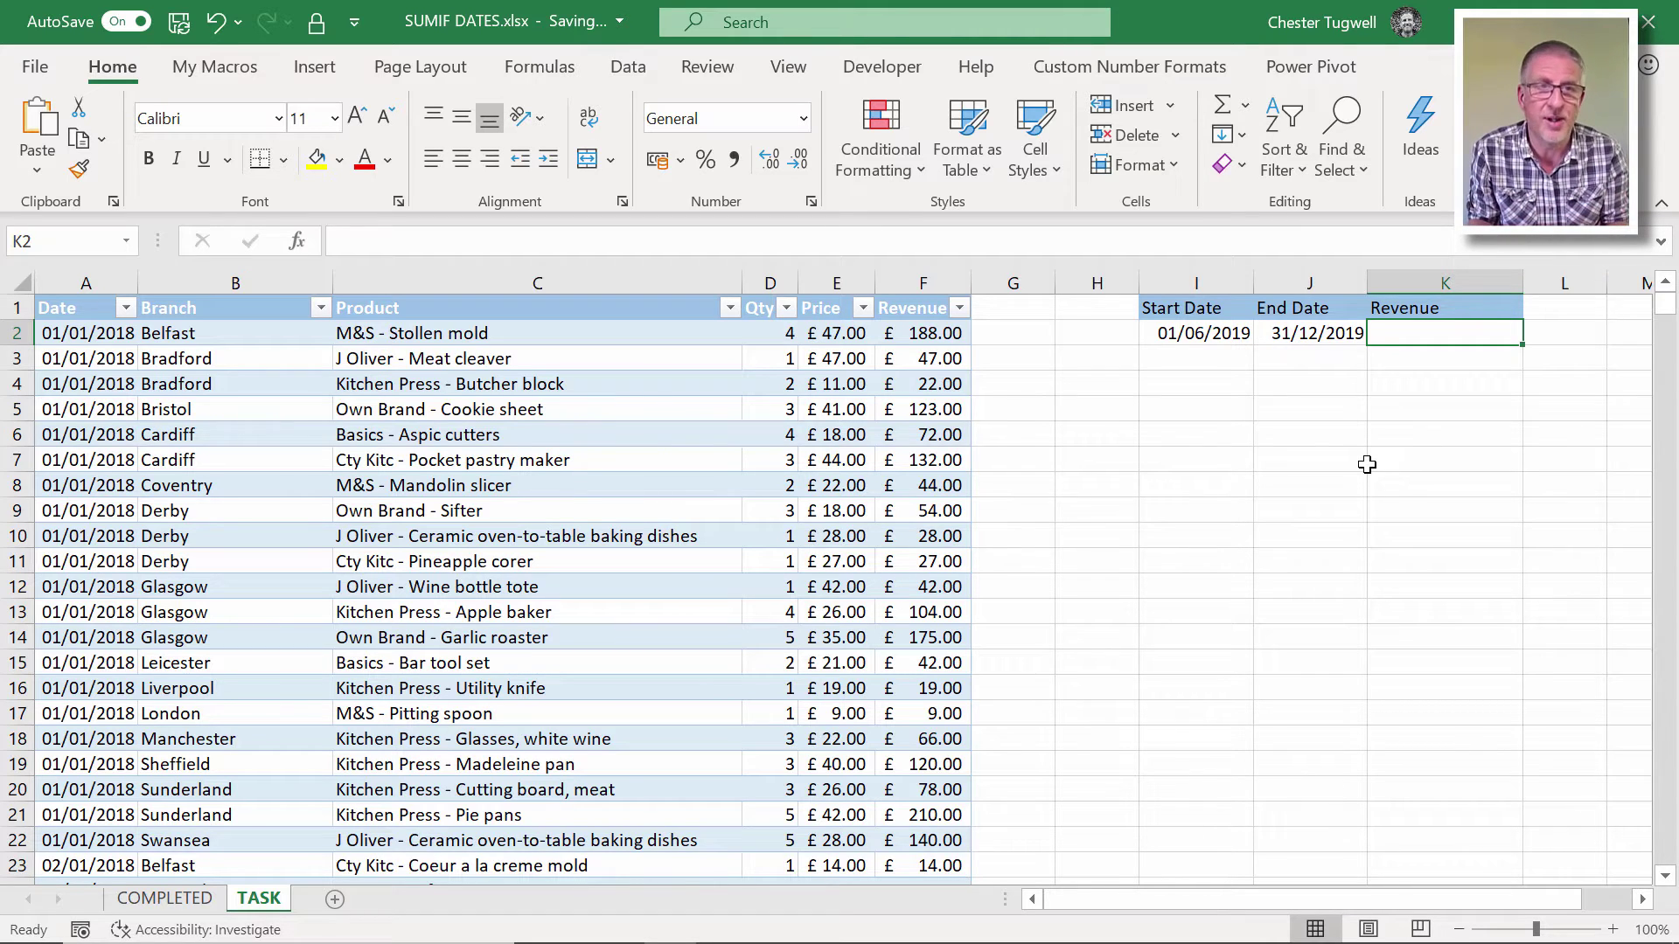
Start K2 with =SUMIFS(Revenue_Data[Revenue] as the sum range
{"action": "type", "text": "="}
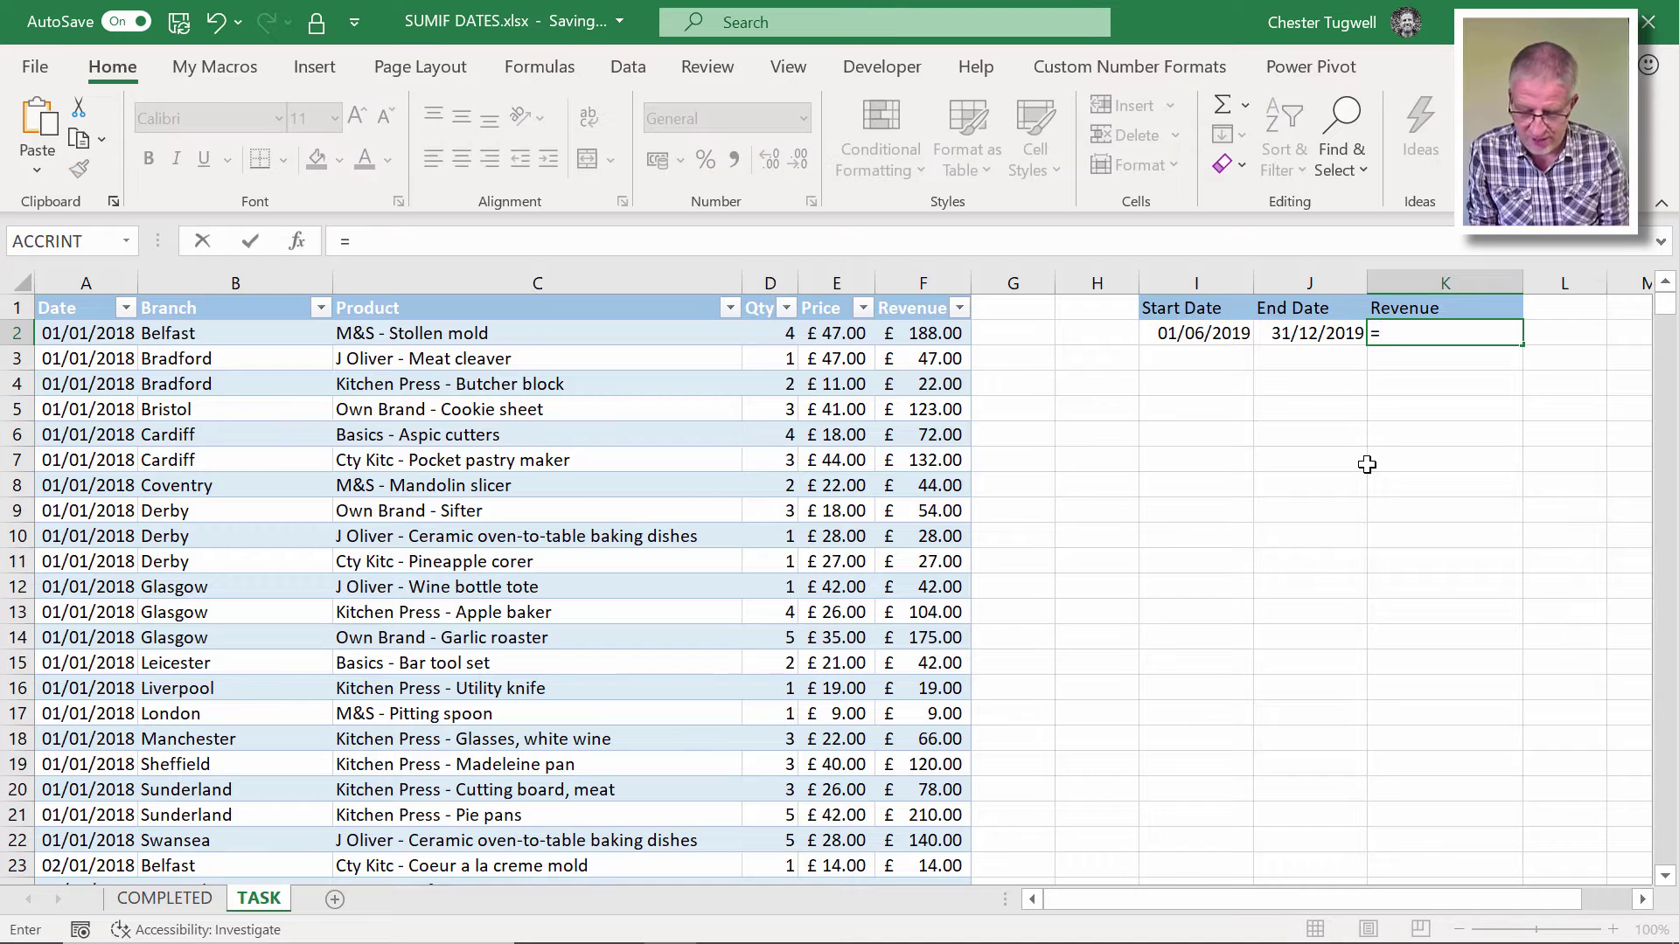
{"action": "type", "text": "sumifs"}
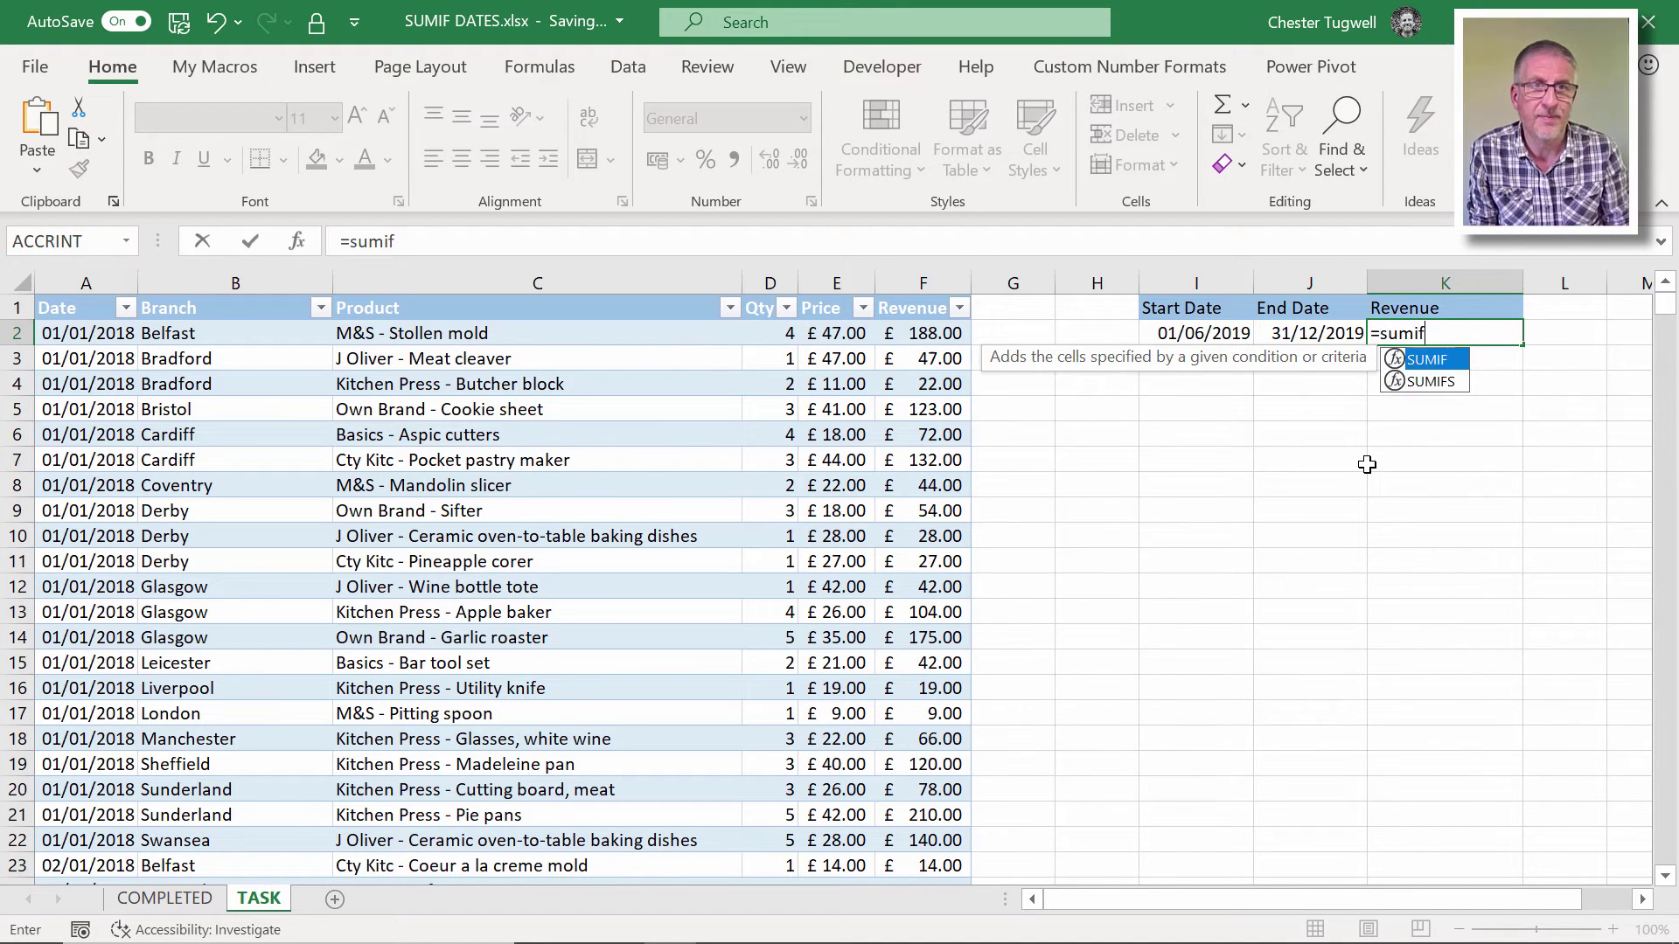
{"action": "double_click", "coordinate": [1444, 361]}
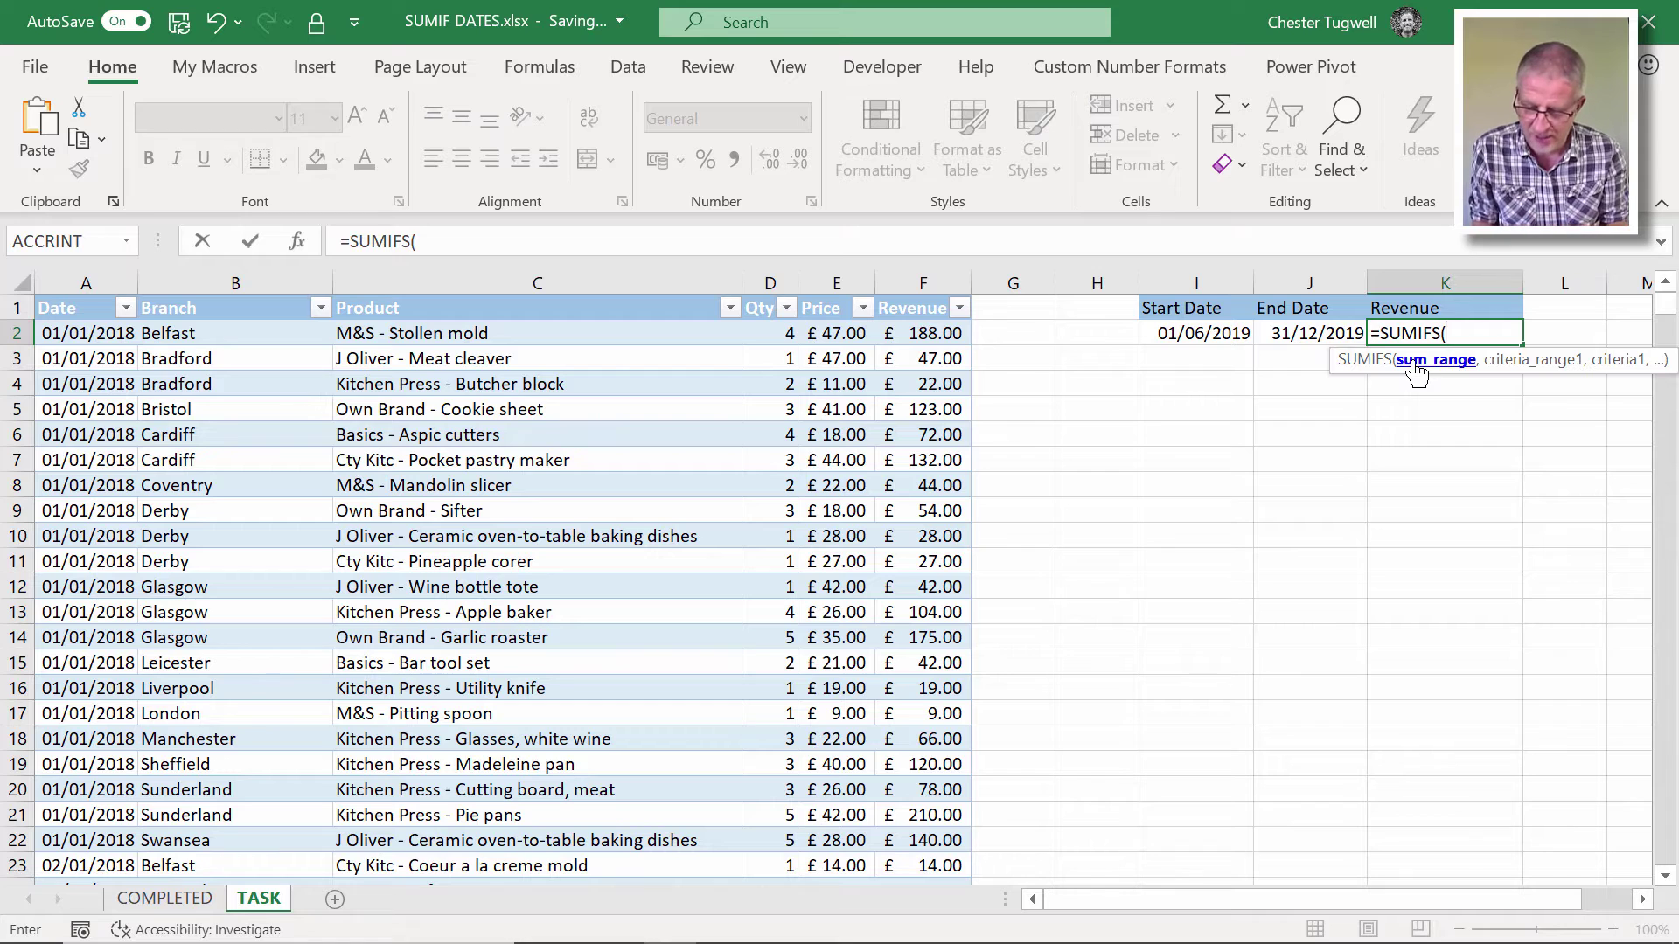
{"action": "type", "text": "re"}
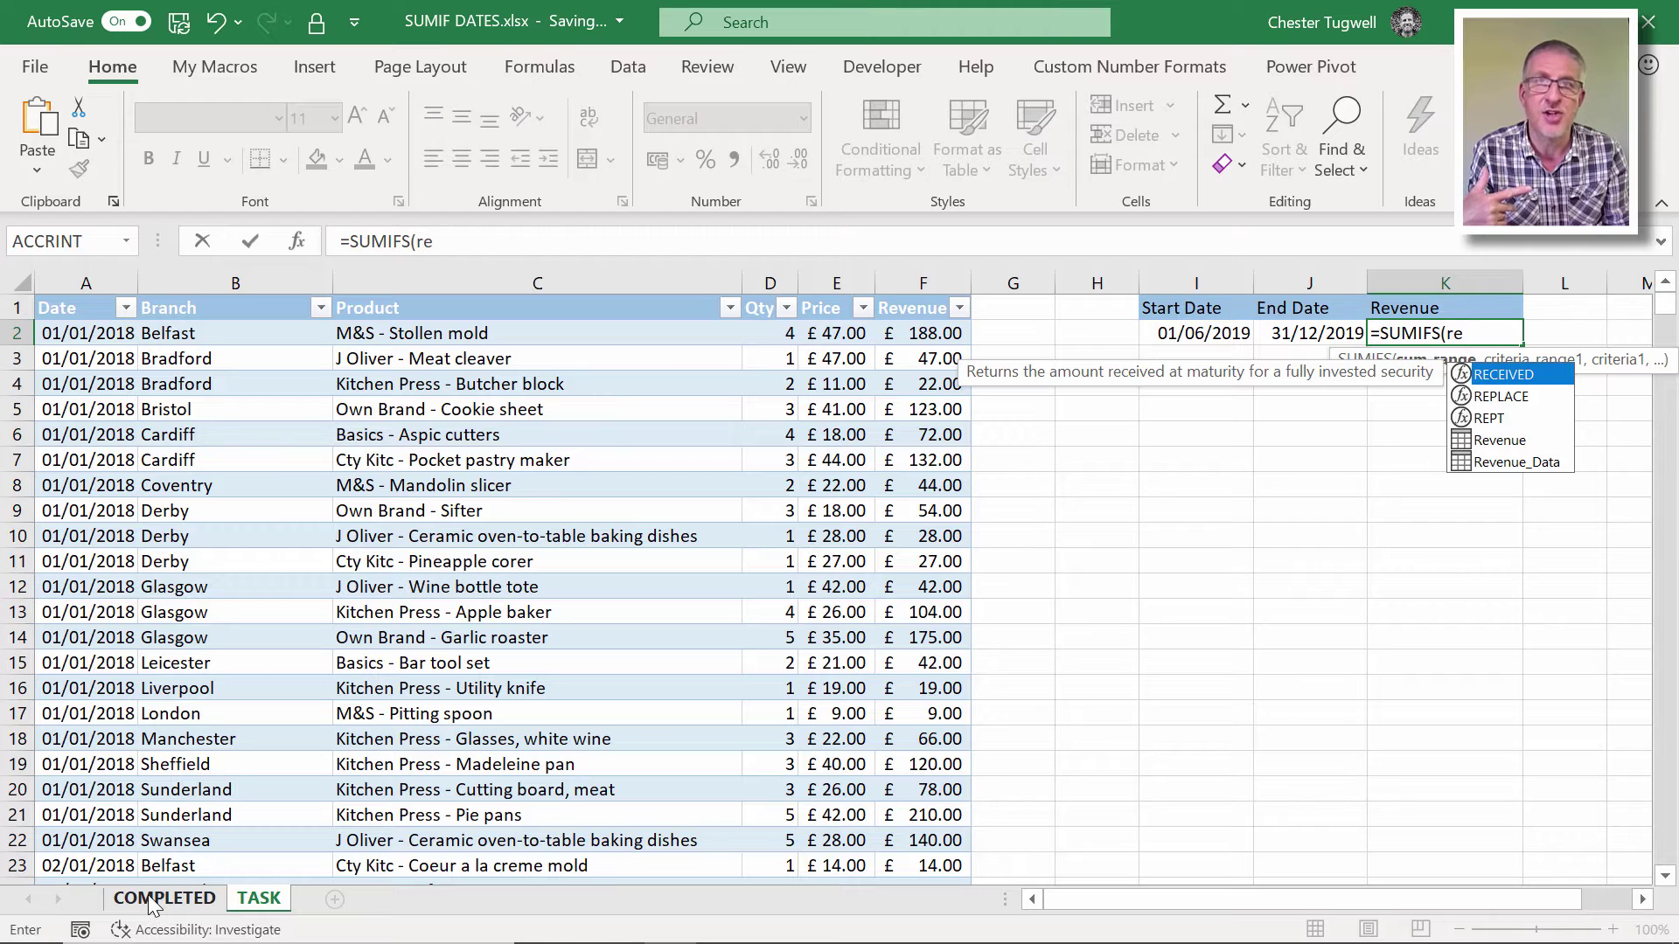
{"action": "double_click", "coordinate": [1507, 464]}
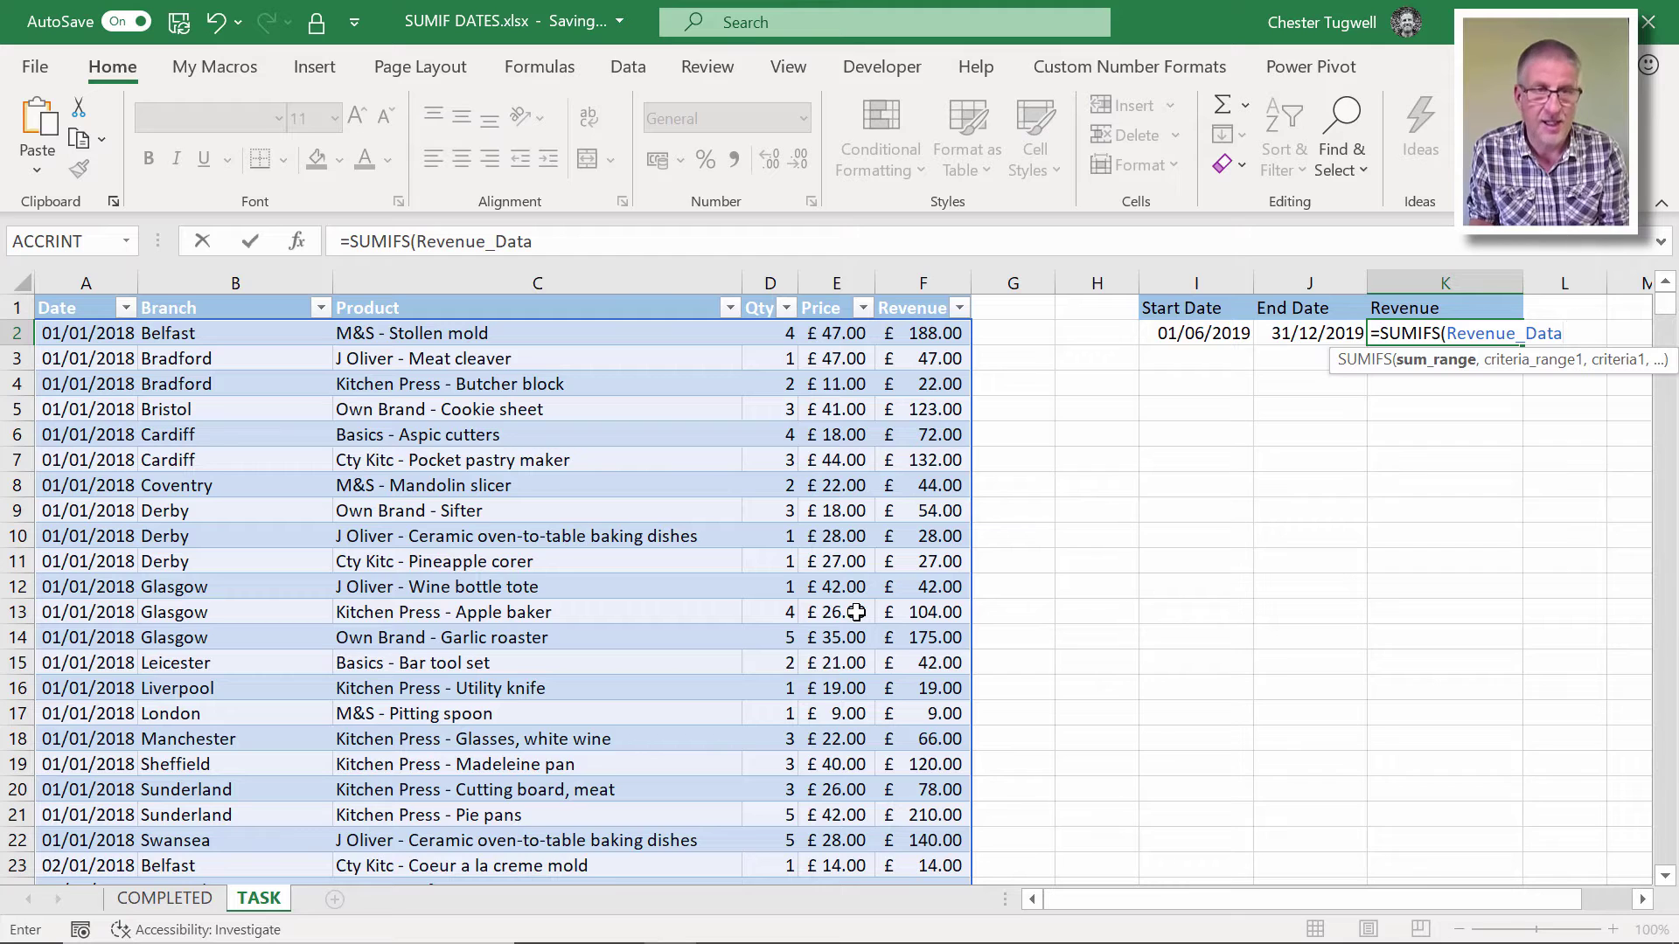
{"action": "type", "text": "["}
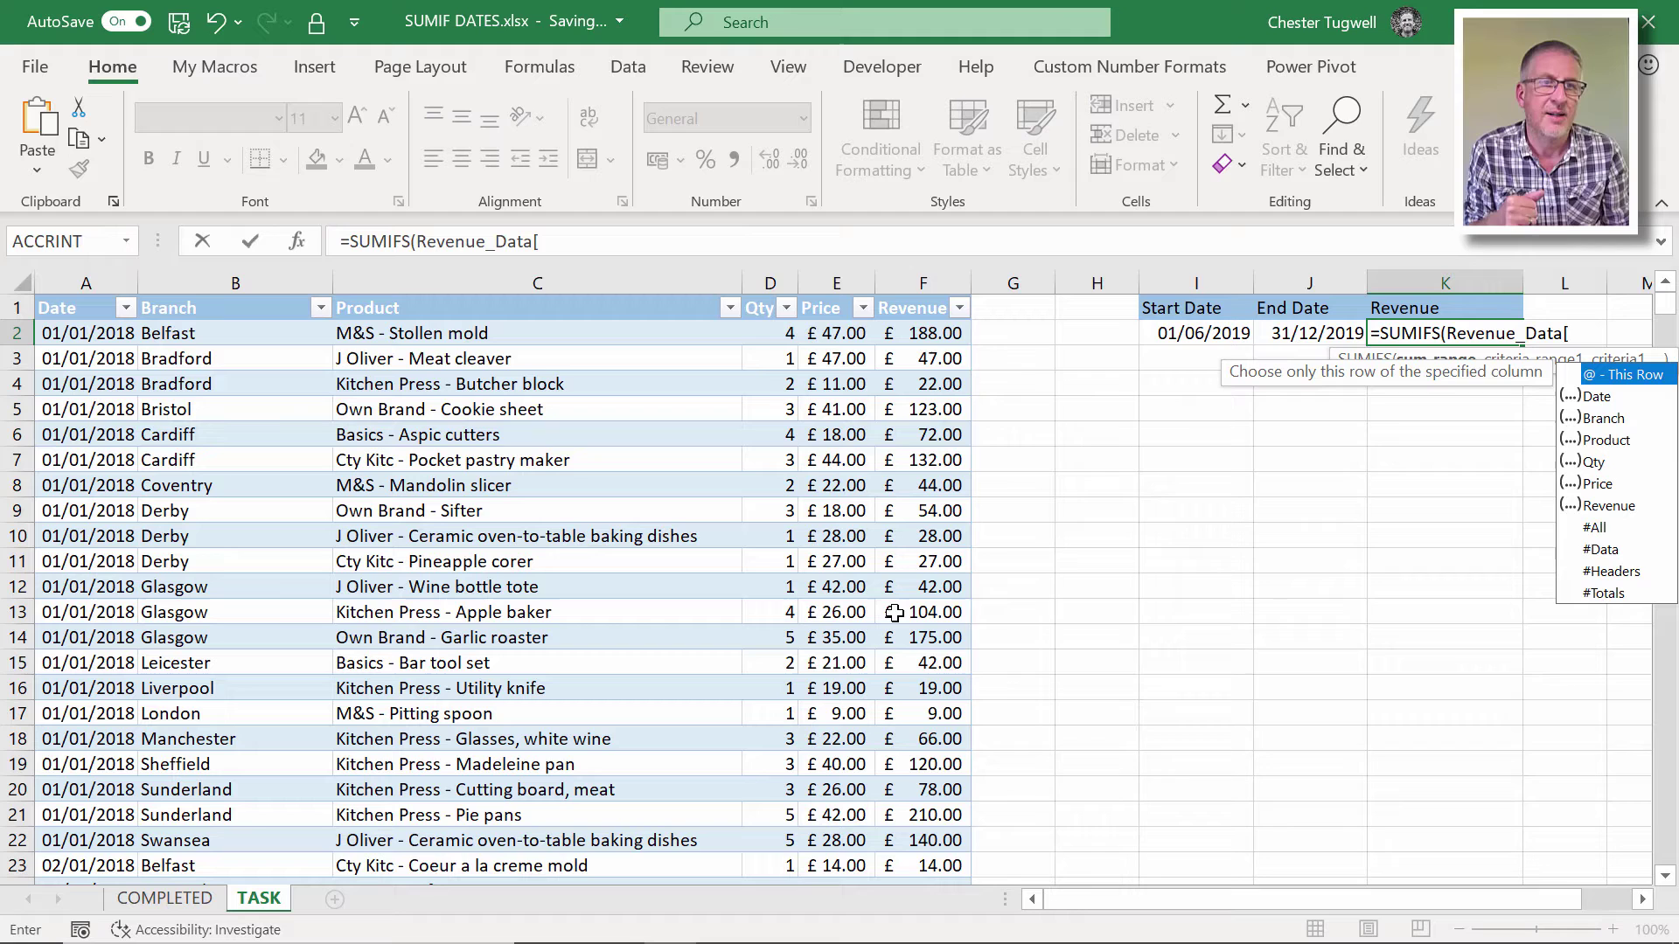
{"action": "double_click", "coordinate": [1614, 507]}
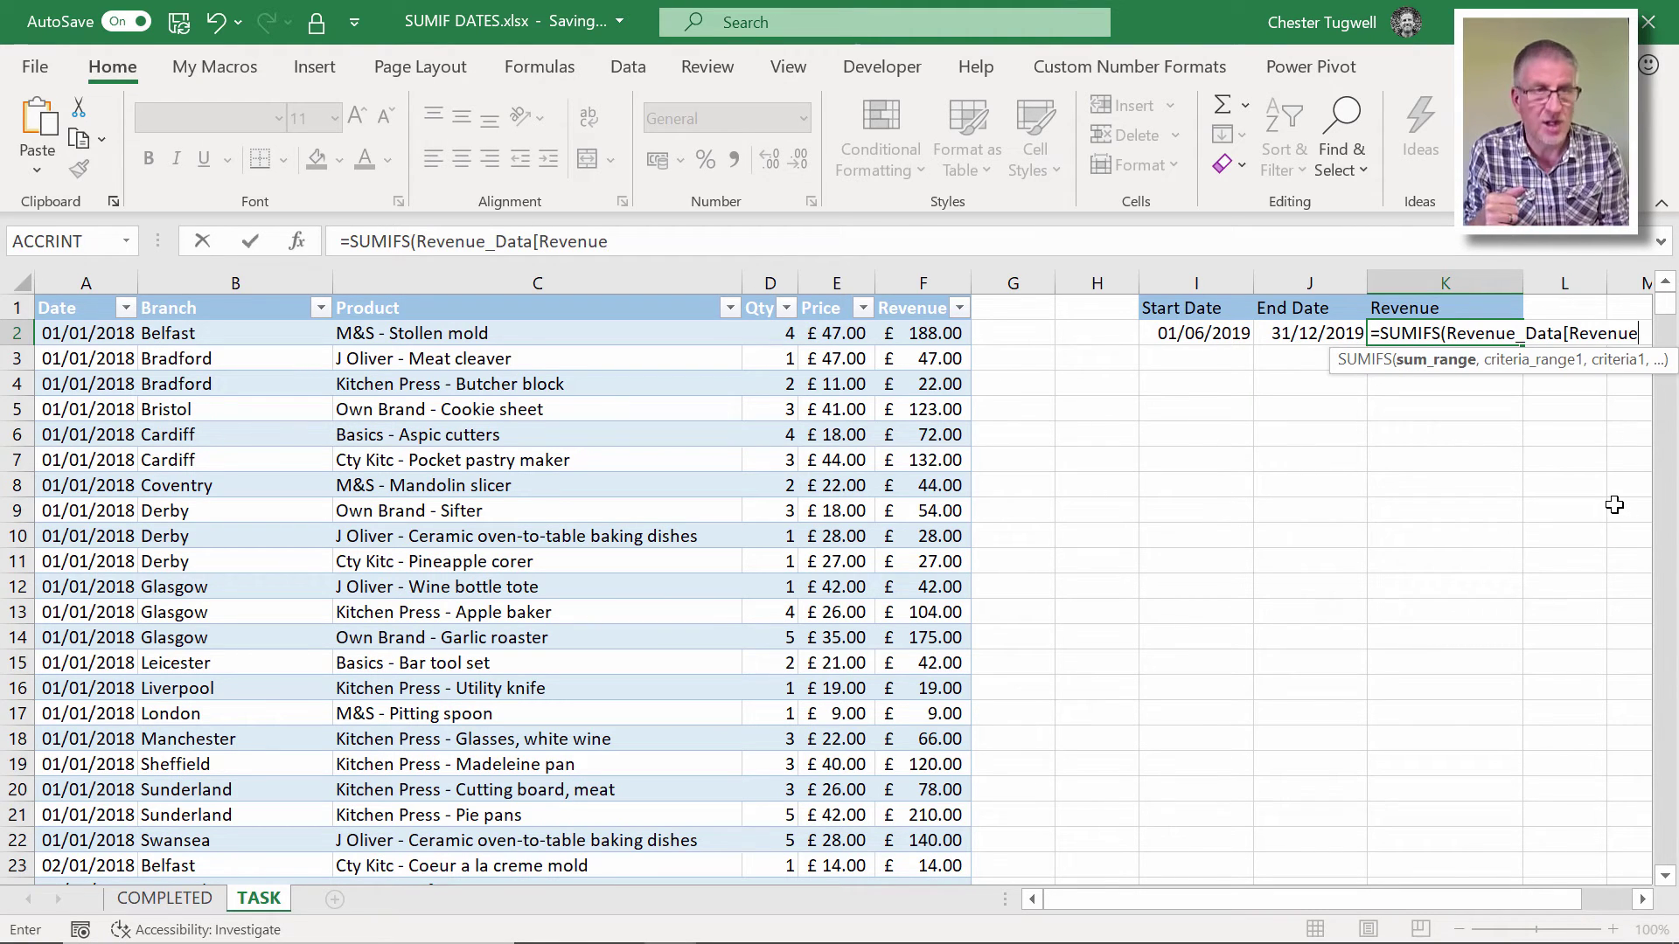
{"action": "type", "text": "]"}
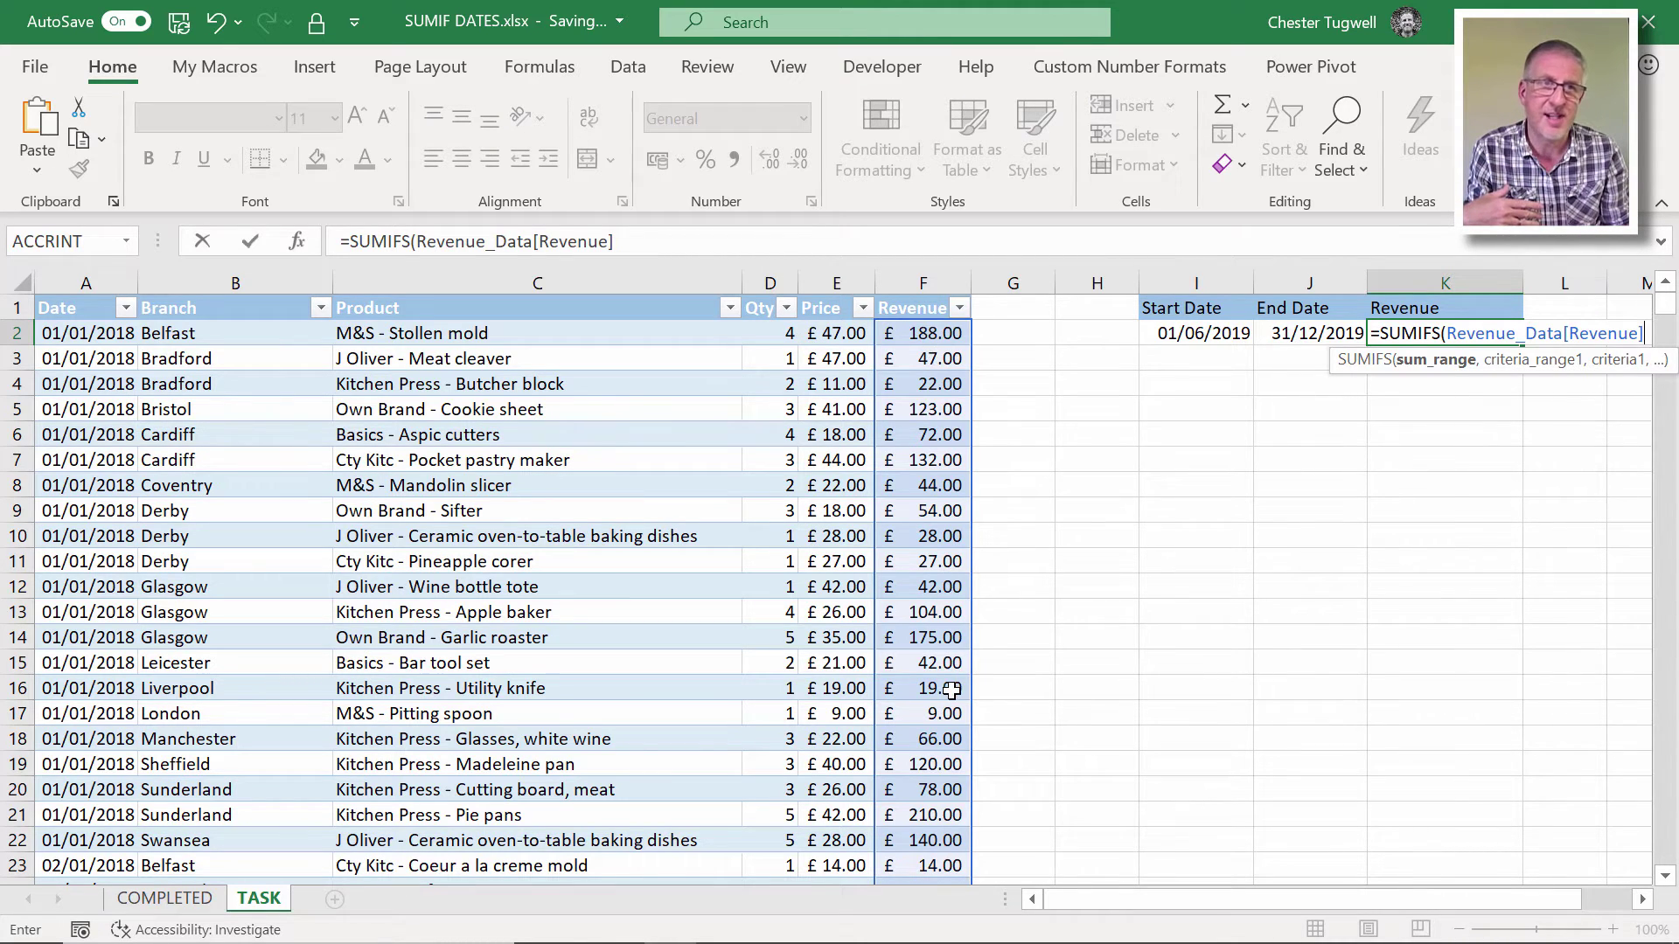
Add Revenue_Data[Date] as the first criteria range in K2's SUMIFS
{"action": "type", "text": ","}
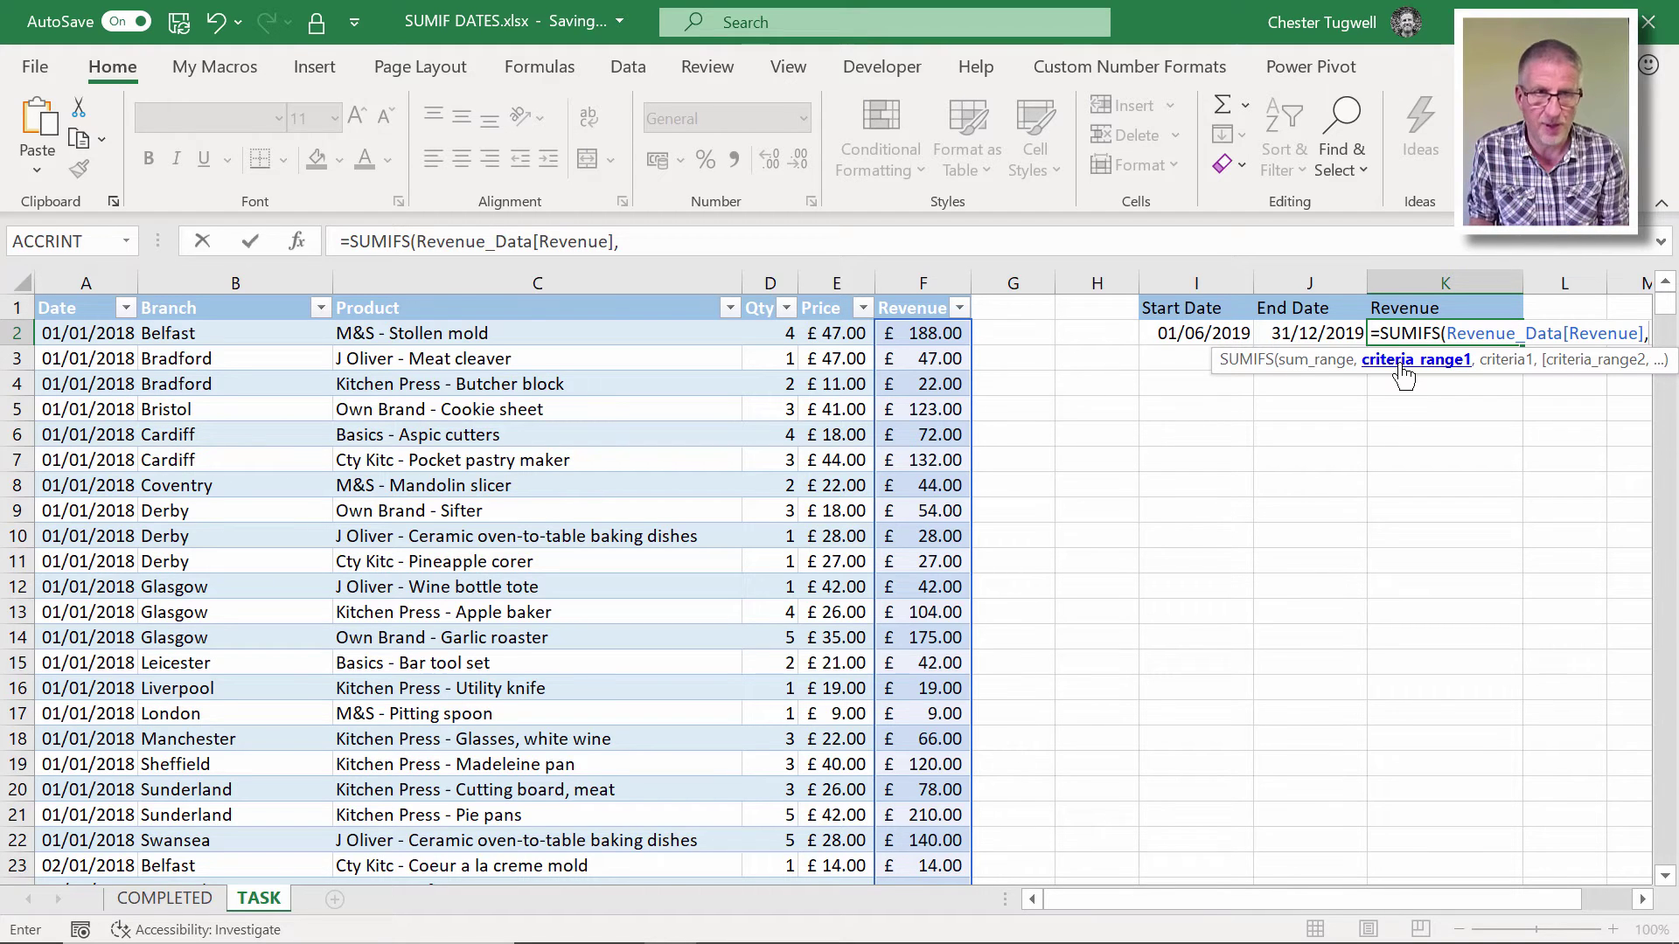
{"action": "type", "text": "reven"}
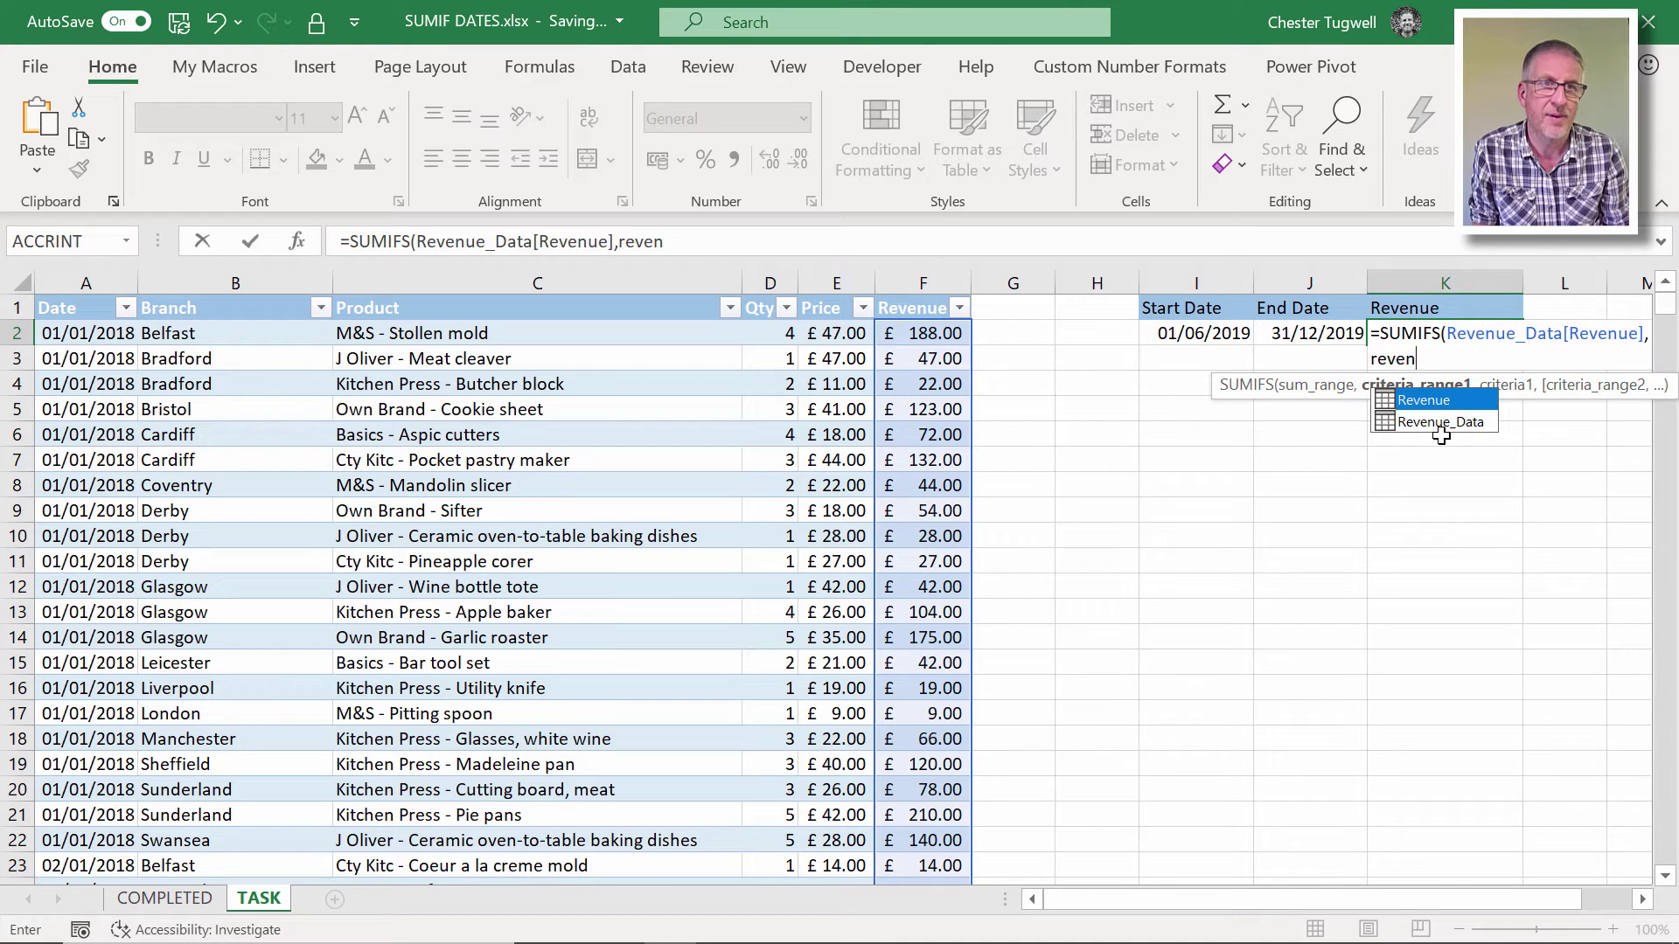
{"action": "double_click", "coordinate": [1440, 424]}
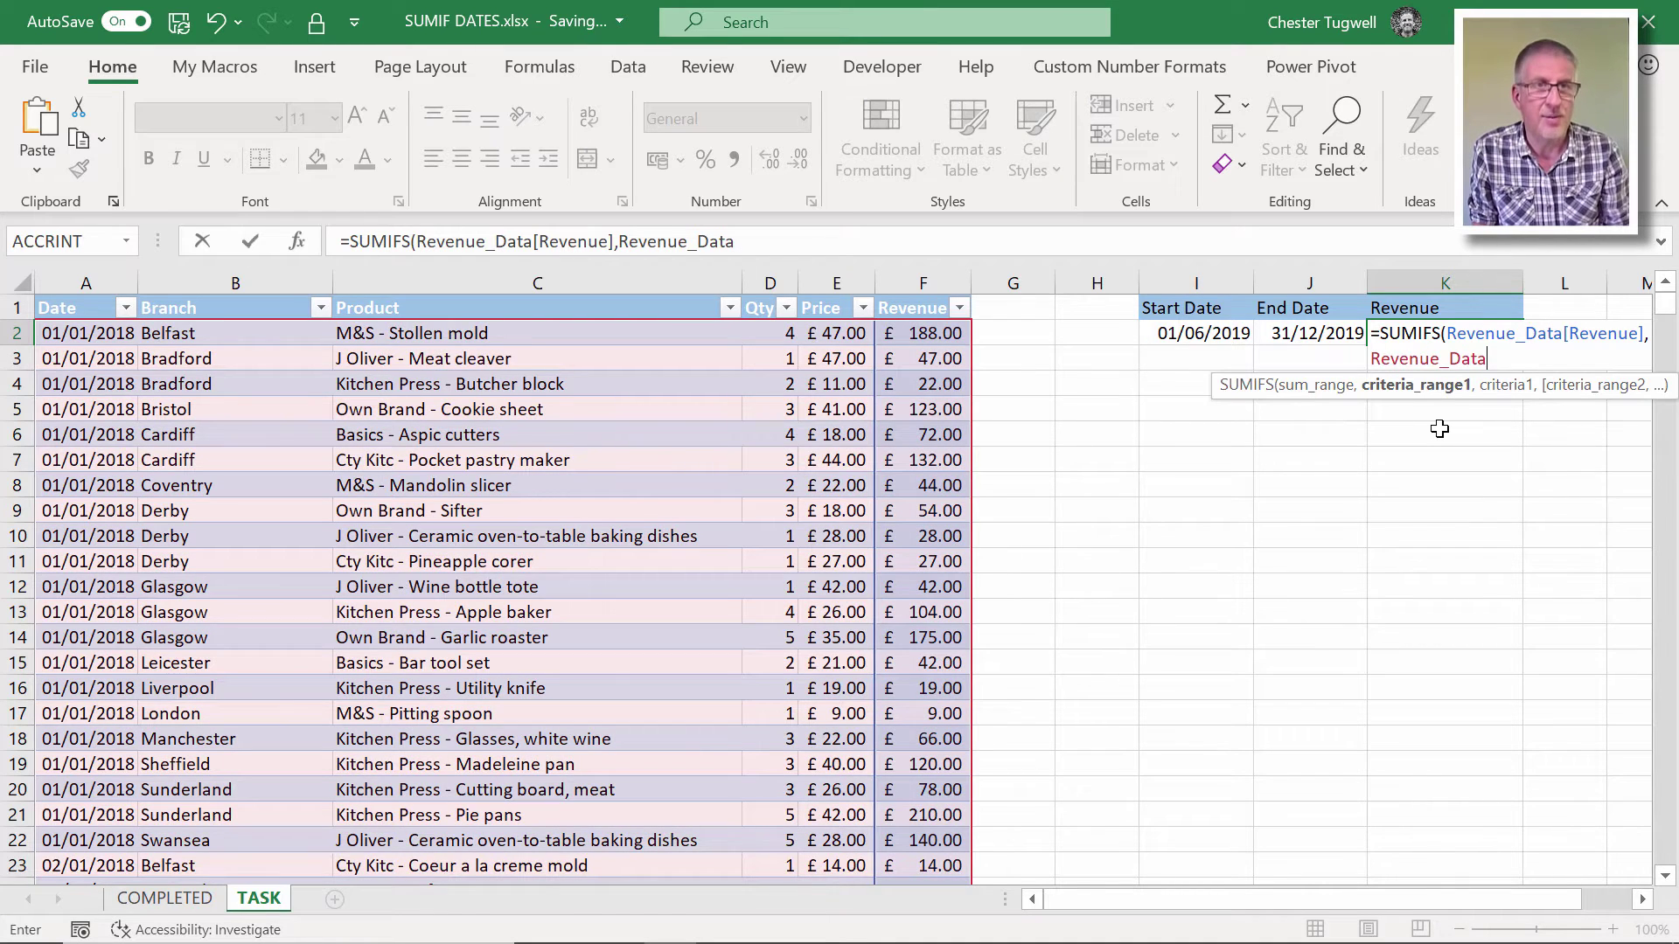
{"action": "type", "text": "["}
{"action": "double_click", "coordinate": [1525, 418]}
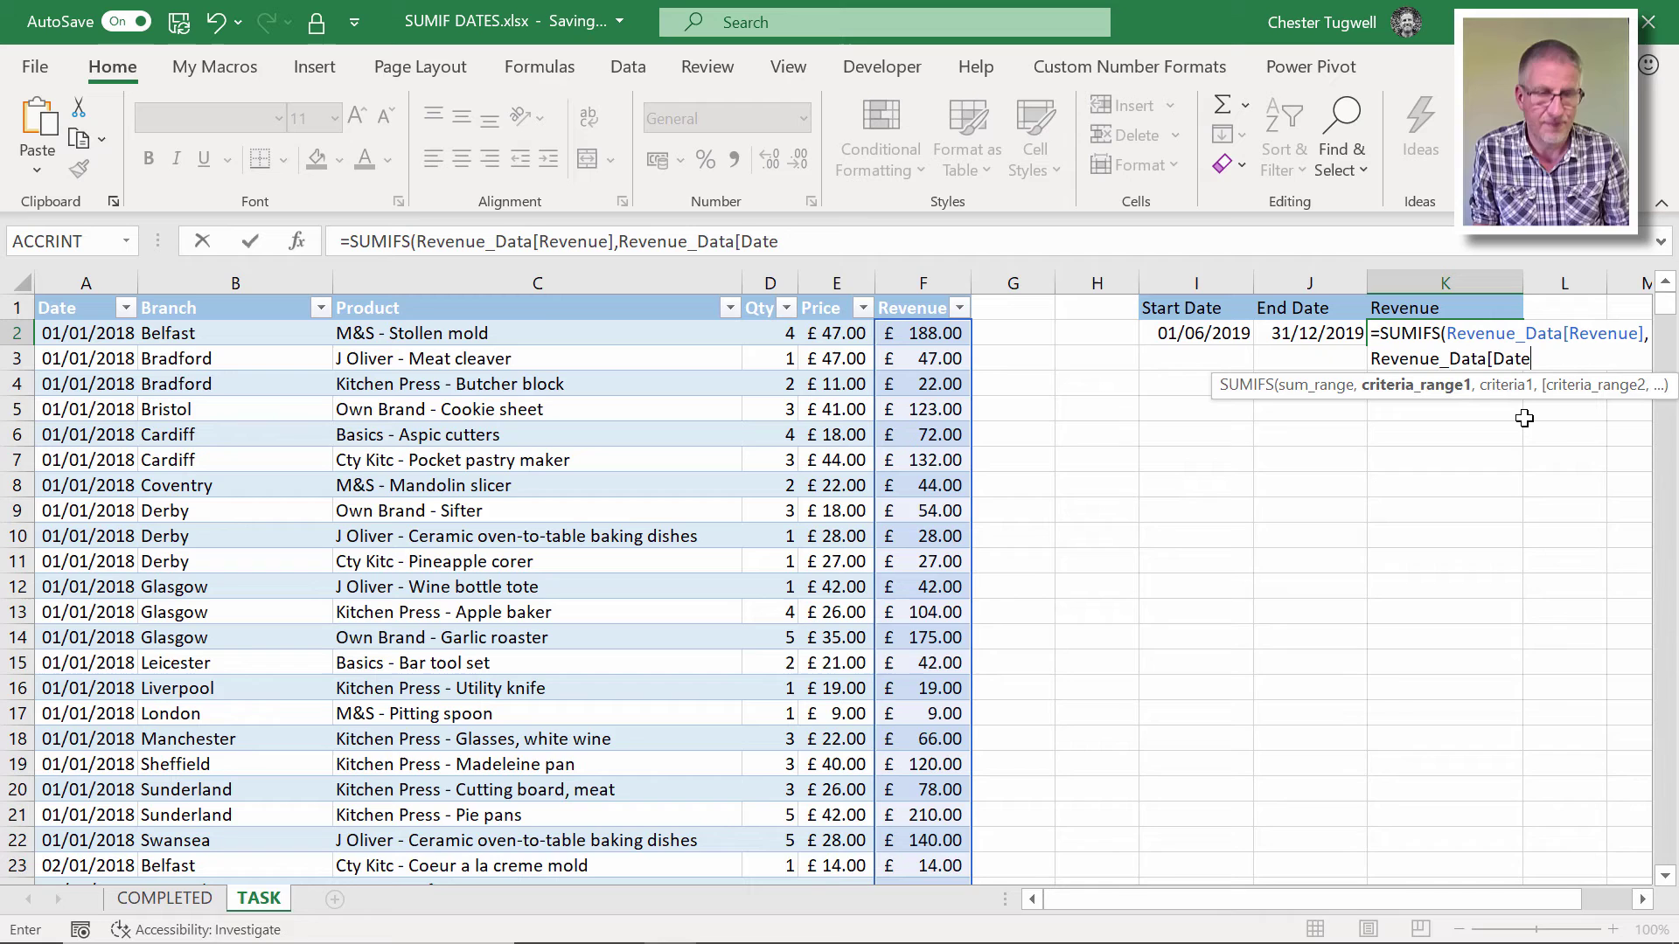
{"action": "type", "text": "]"}
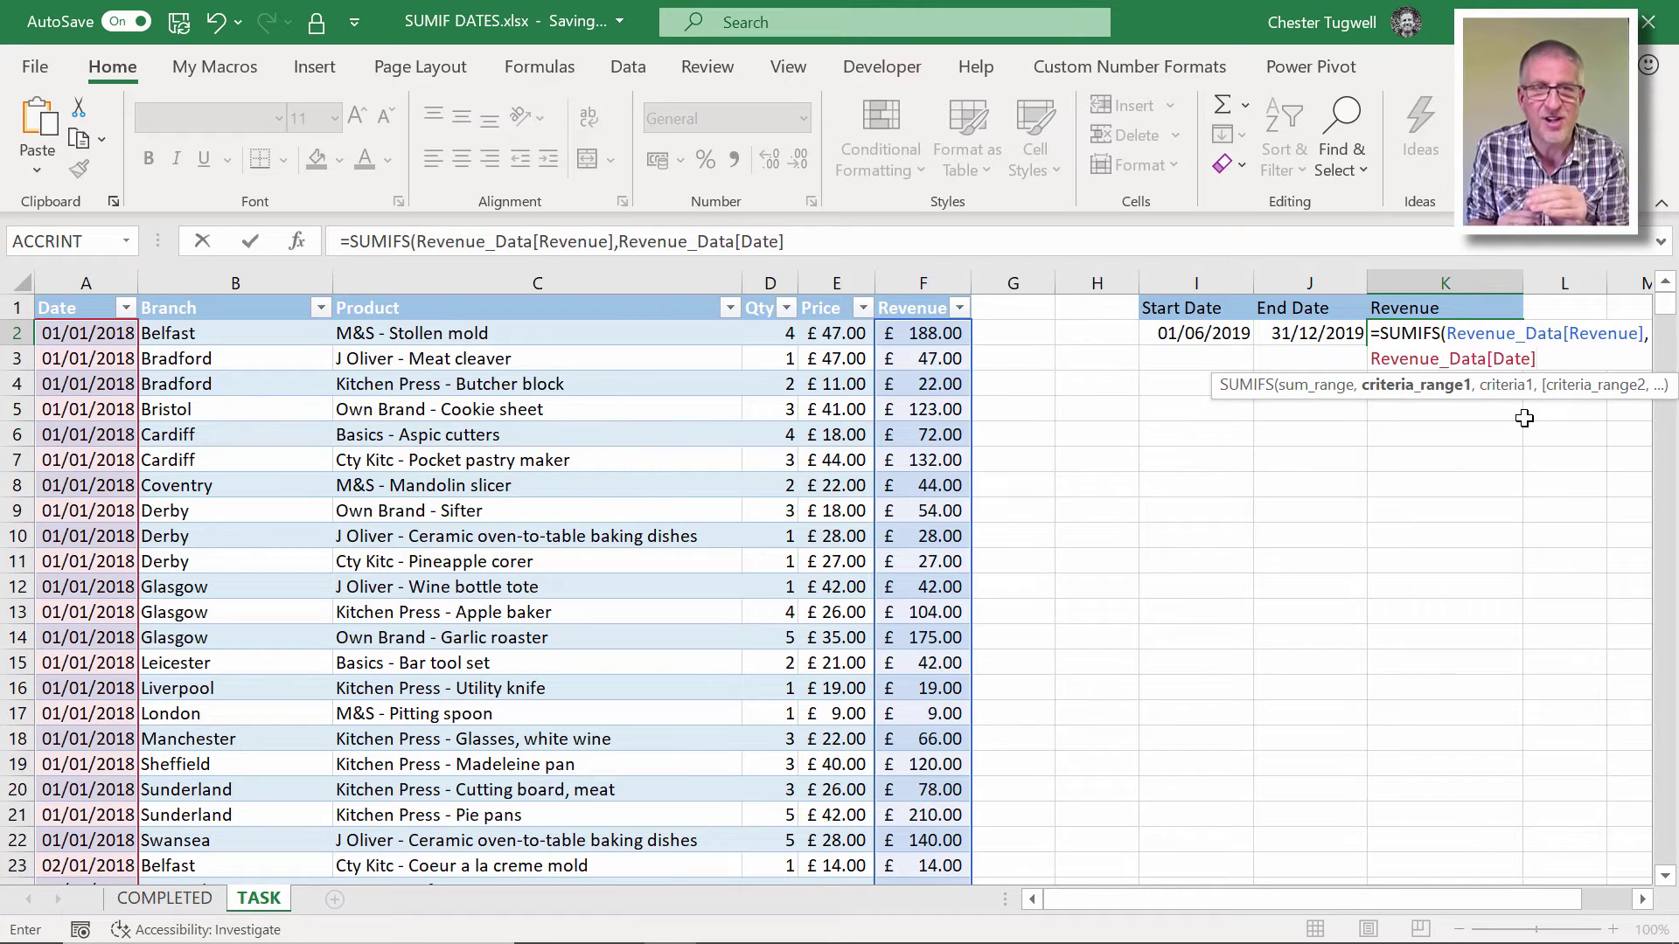
{"action": "type", "text": ","}
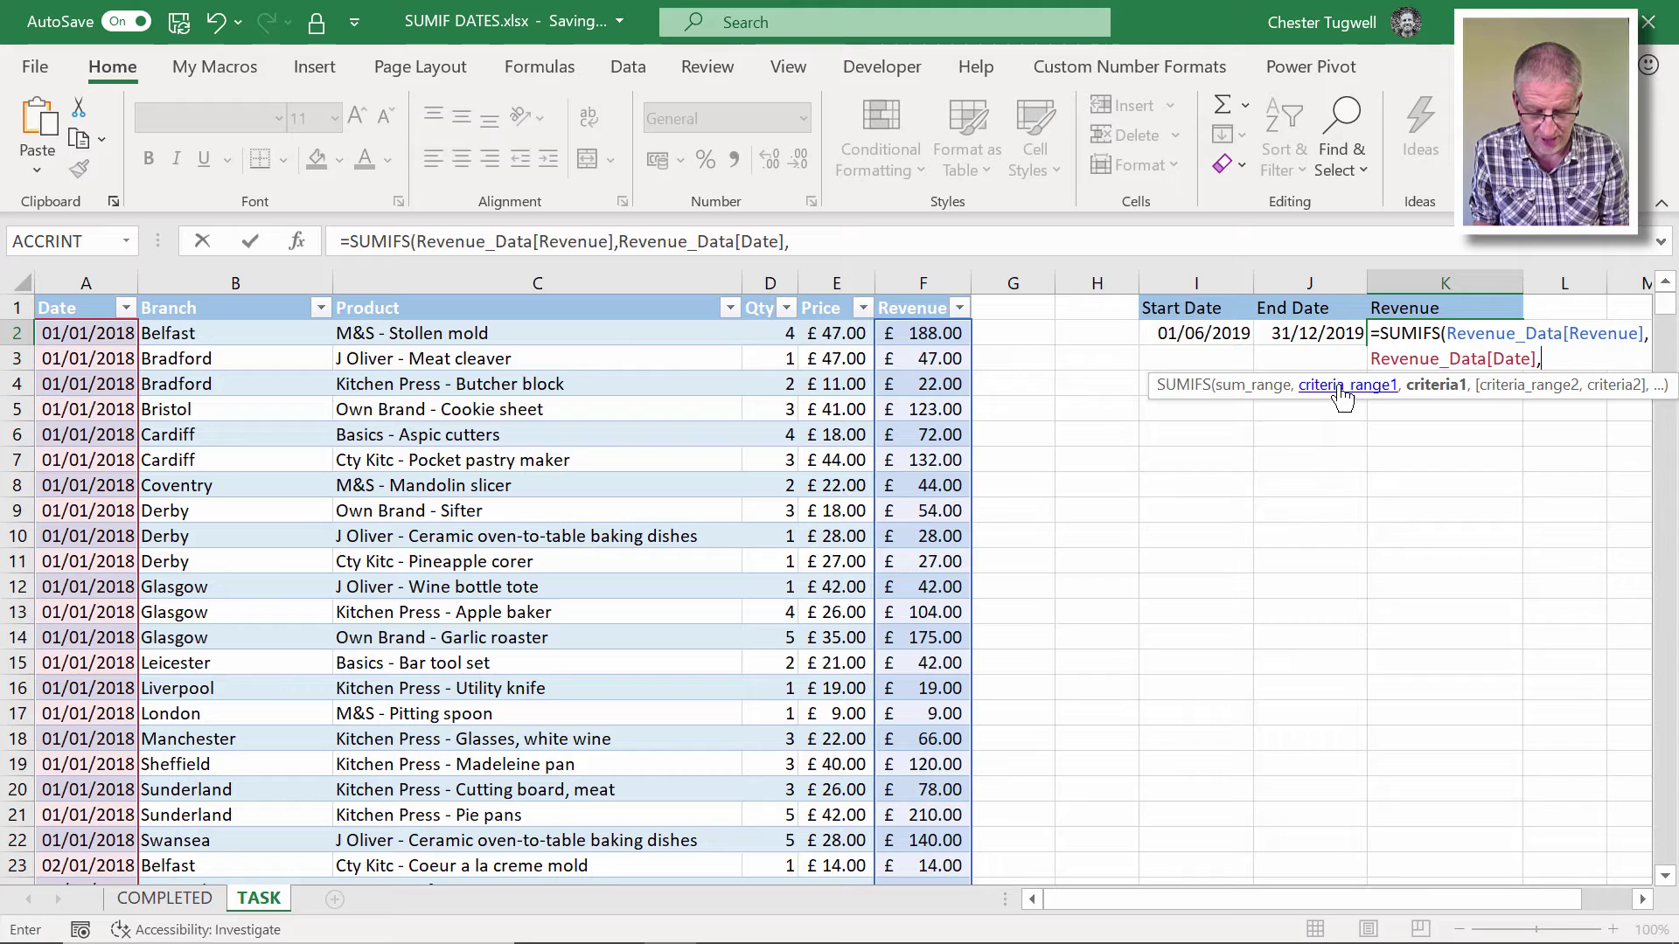
Try the criterion >= with I2, close the bracket, and dismiss the formula error
{"action": "type", "text": ">="}
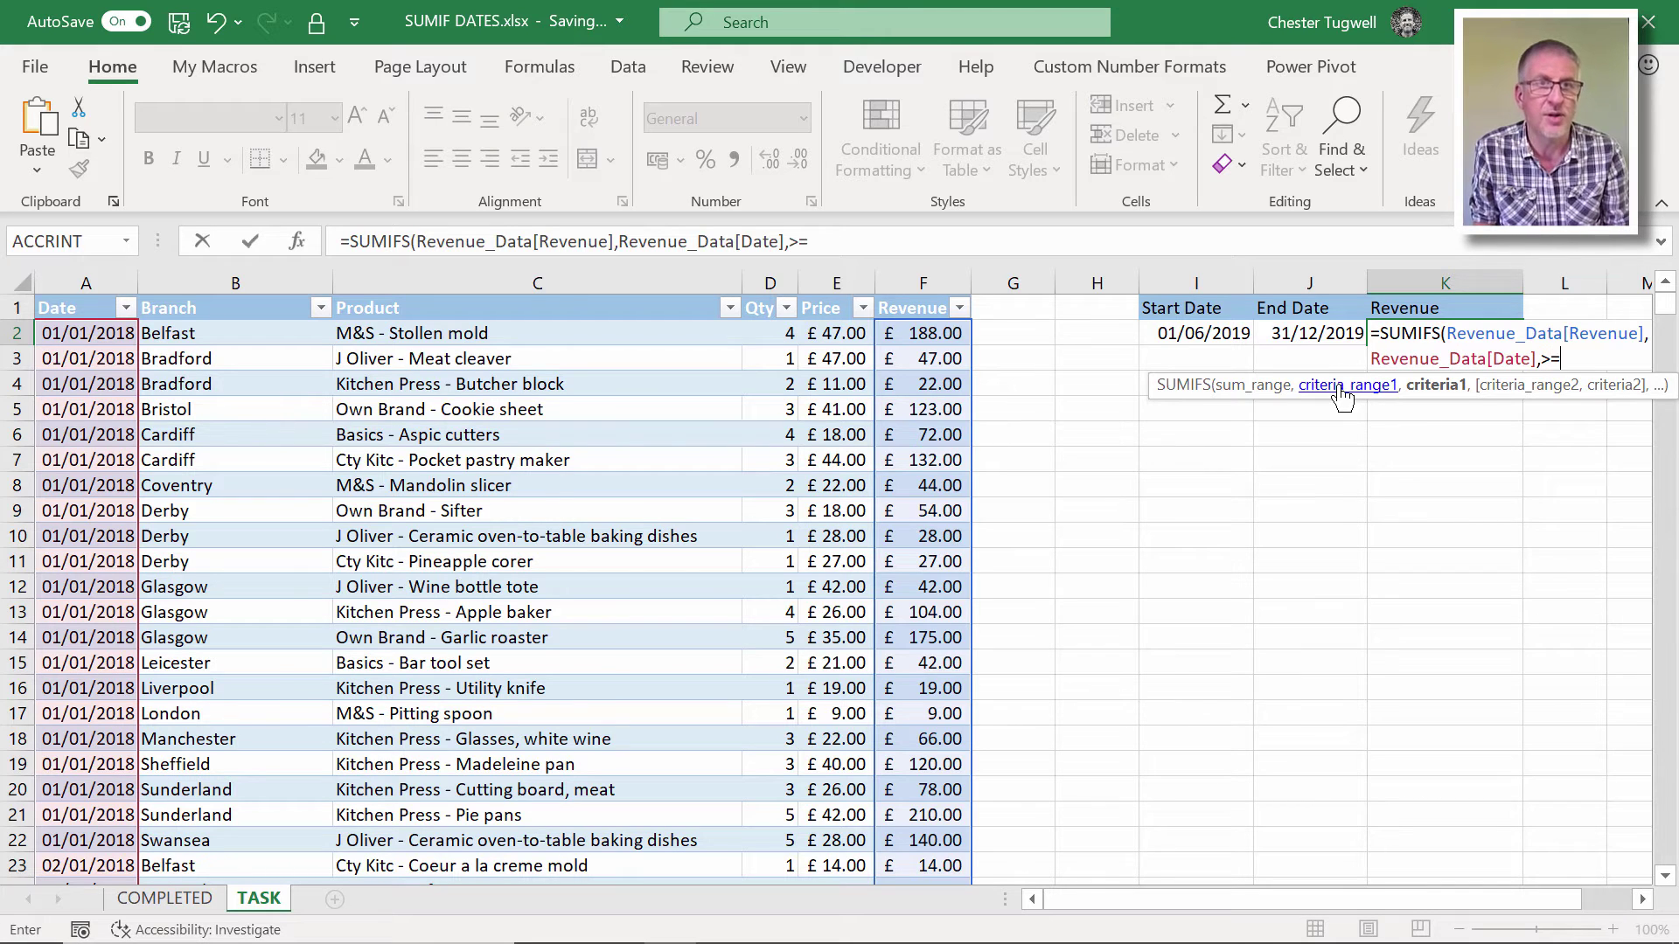
{"action": "left_click", "coordinate": [1208, 328]}
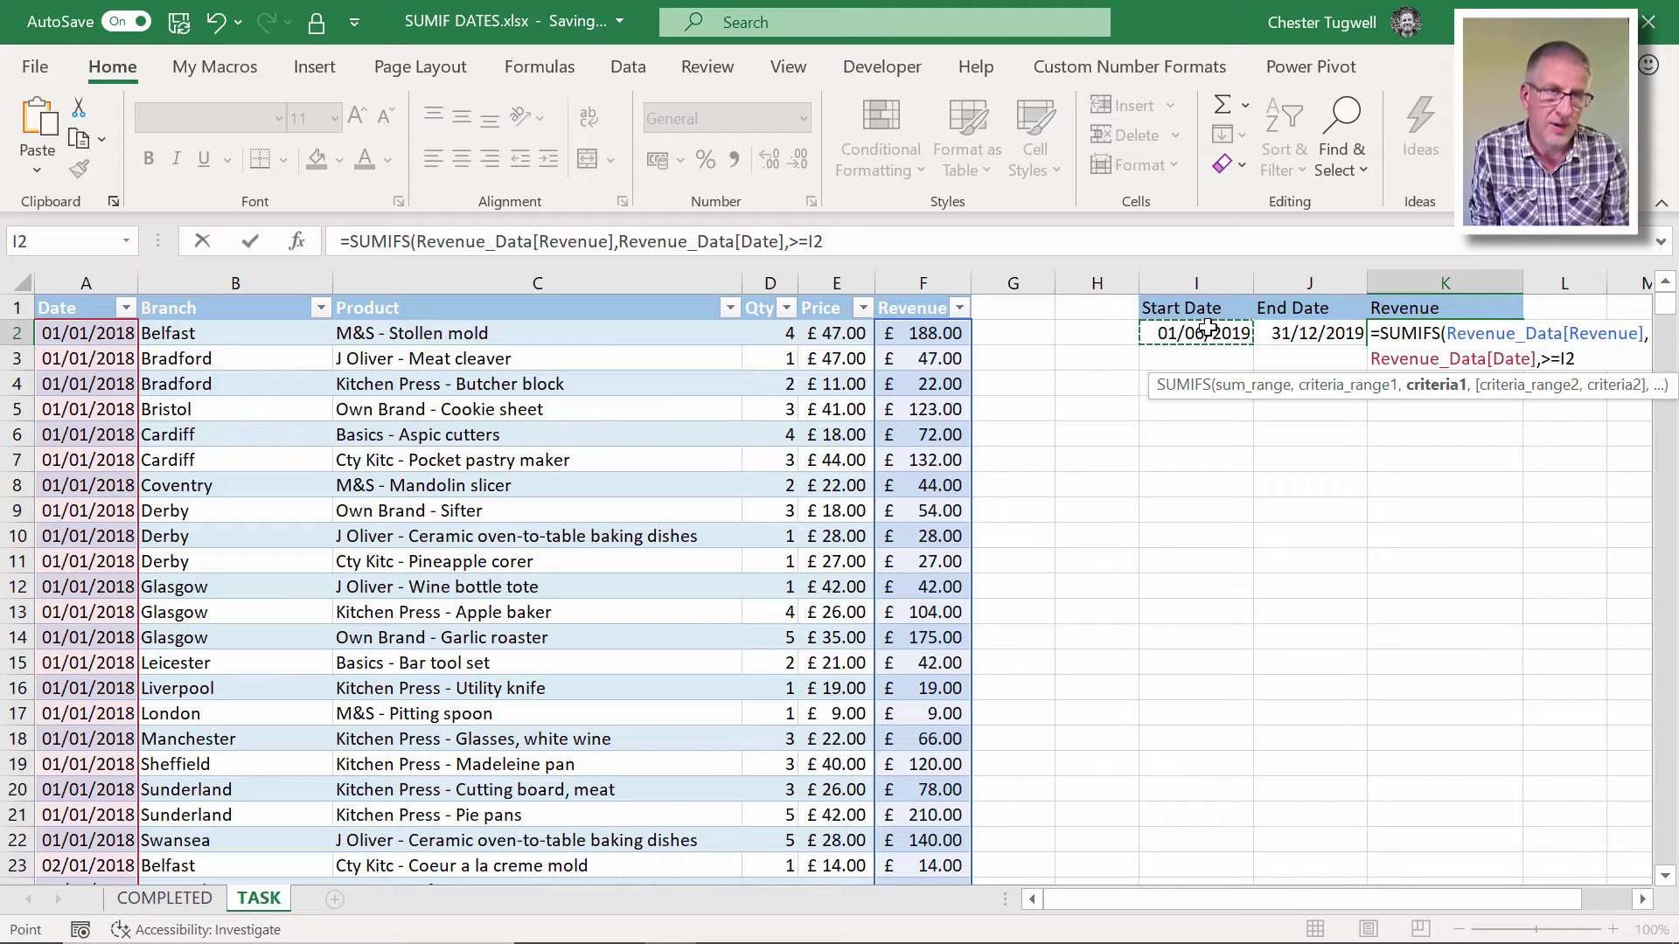
{"action": "type", "text": ")"}
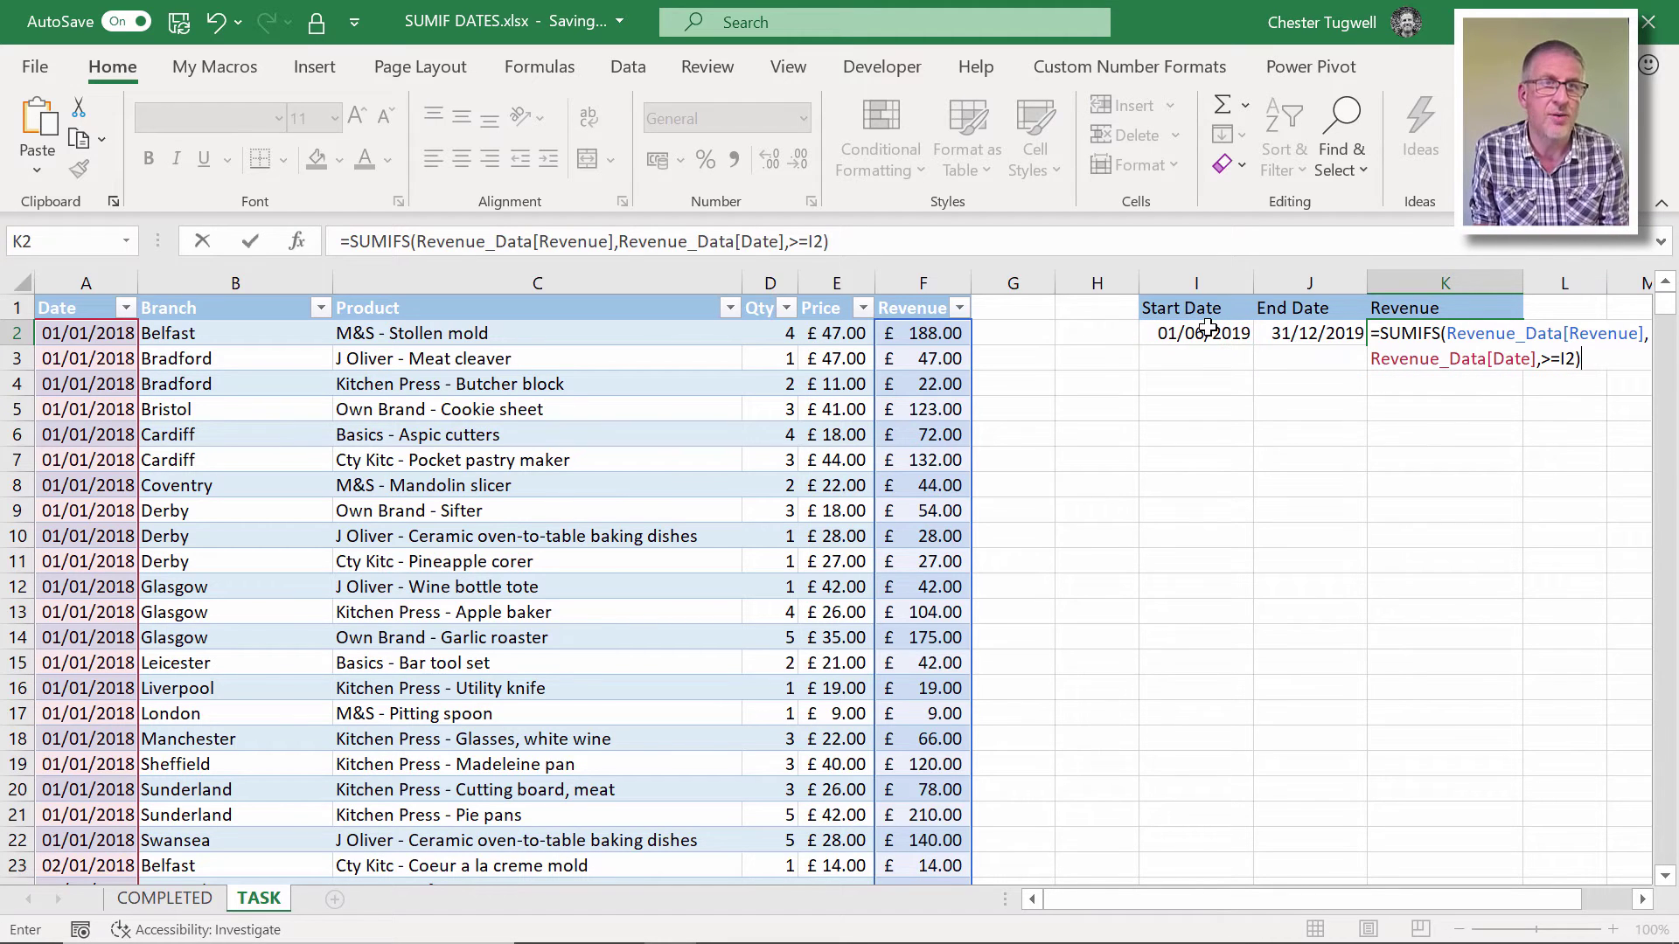
{"action": "key", "text": "Return"}
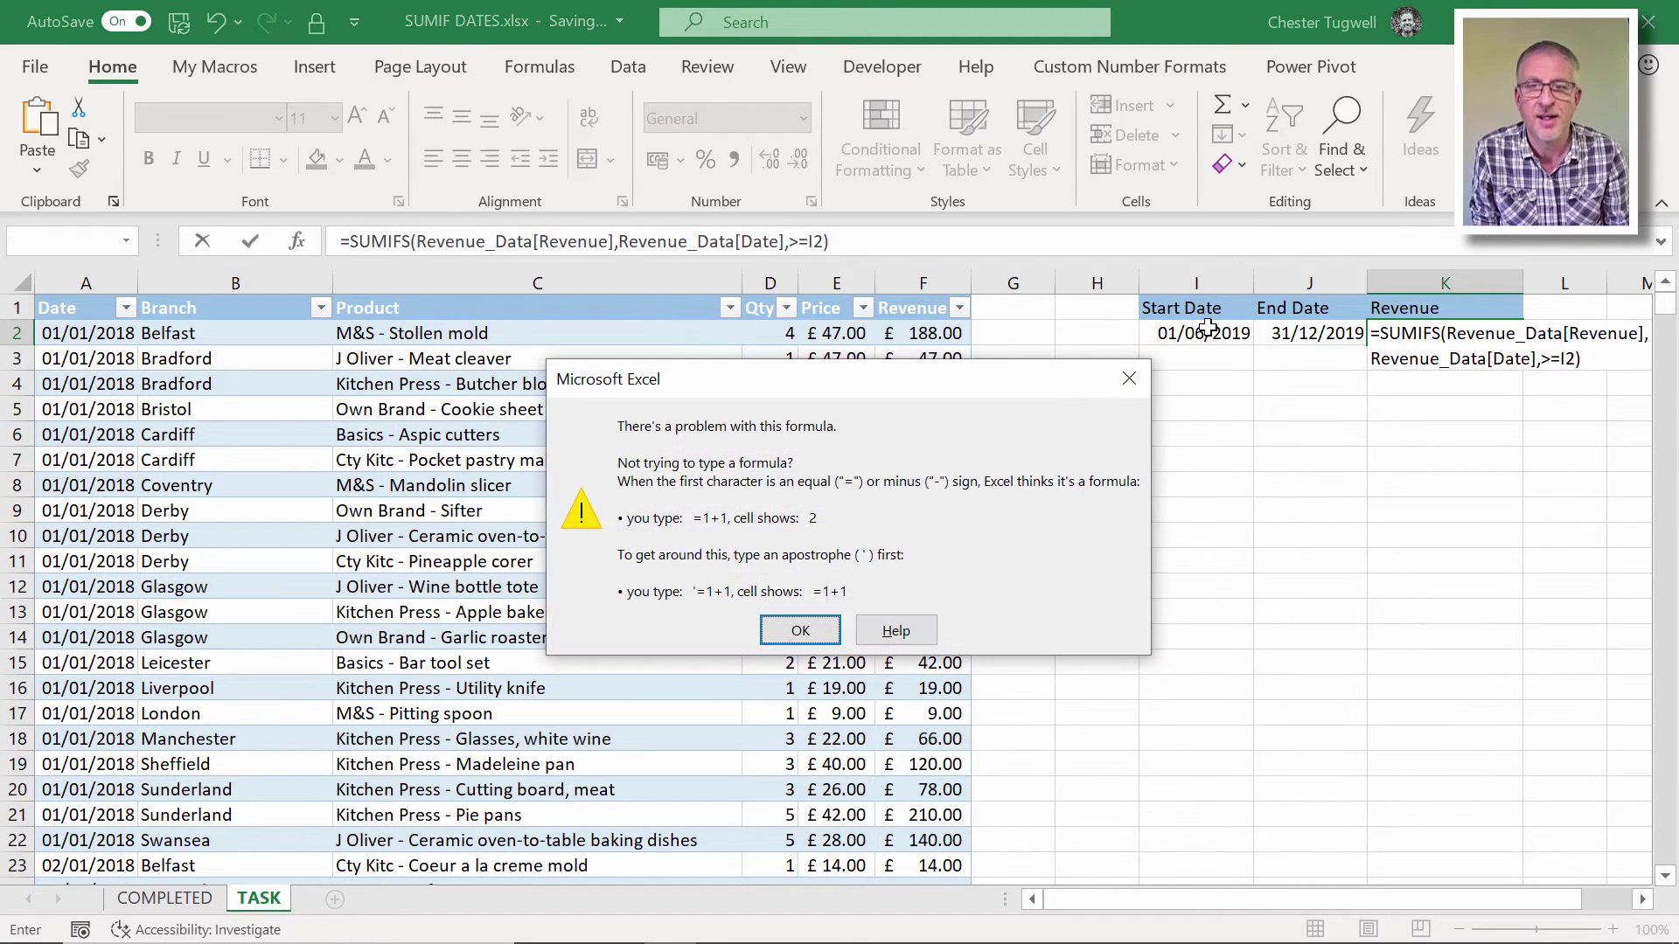
{"action": "left_click", "coordinate": [800, 631]}
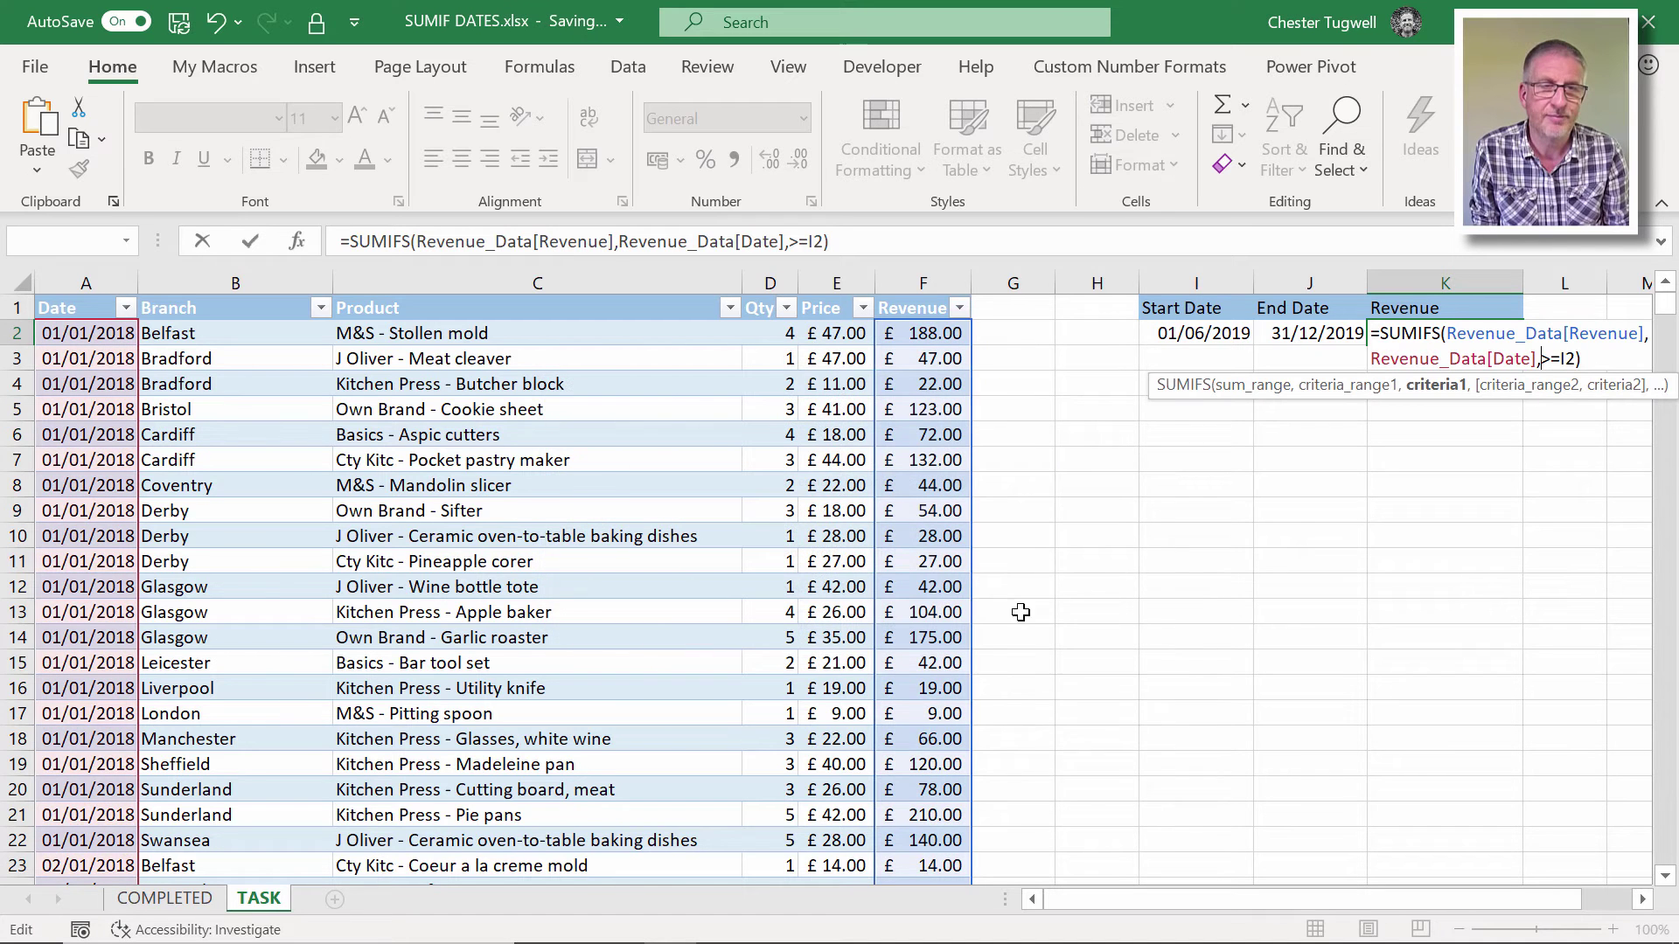
Rewrite the criterion as ">="&I2 so K2 returns 716929
{"action": "left_click", "coordinate": [1542, 359]}
{"action": "type", "text": "\""}
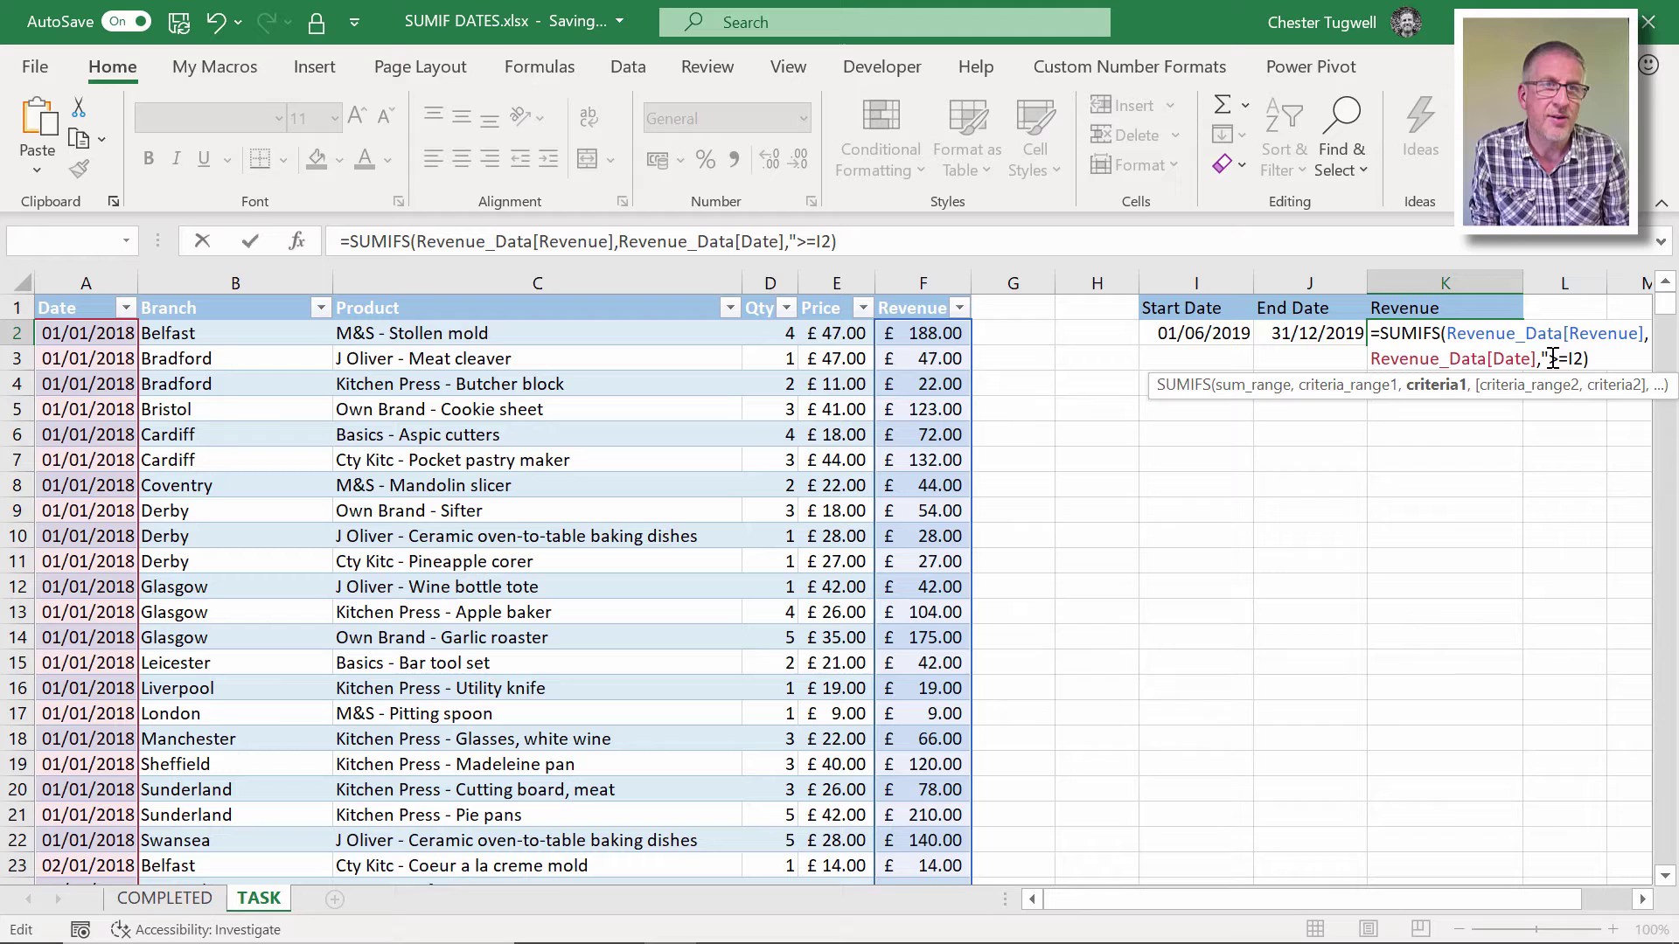
{"action": "left_click", "coordinate": [1569, 359]}
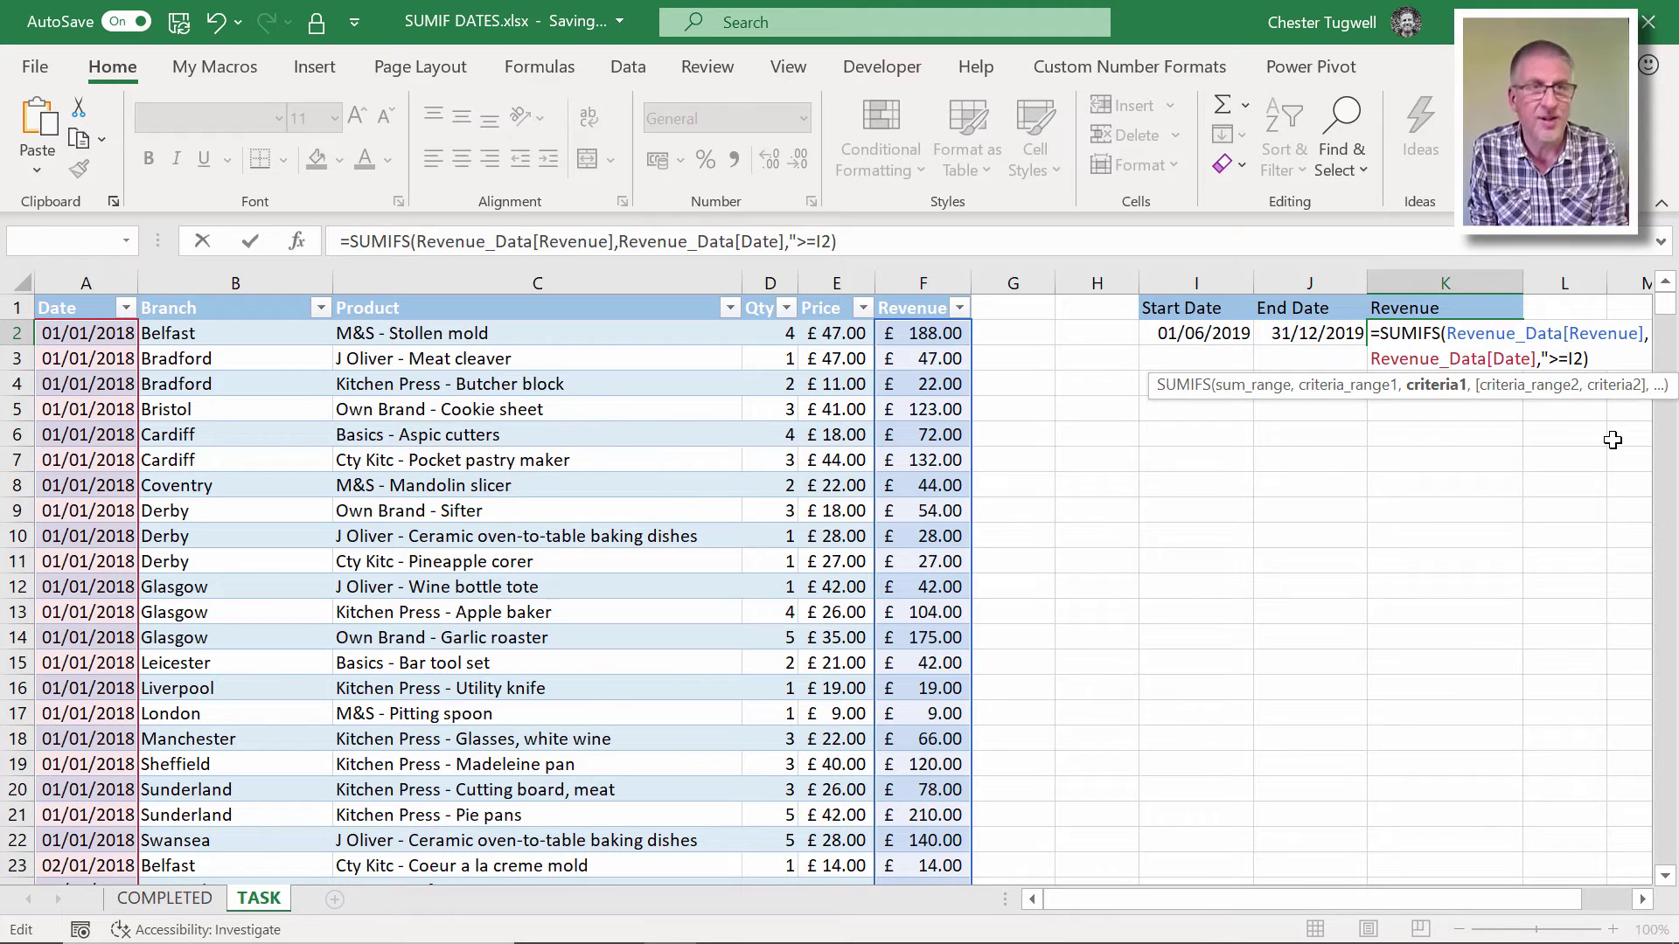
{"action": "type", "text": "\""}
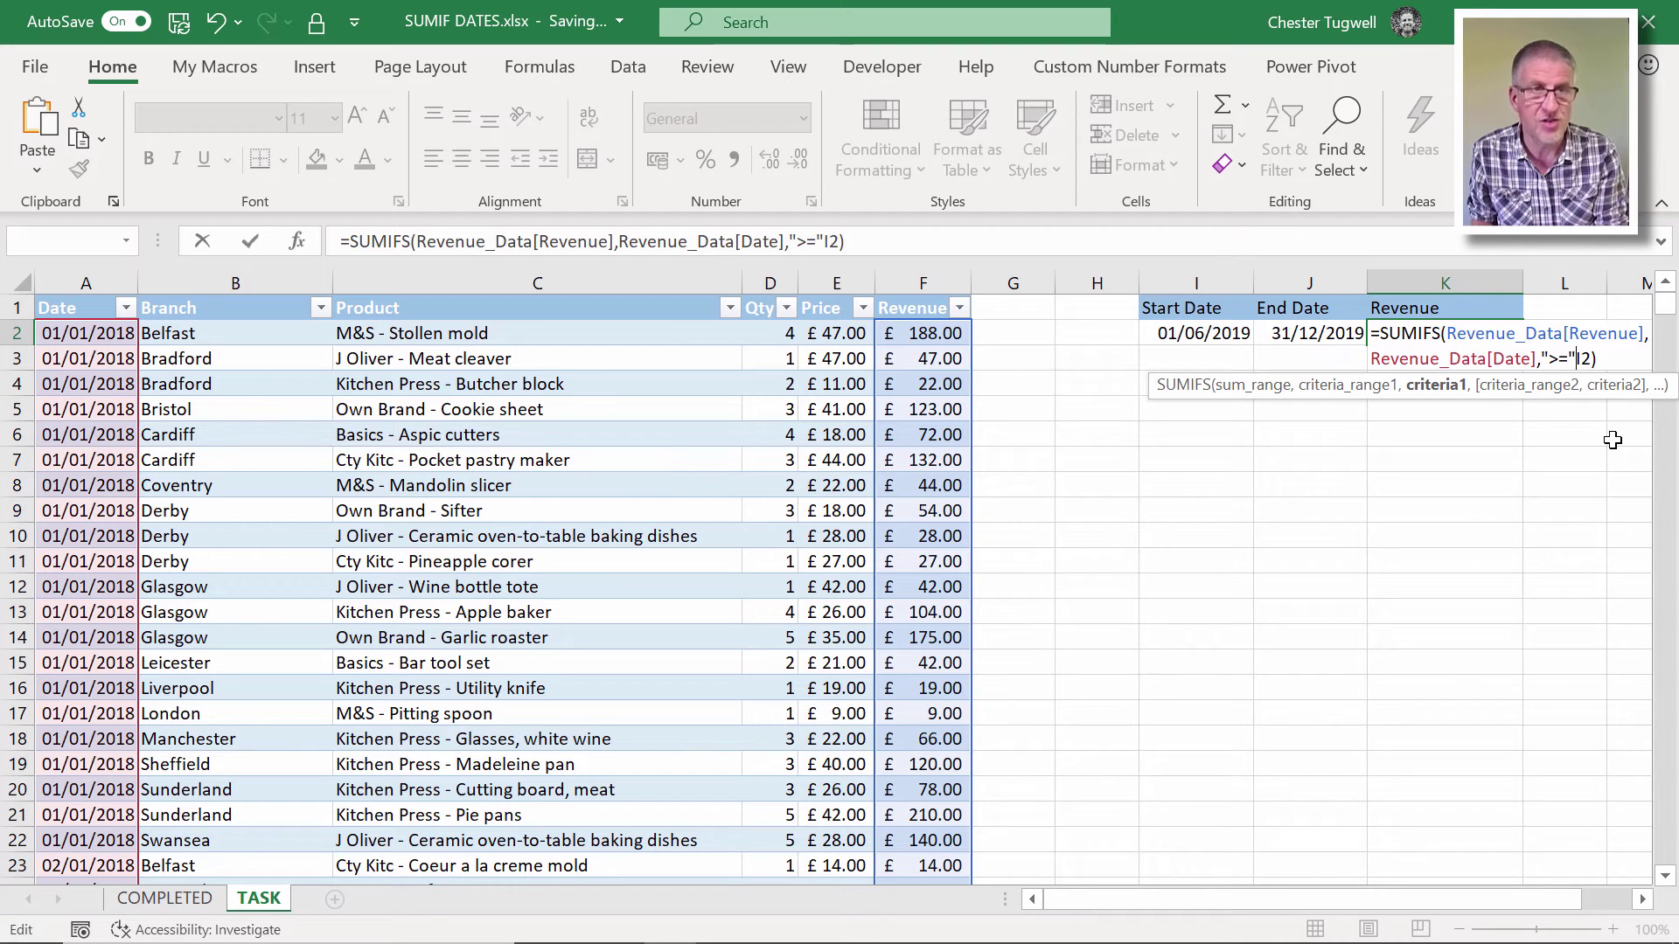
{"action": "type", "text": "&"}
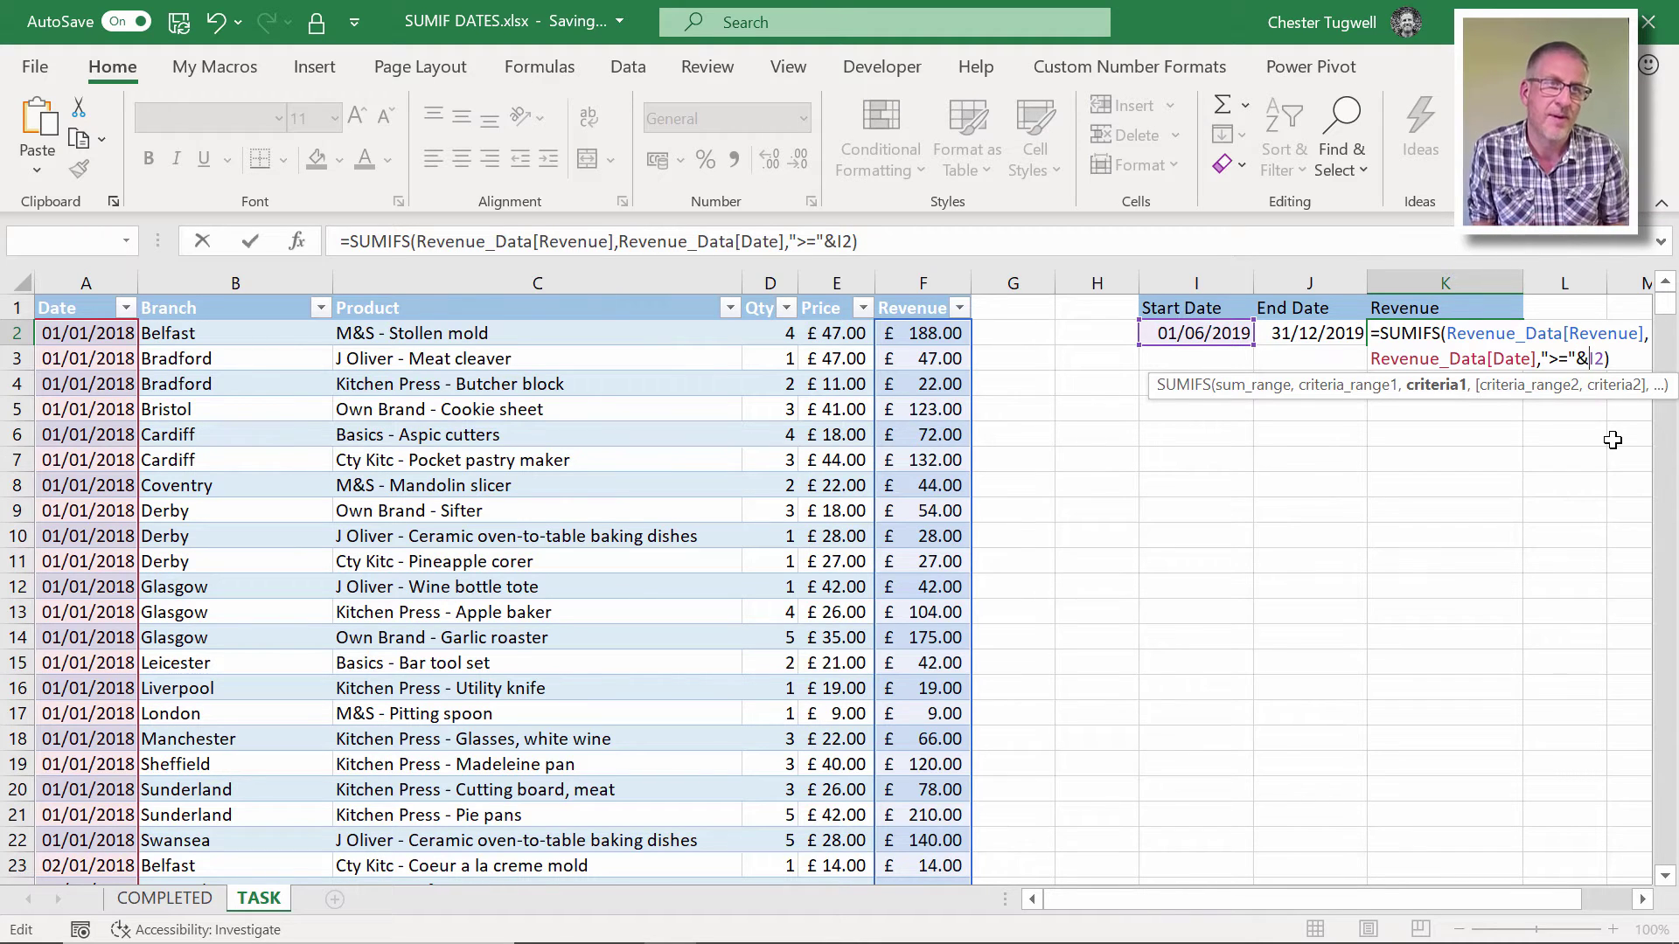
{"action": "key", "text": "Return"}
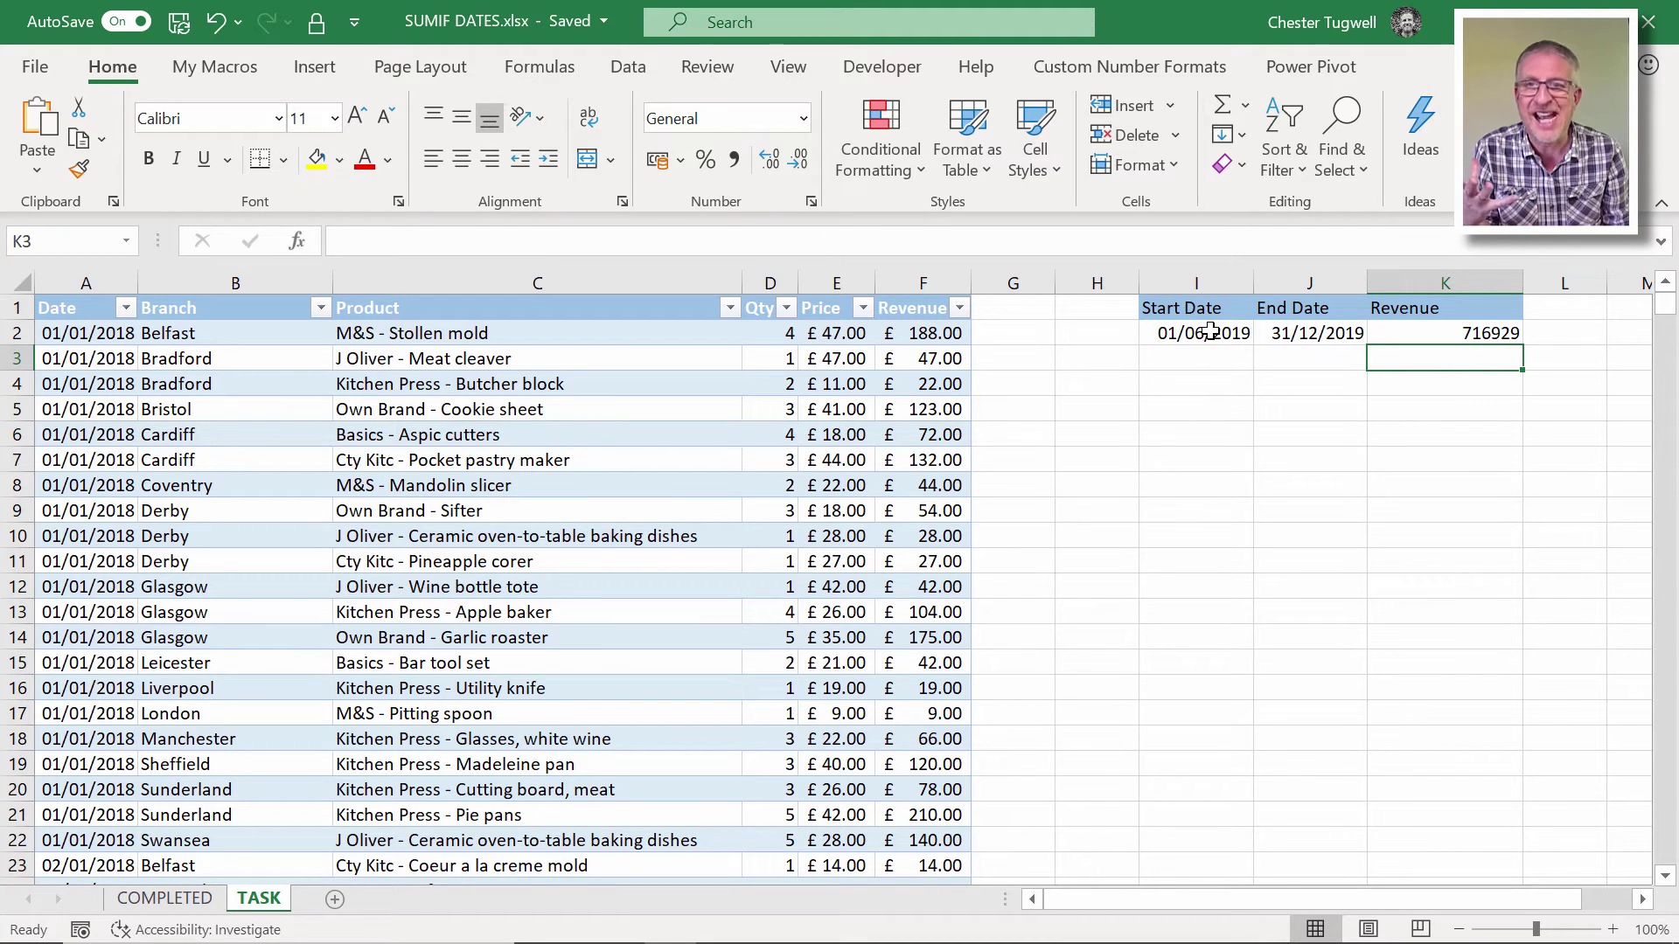
Add a second Revenue_Data[Date] criterion "<="&J2 to K2's SUMIFS, giving 342928
{"action": "left_click", "coordinate": [1427, 334]}
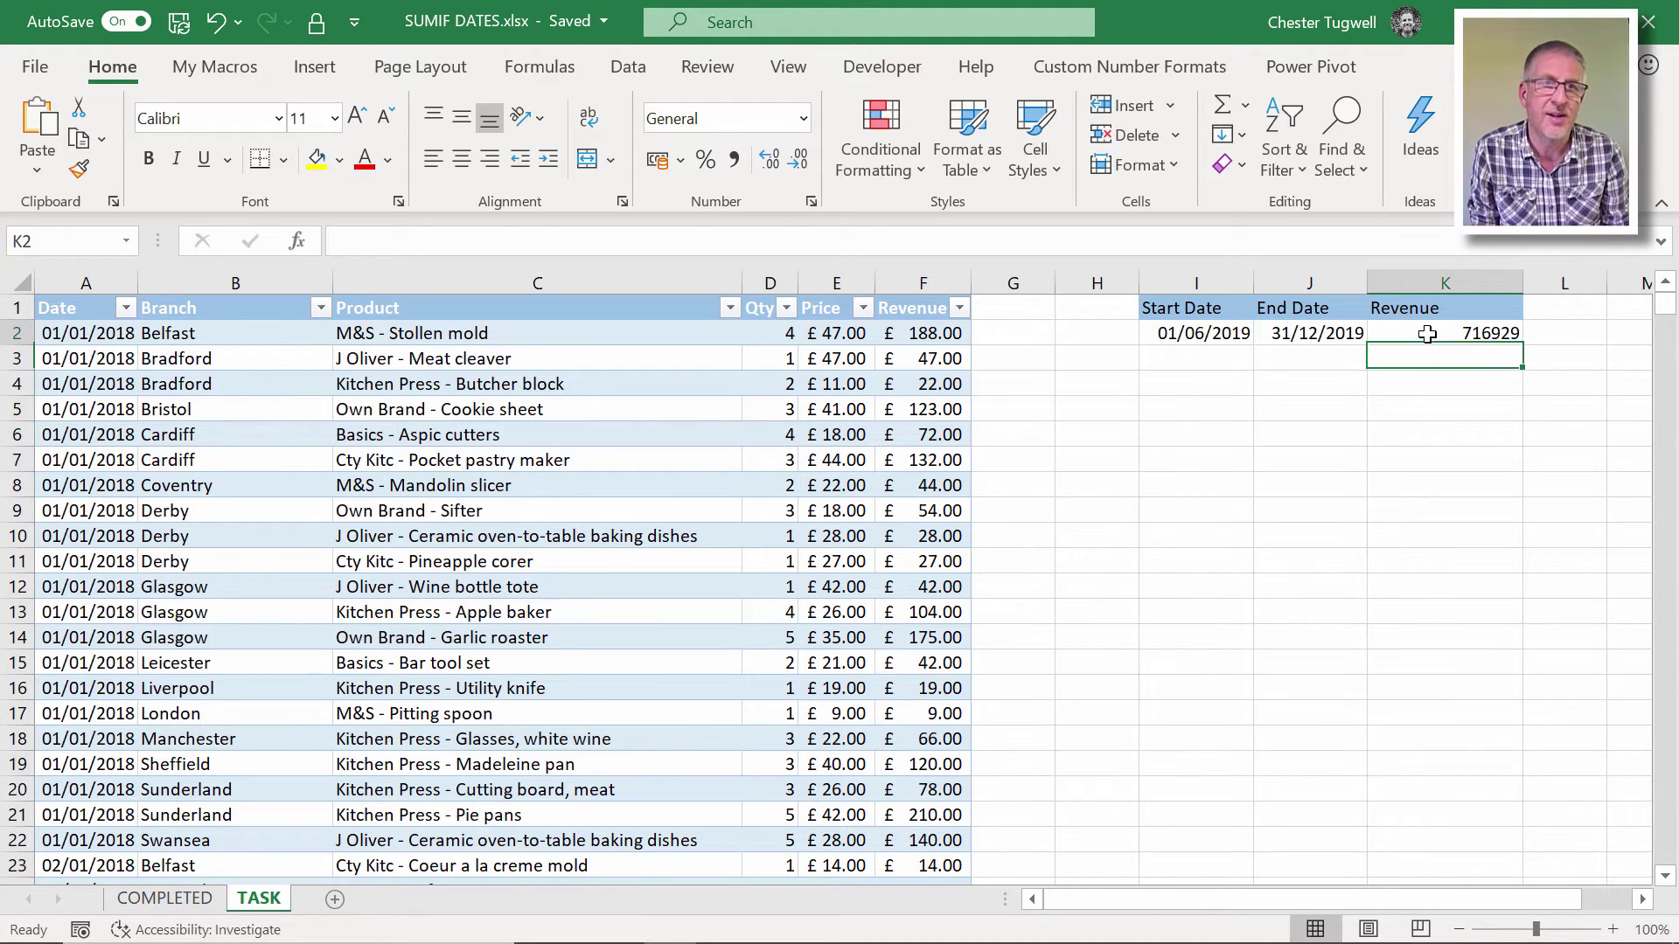
{"action": "double_click", "coordinate": [1427, 333]}
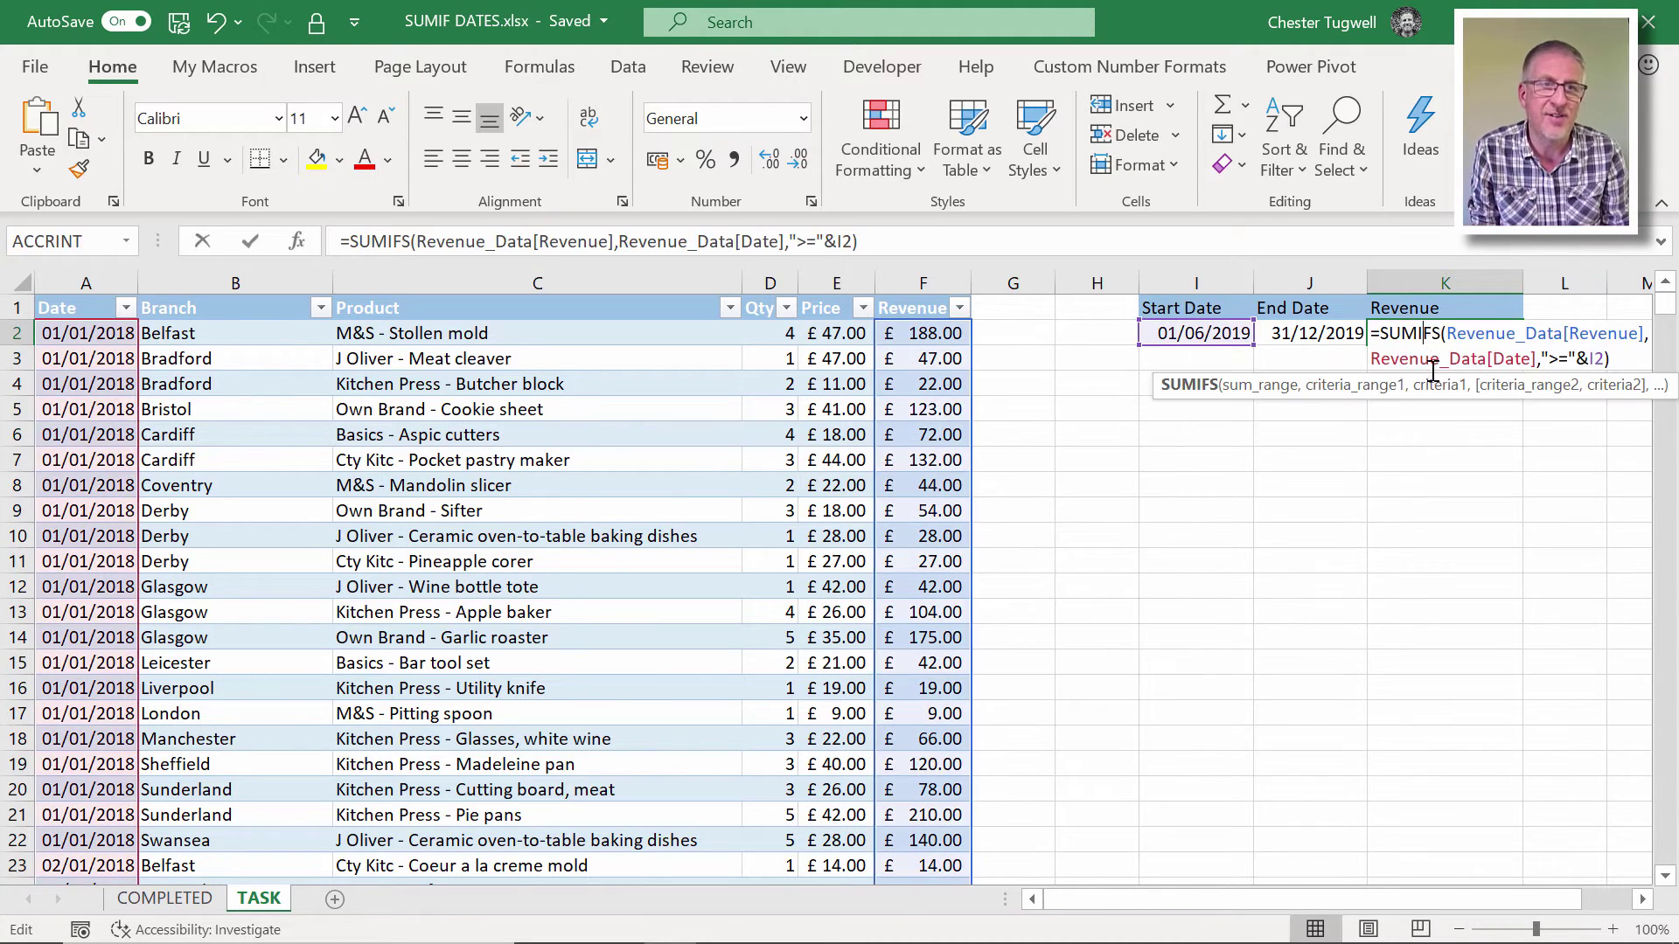
{"action": "left_click", "coordinate": [1642, 899]}
{"action": "left_click", "coordinate": [1643, 899]}
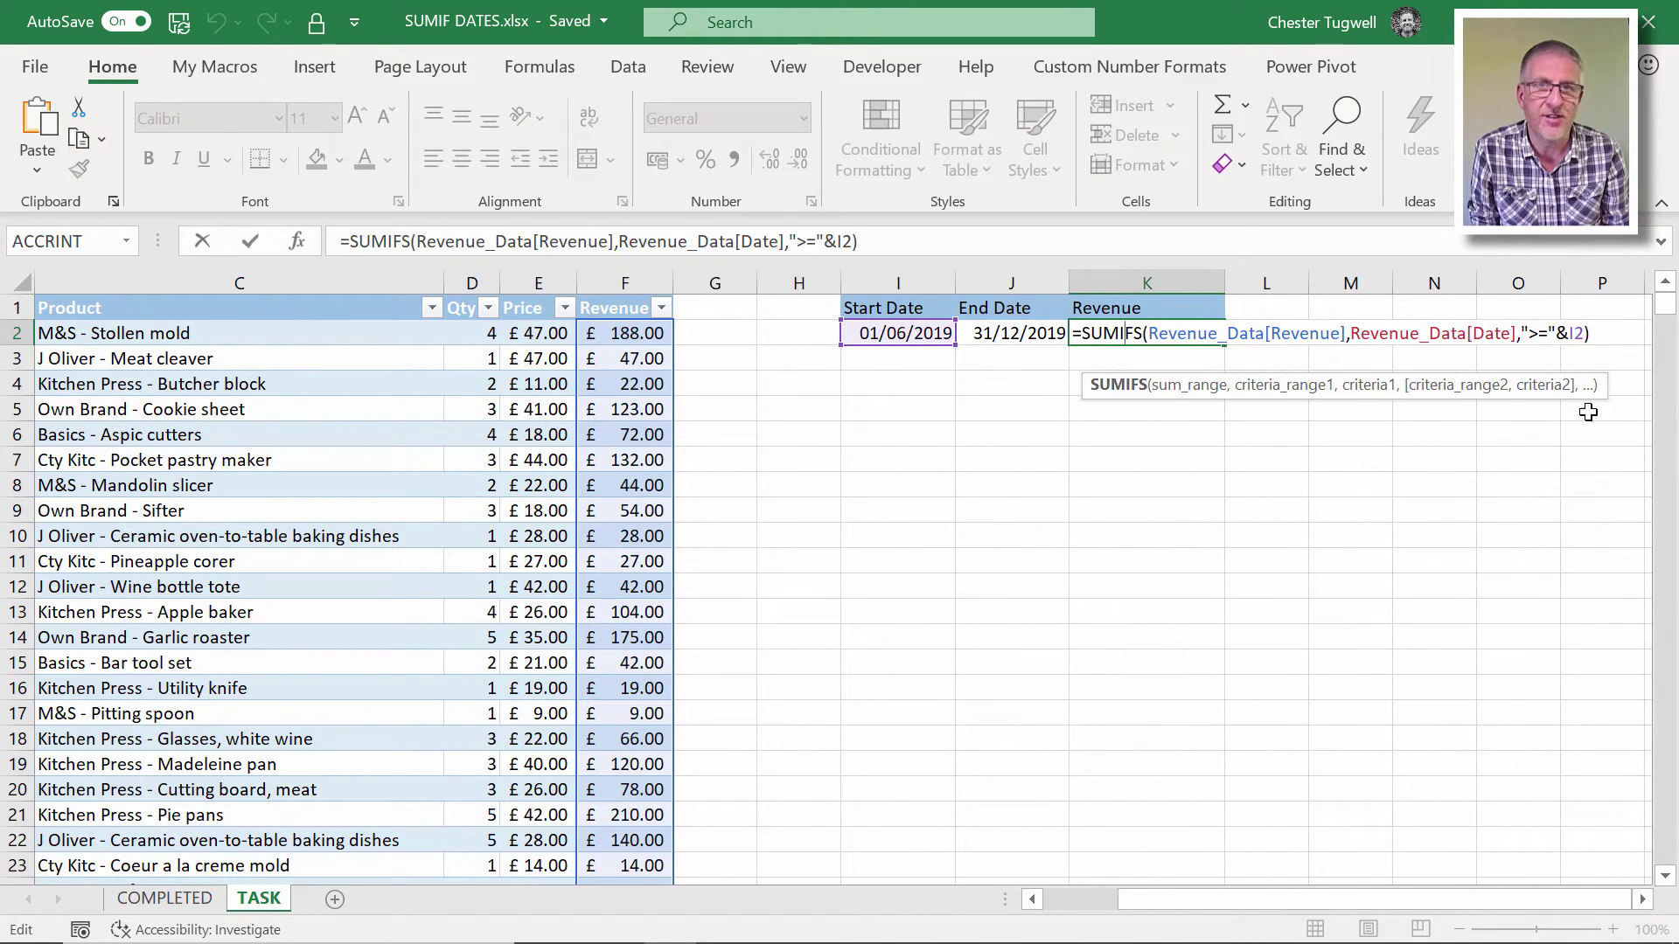
{"action": "left_click", "coordinate": [1582, 333]}
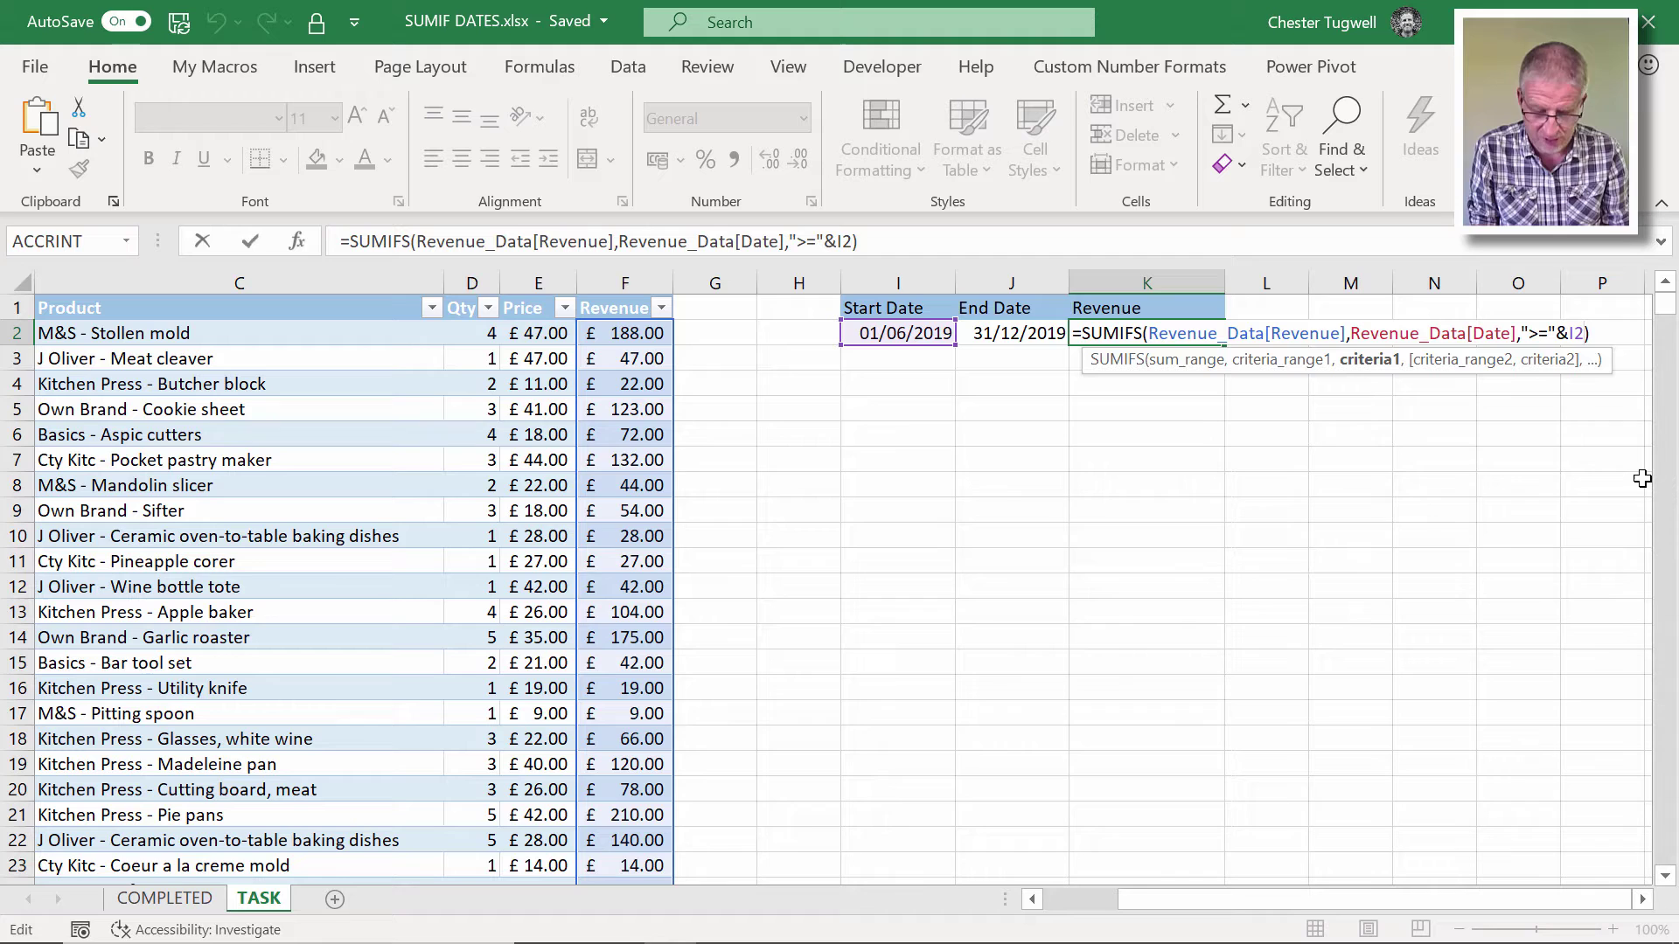
{"action": "type", "text": ","}
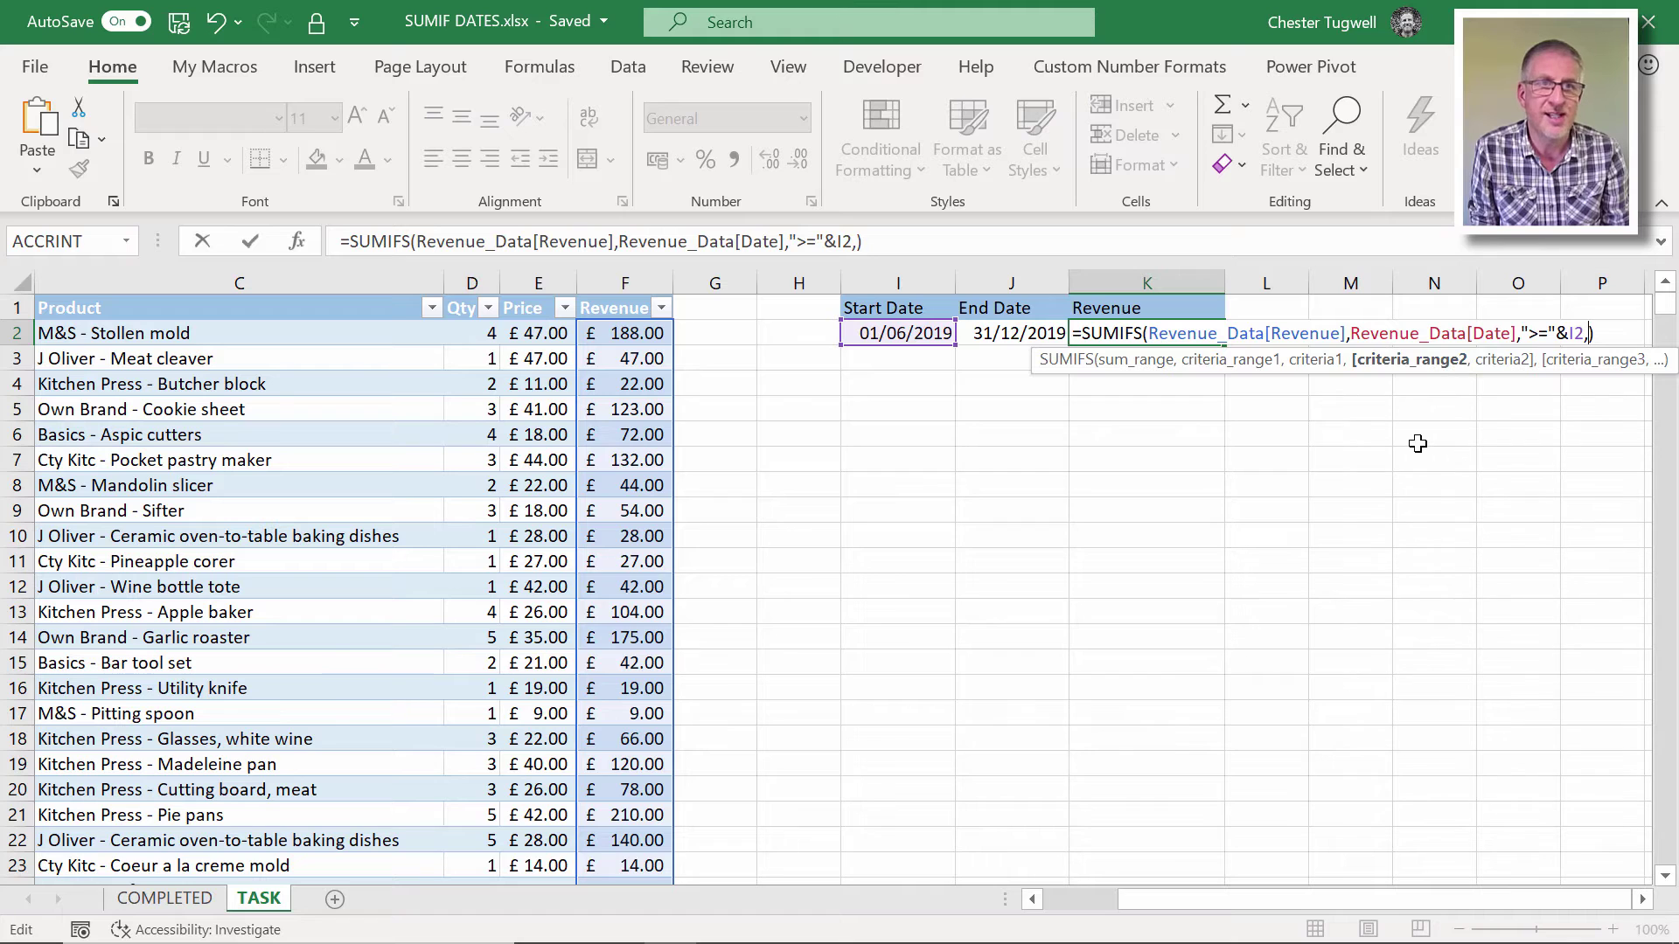
{"action": "type", "text": "re"}
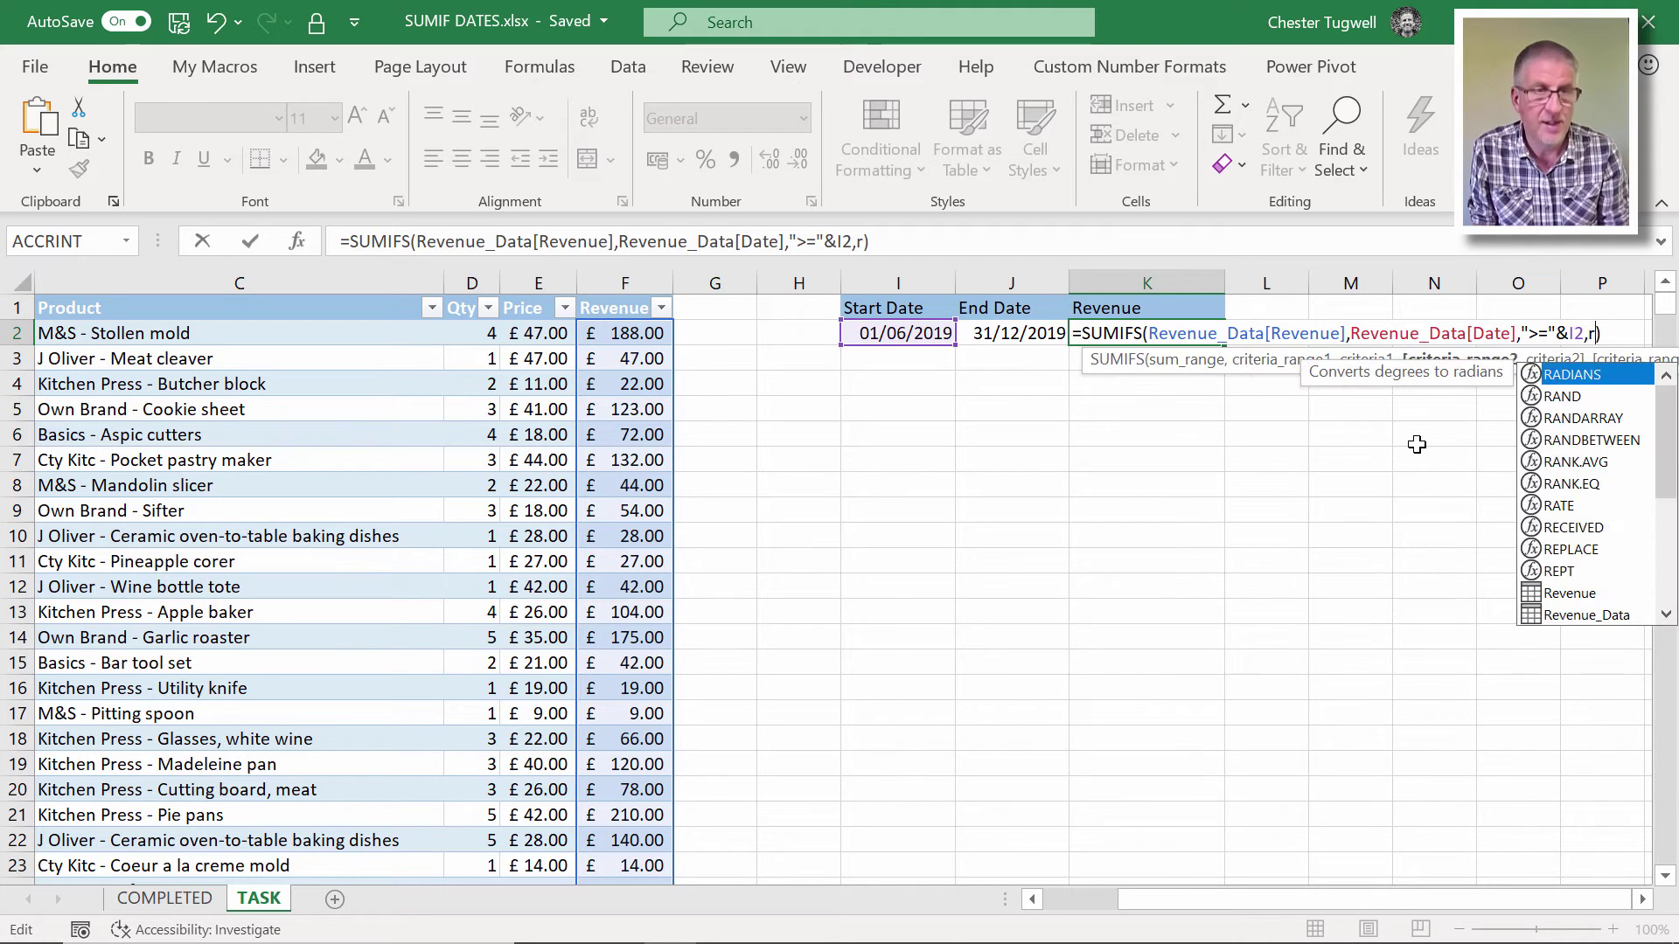
{"action": "double_click", "coordinate": [1618, 462]}
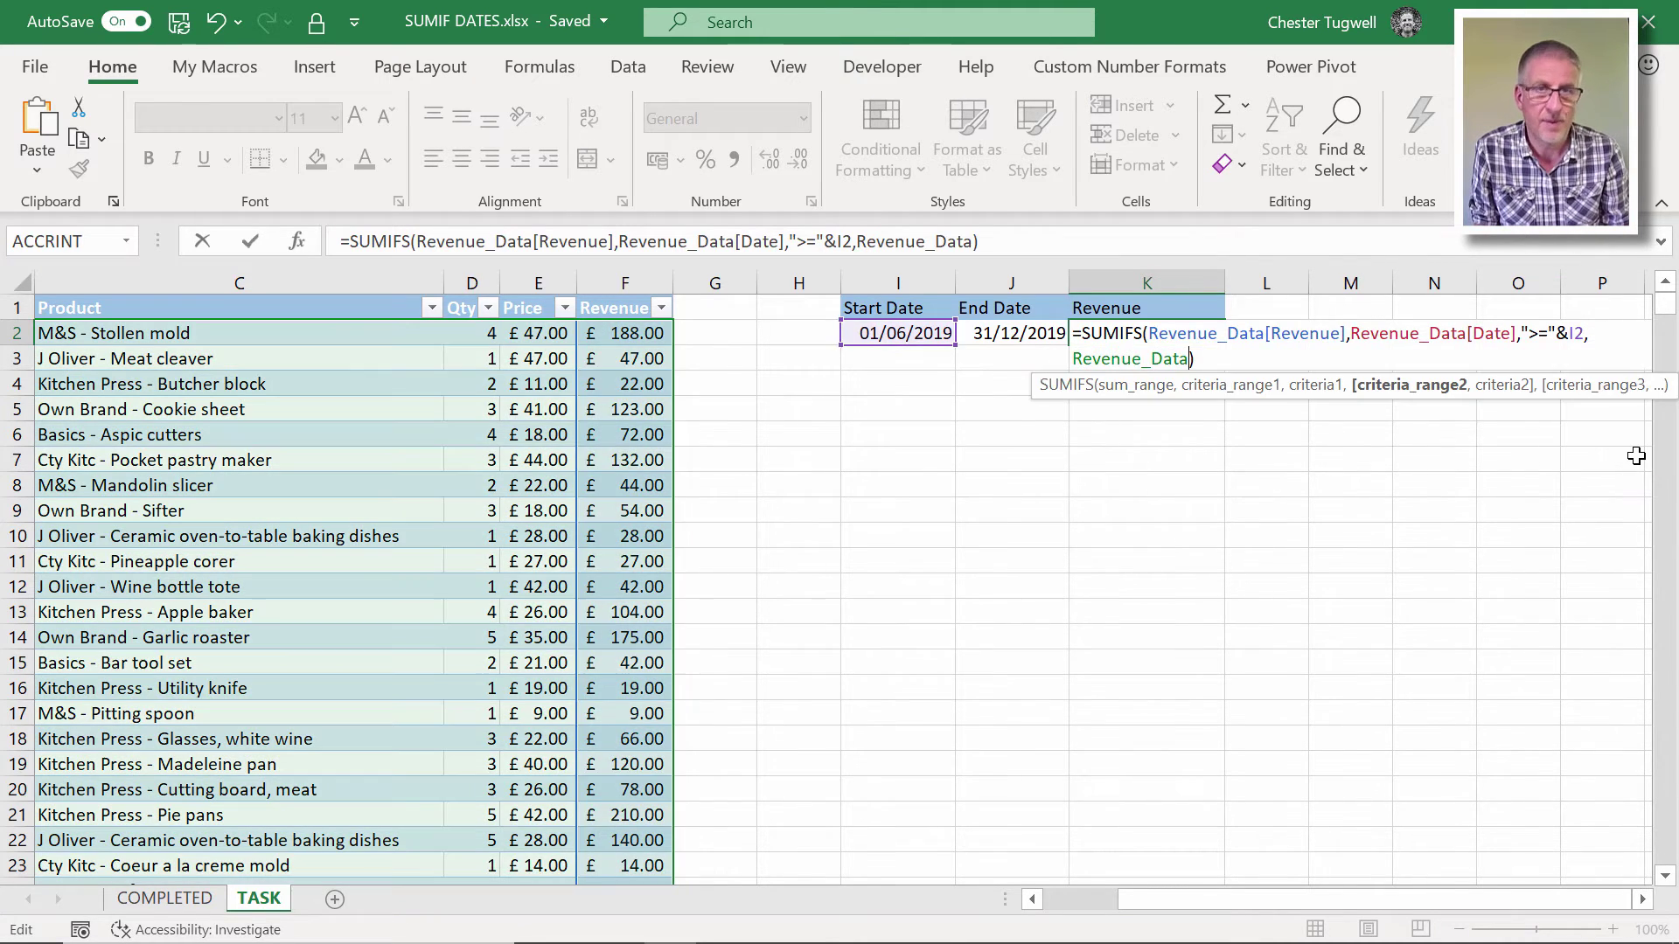
{"action": "type", "text": "["}
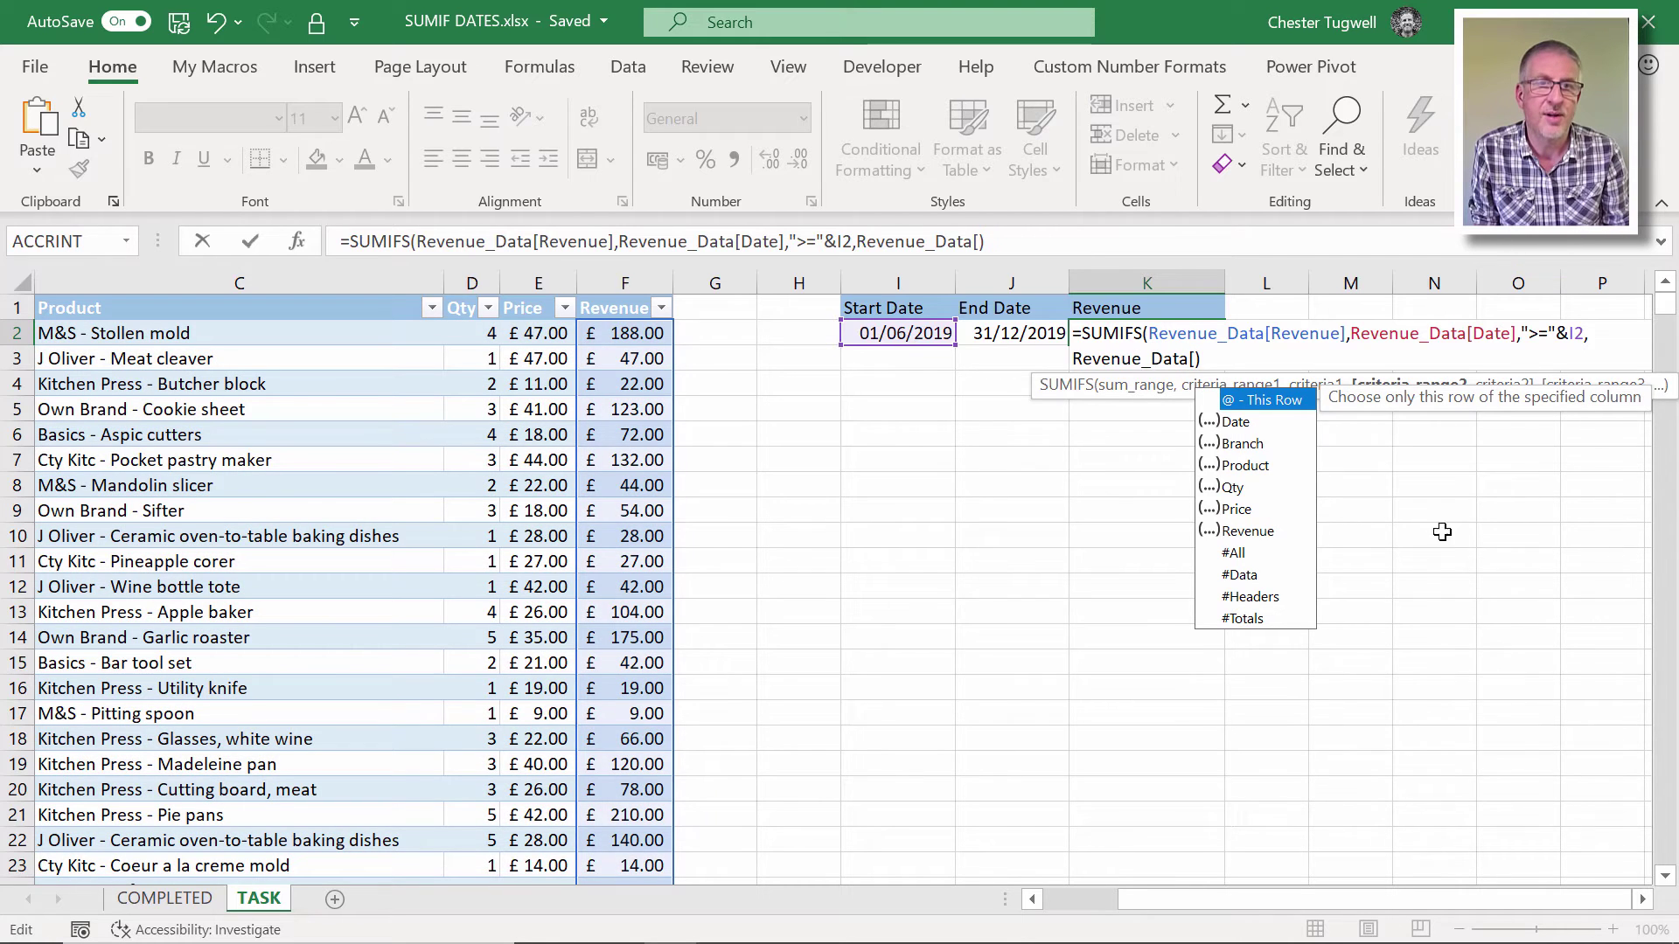
{"action": "double_click", "coordinate": [1226, 420]}
{"action": "type", "text": "]"}
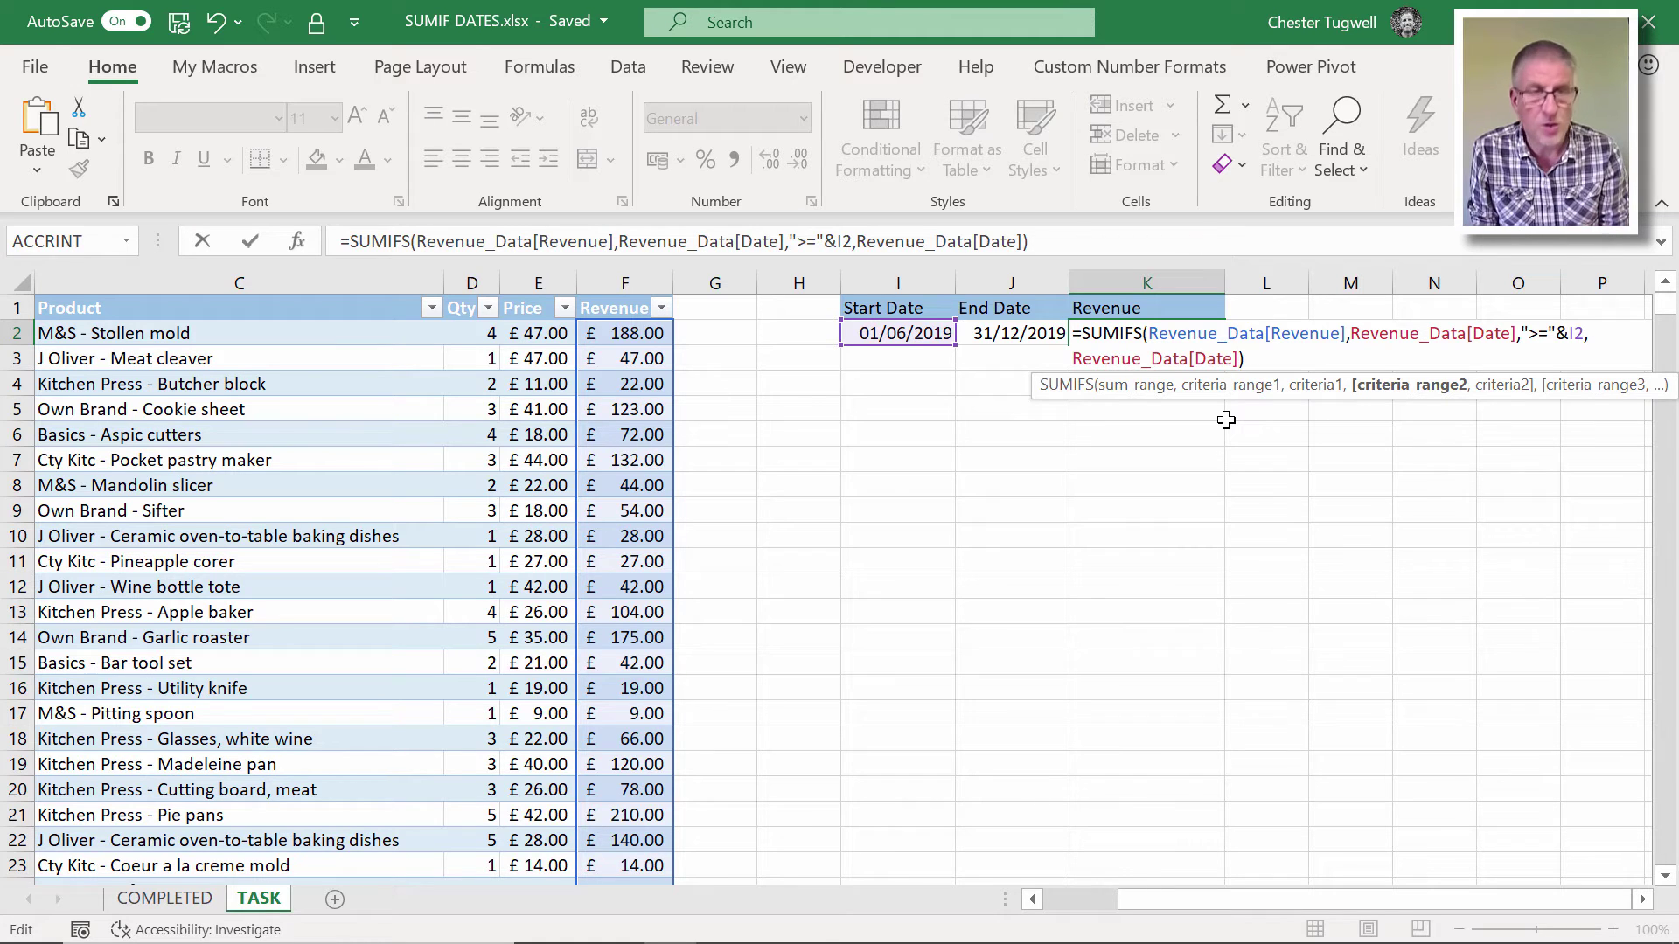
{"action": "type", "text": ","}
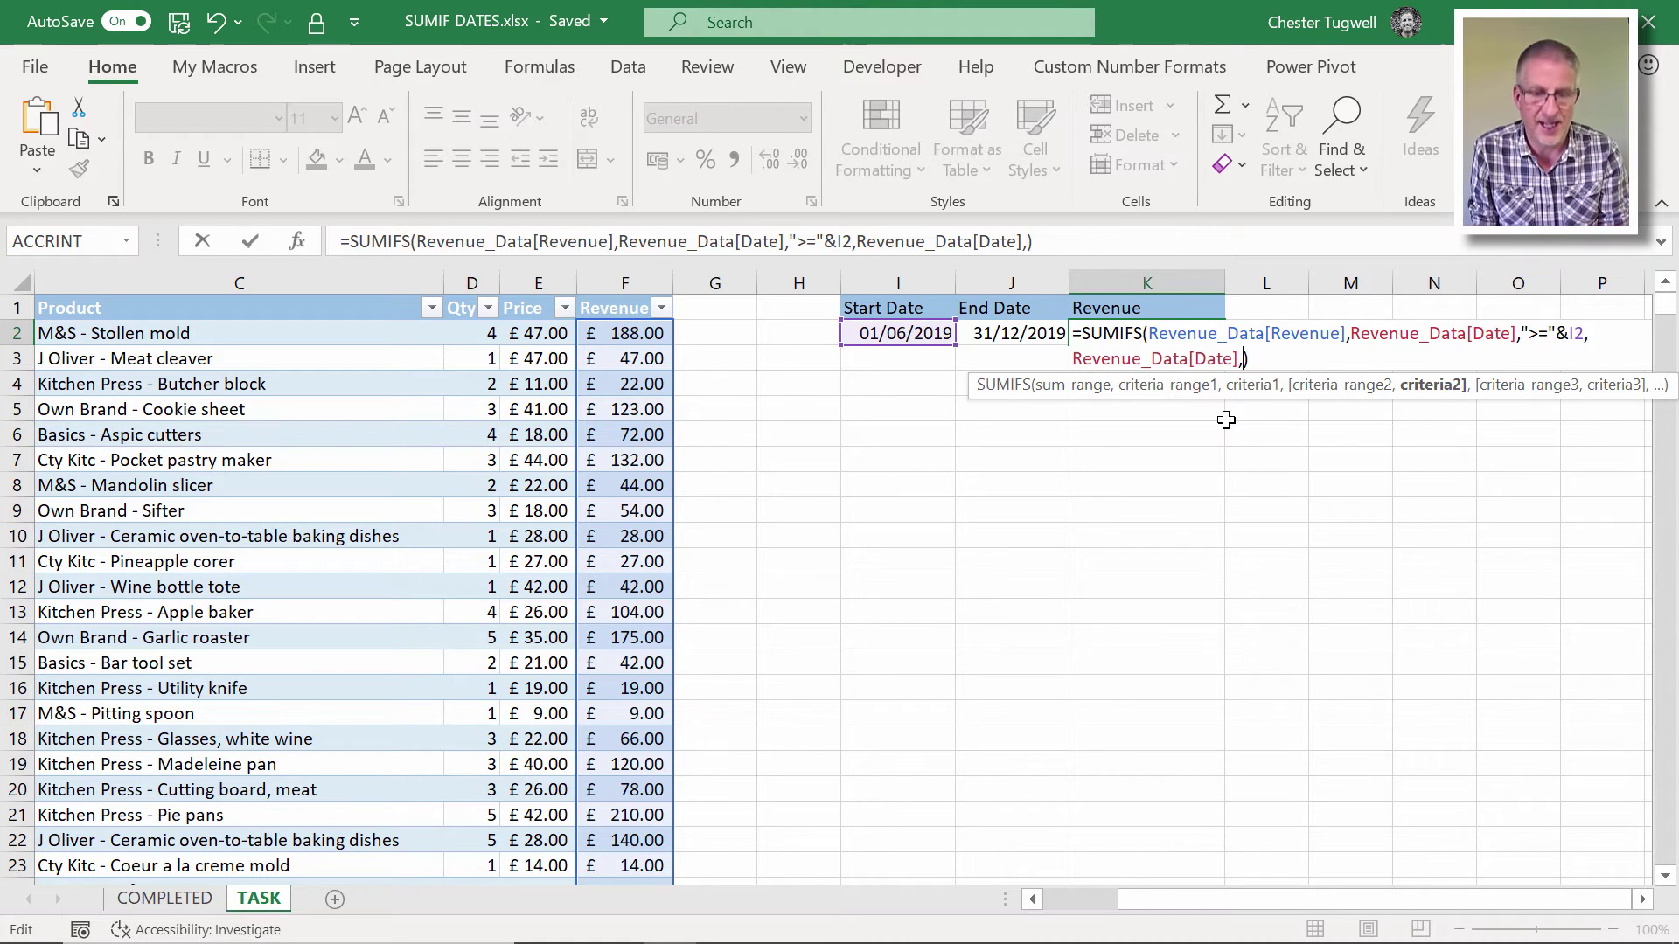
{"action": "type", "text": "\"<="}
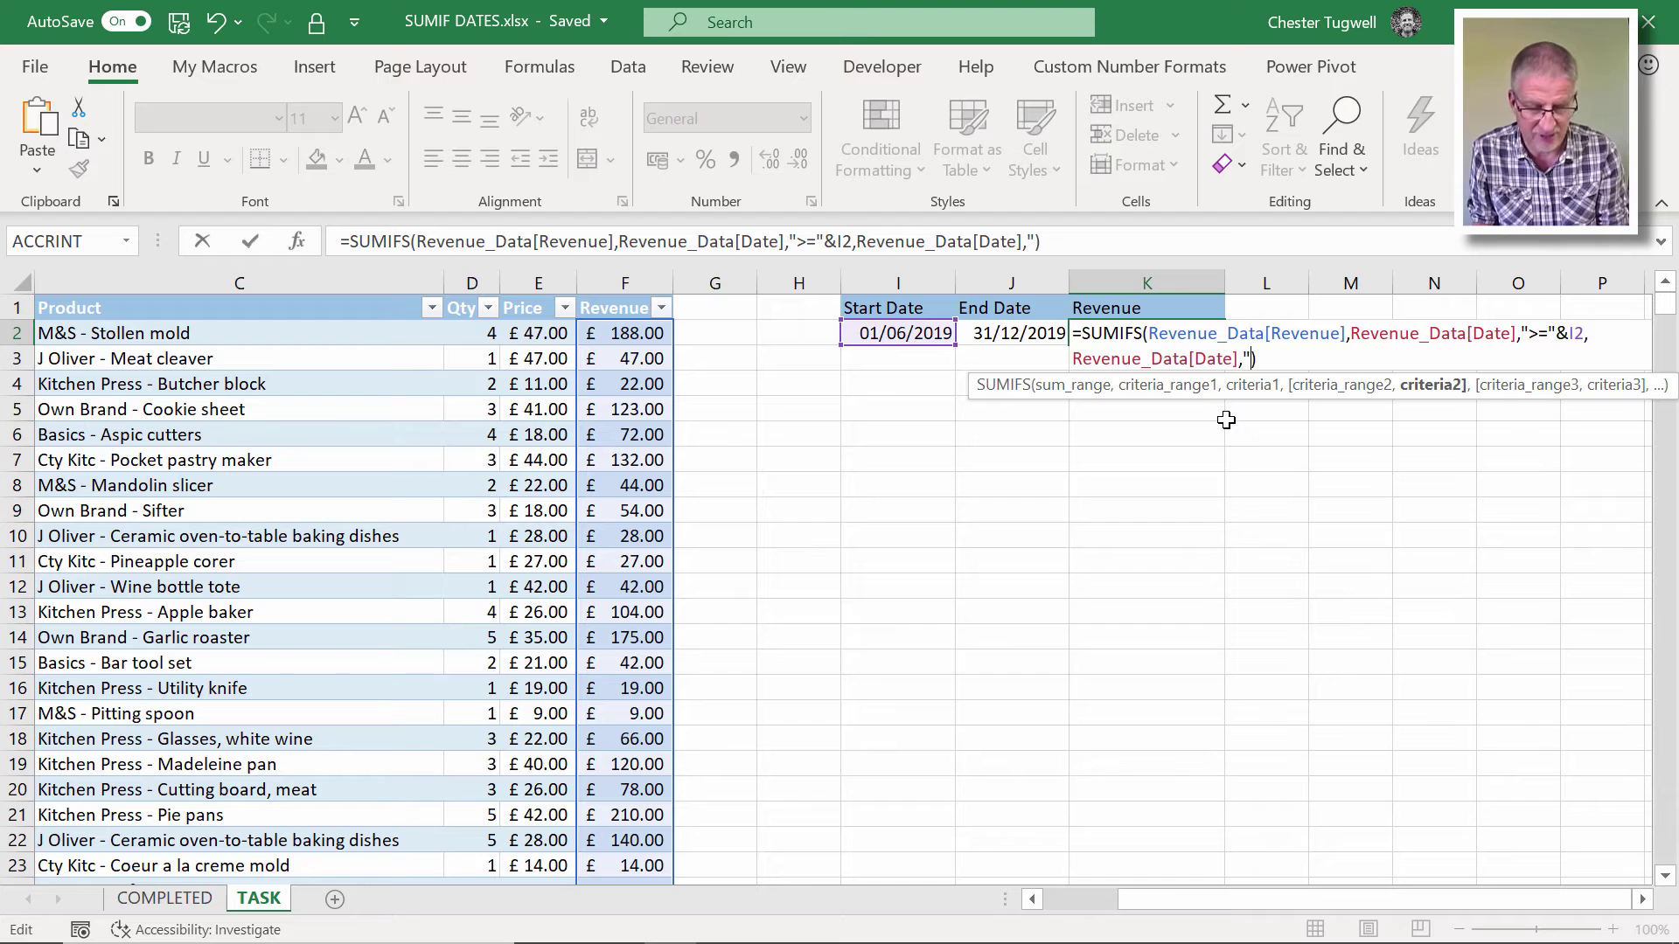
{"action": "type", "text": "\""}
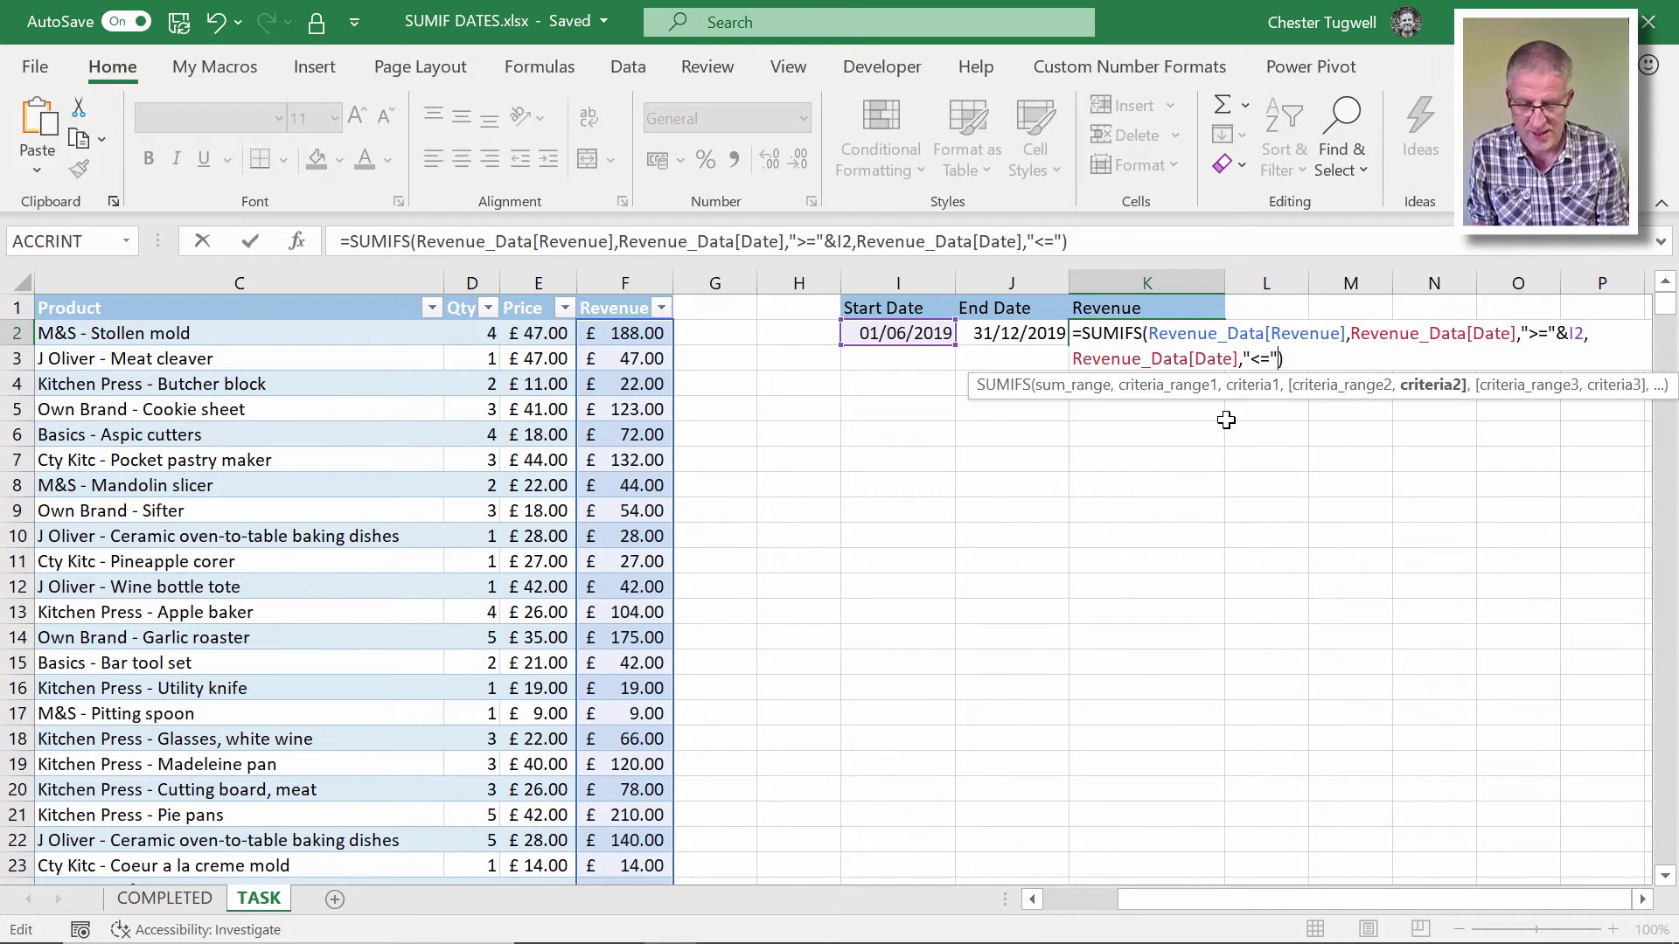
{"action": "type", "text": "&"}
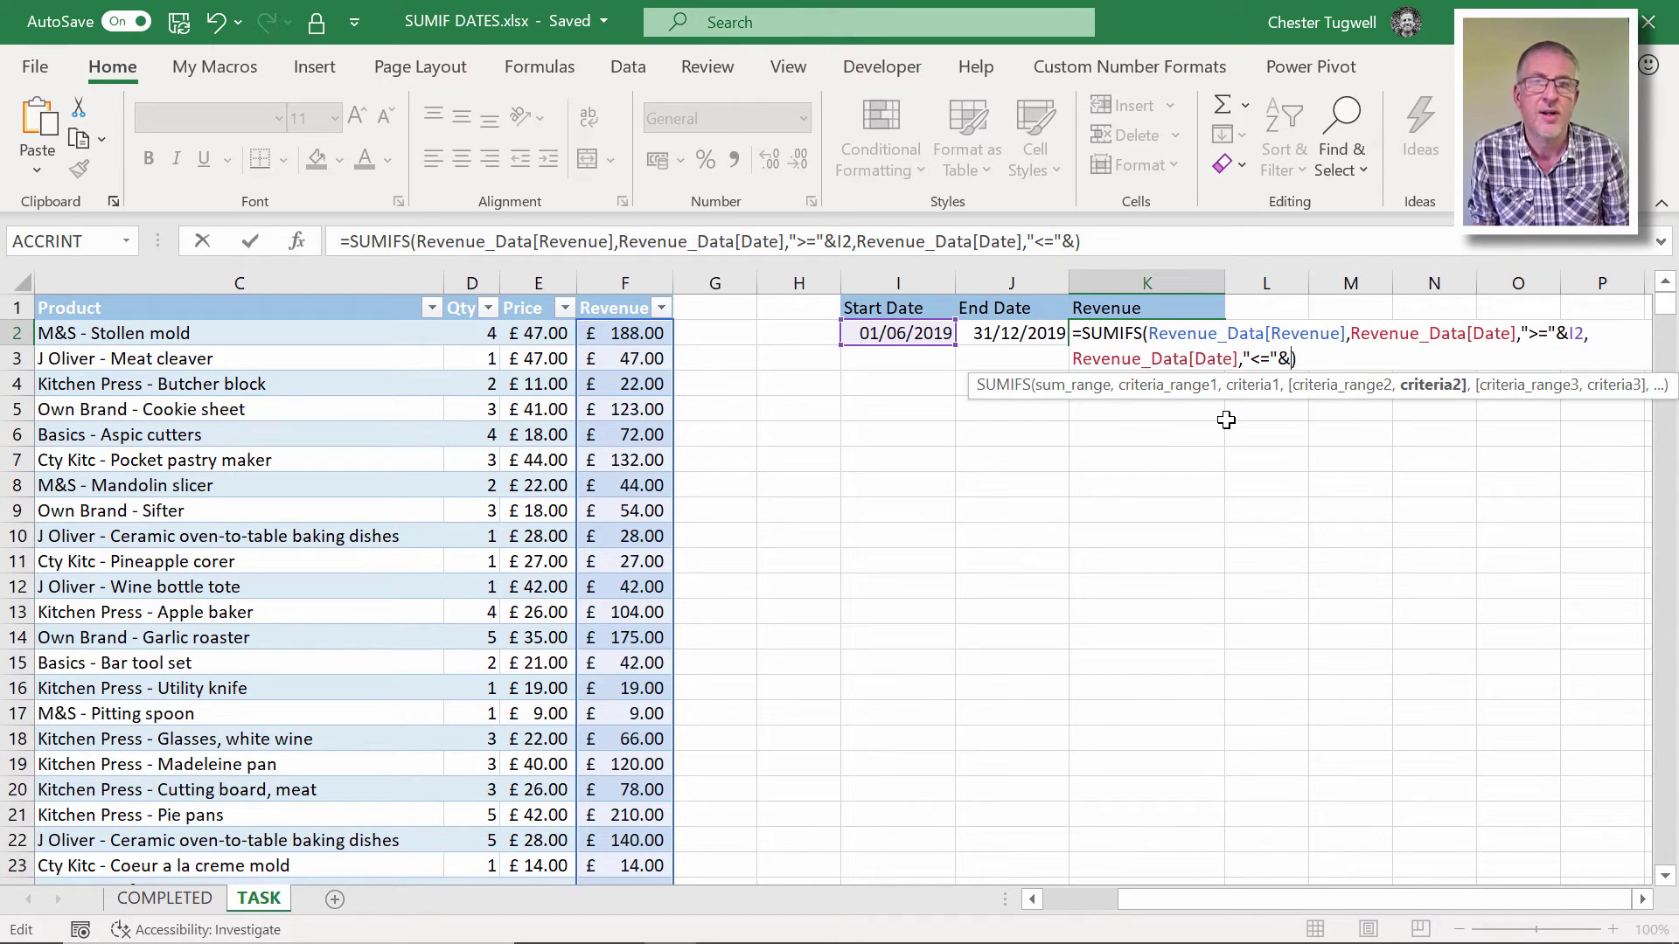
{"action": "left_click", "coordinate": [997, 330]}
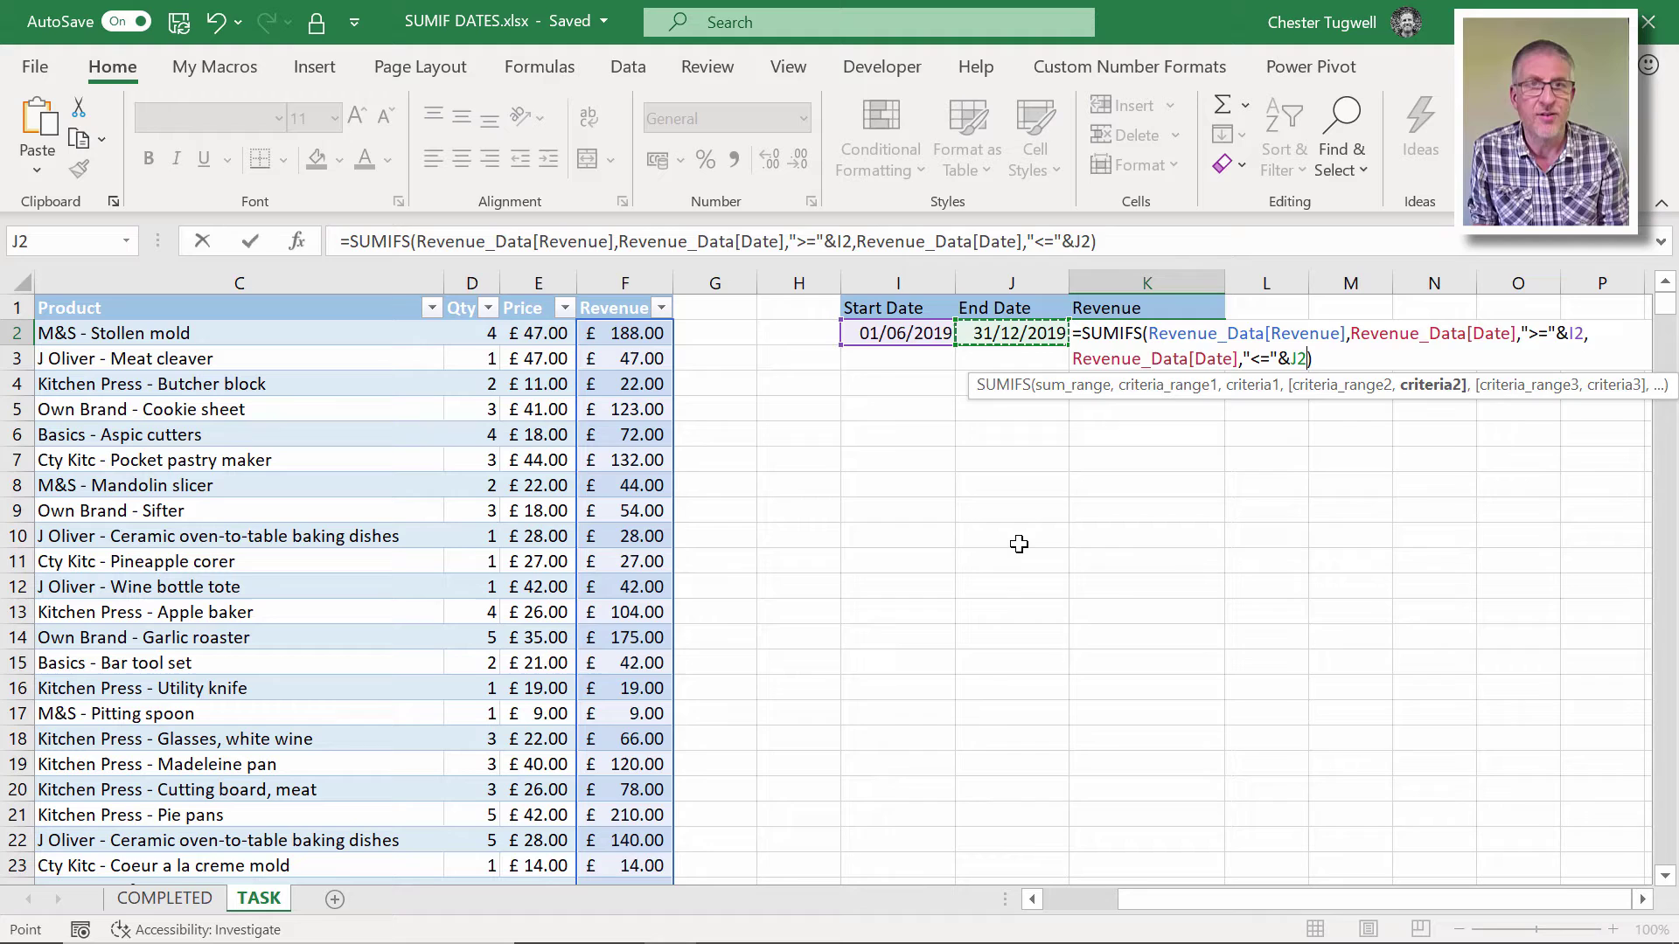
{"action": "key", "text": "Return"}
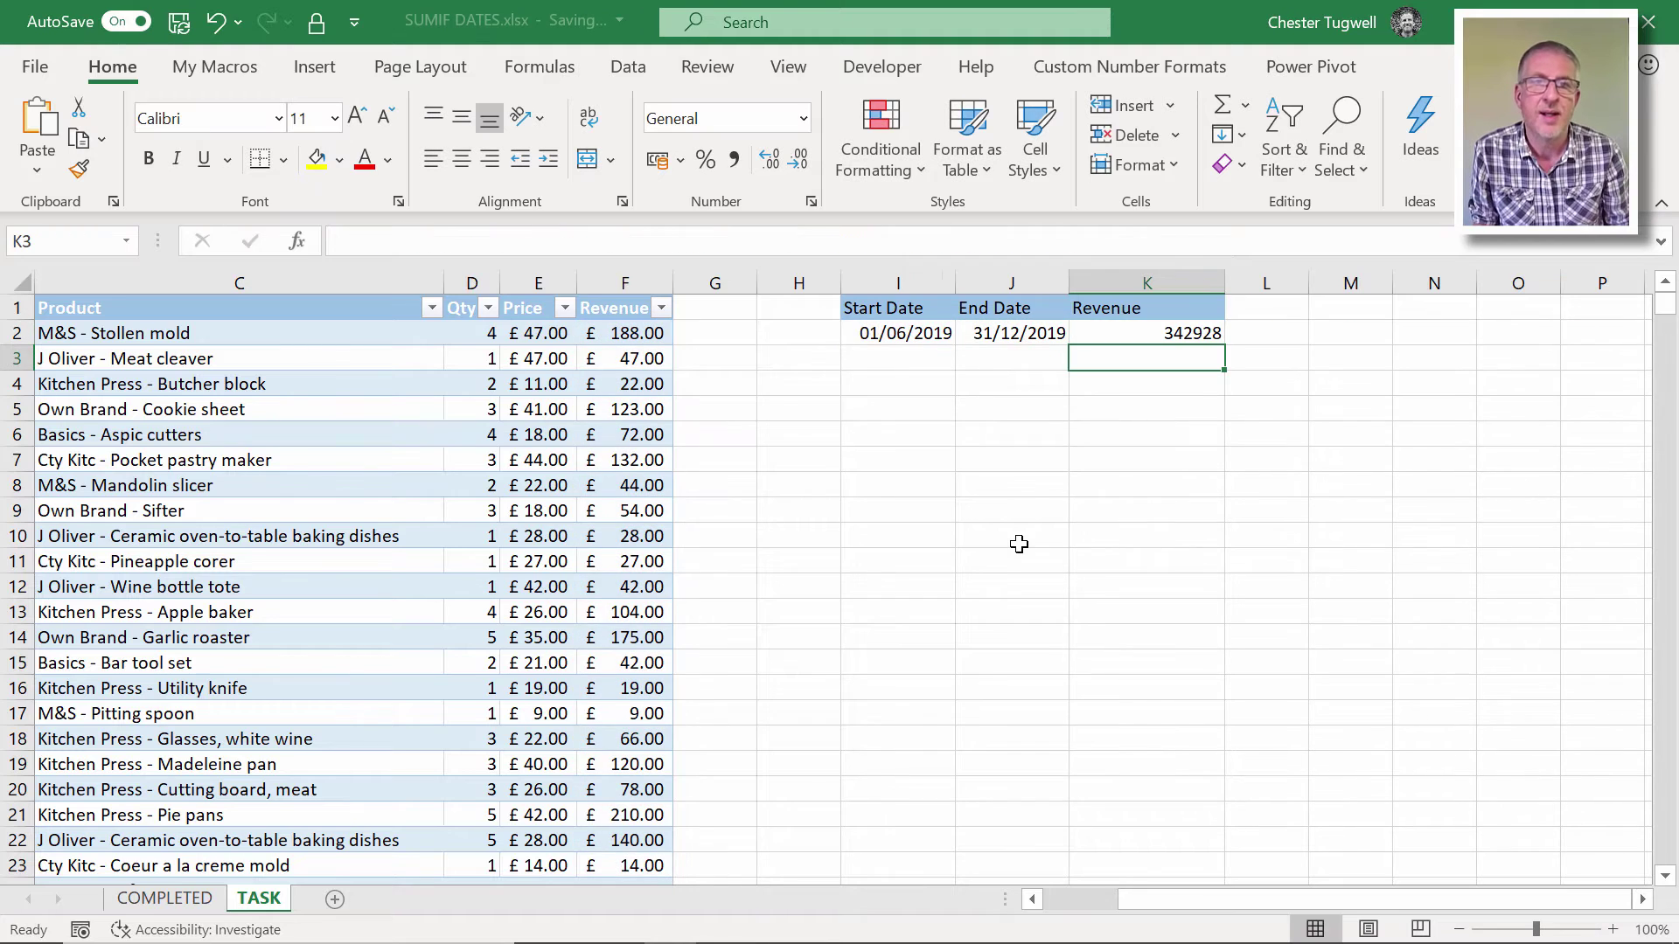
Format K2 as Currency with no decimal places, showing £342,928
{"action": "left_click", "coordinate": [1187, 333]}
{"action": "left_click", "coordinate": [803, 118]}
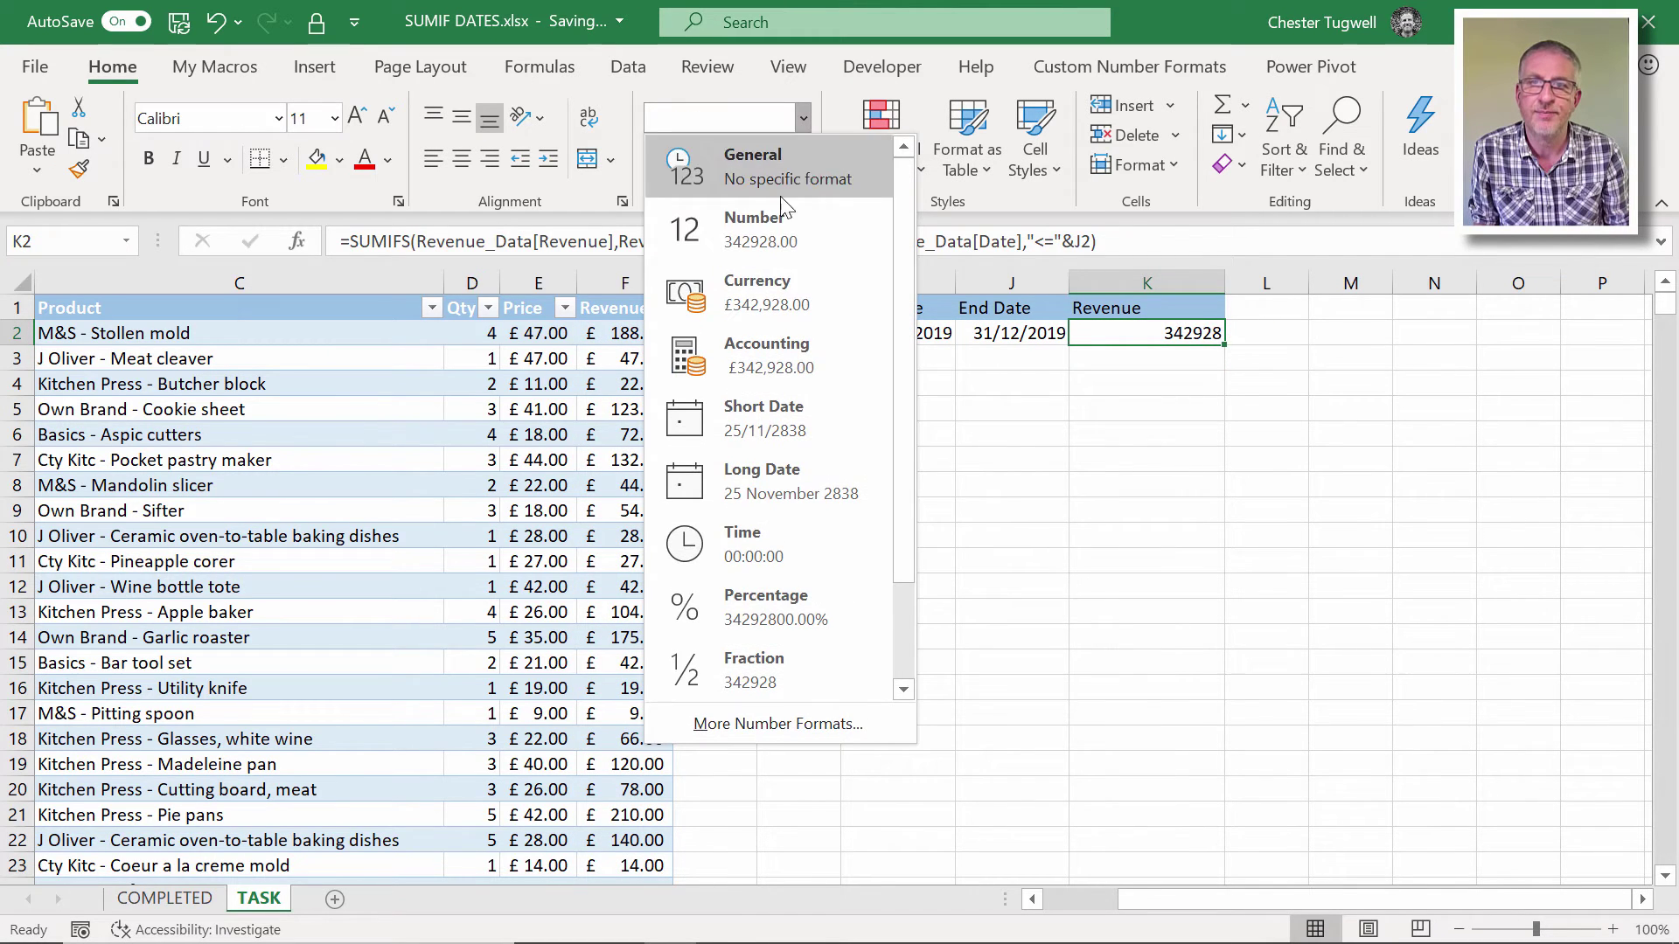
{"action": "left_click", "coordinate": [752, 282]}
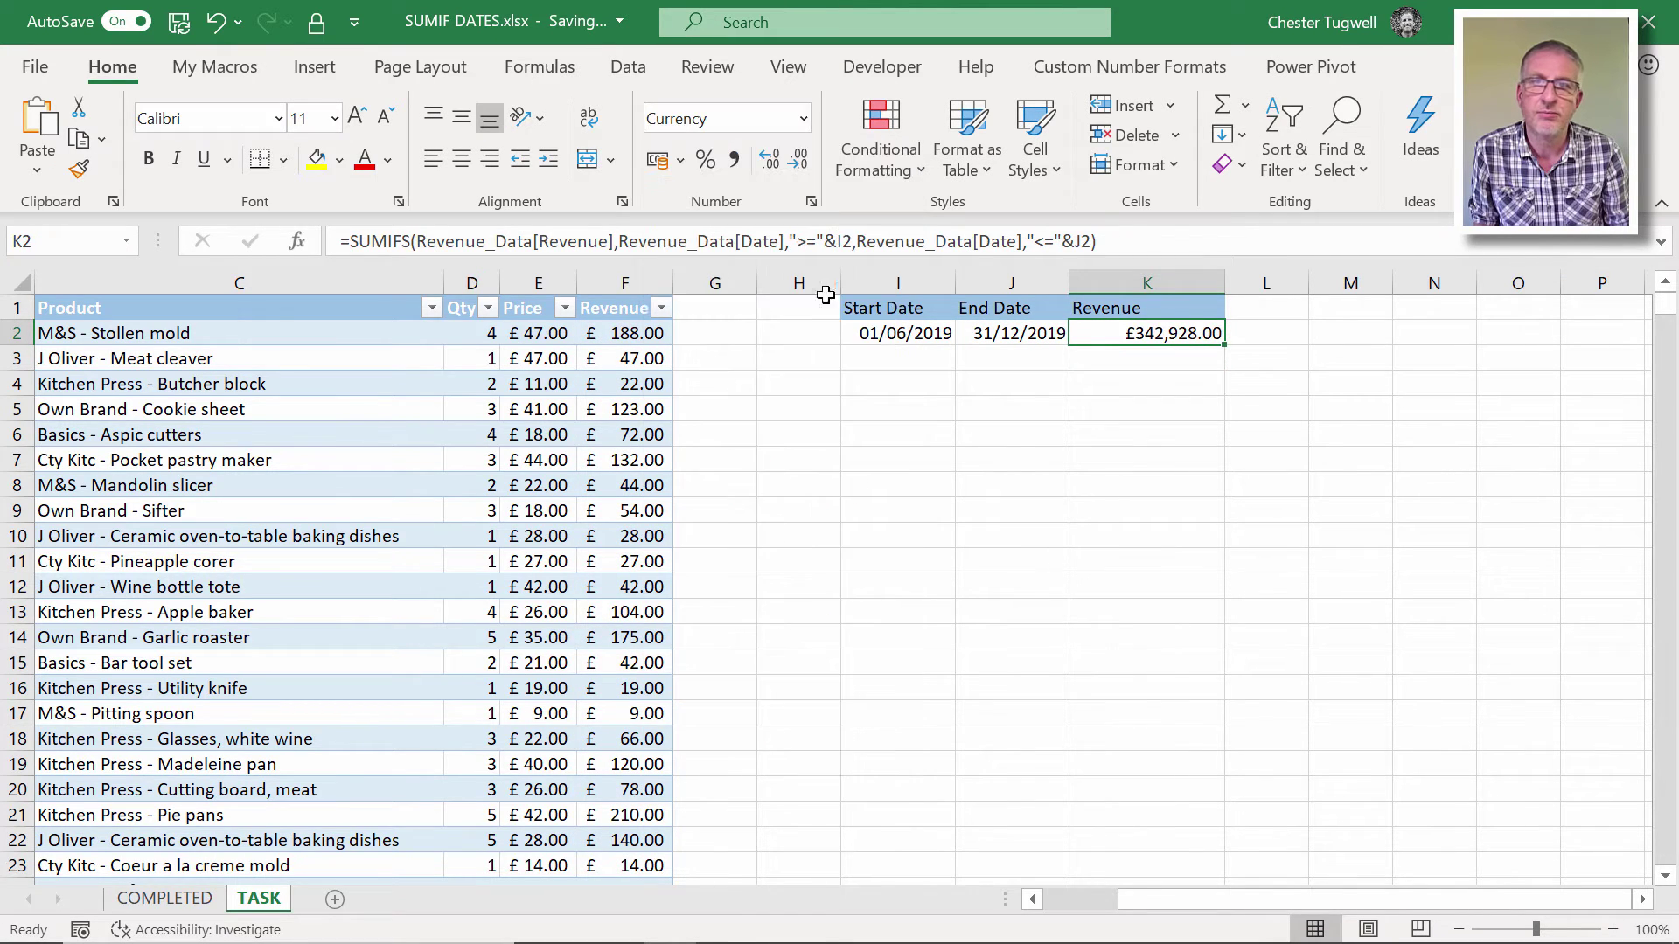
{"action": "left_click", "coordinate": [799, 160]}
{"action": "left_click", "coordinate": [800, 161]}
{"action": "left_click", "coordinate": [800, 161]}
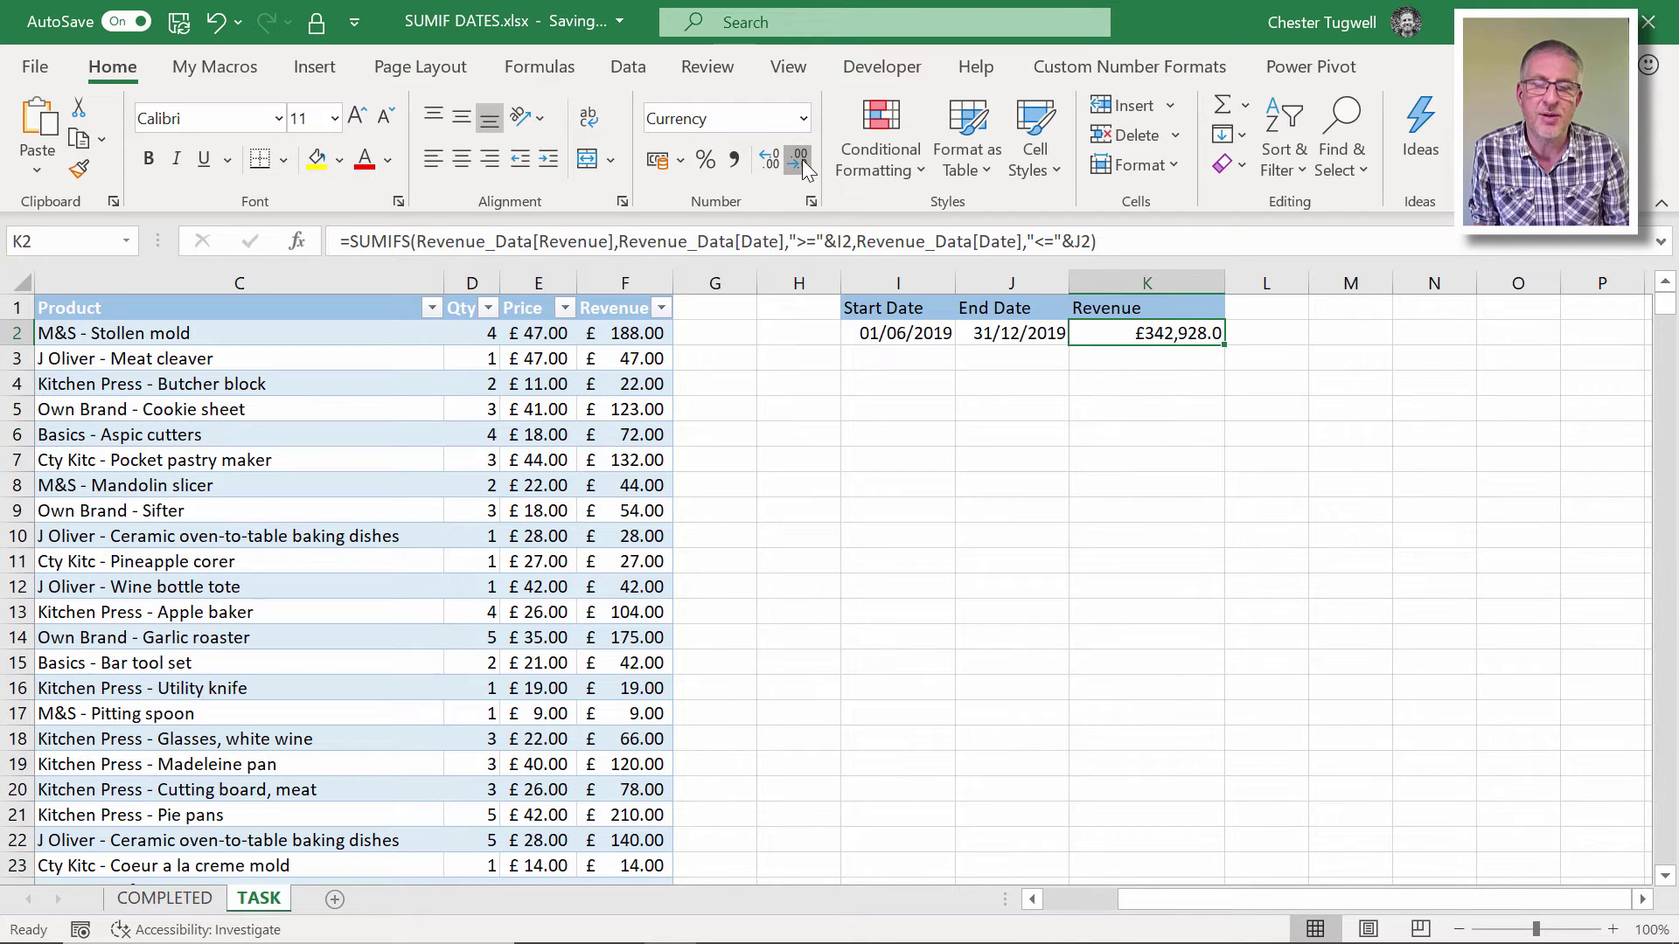
{"action": "left_click", "coordinate": [800, 161]}
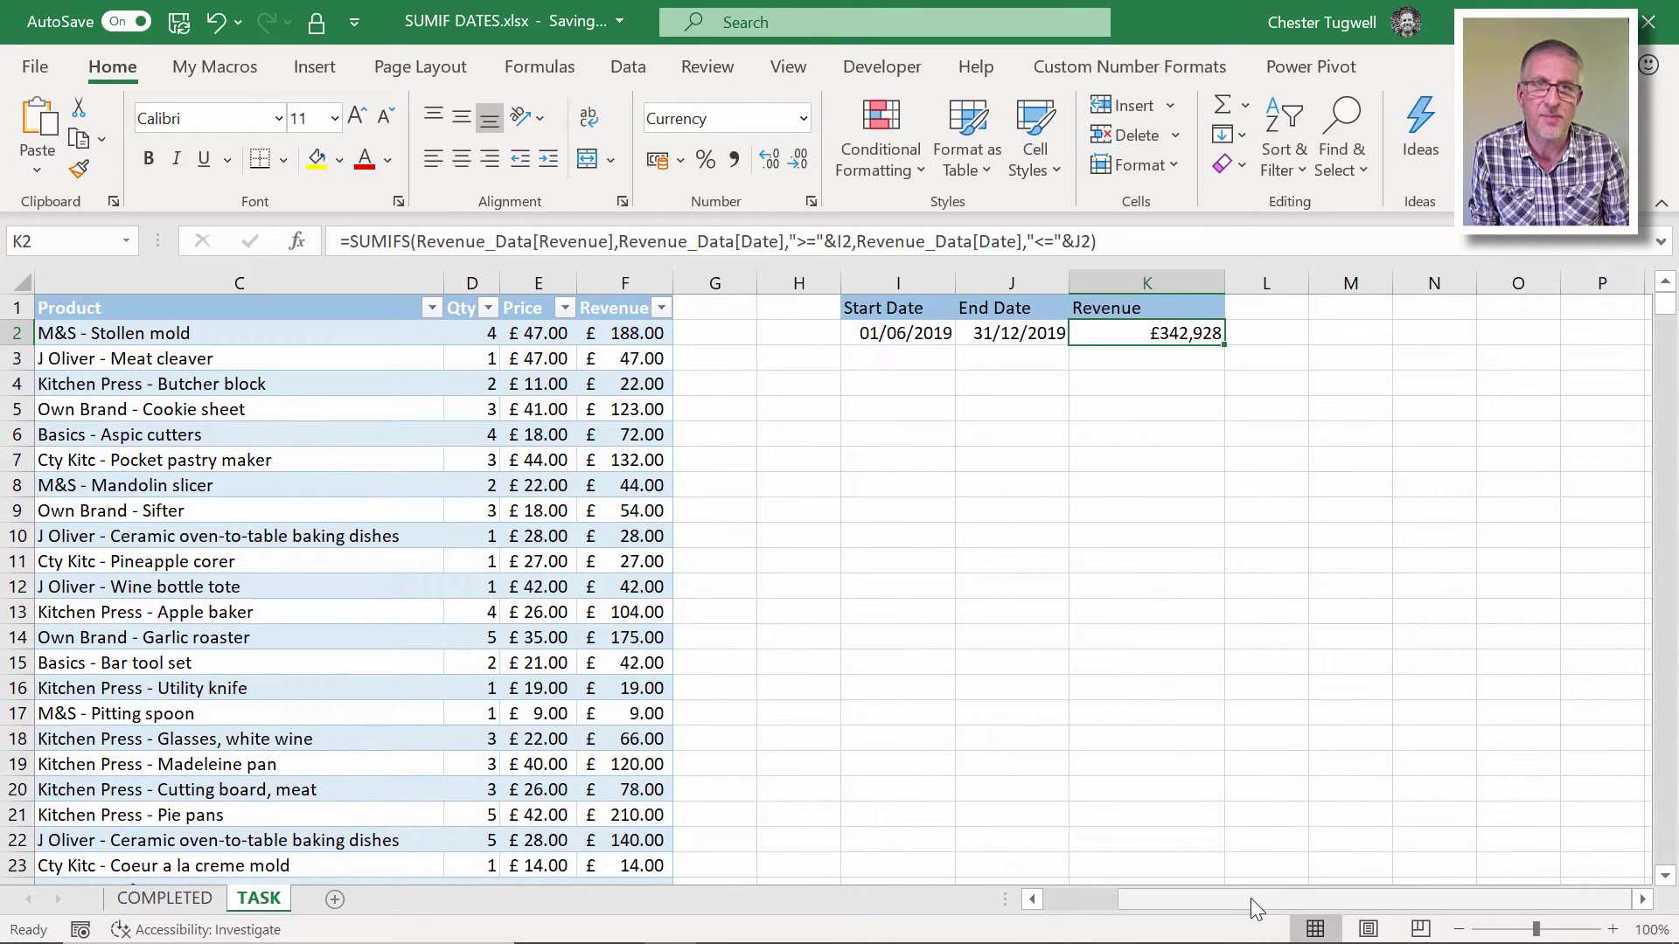
{"action": "left_click_drag", "start_coordinate": [1251, 899], "coordinate": [1162, 900]}
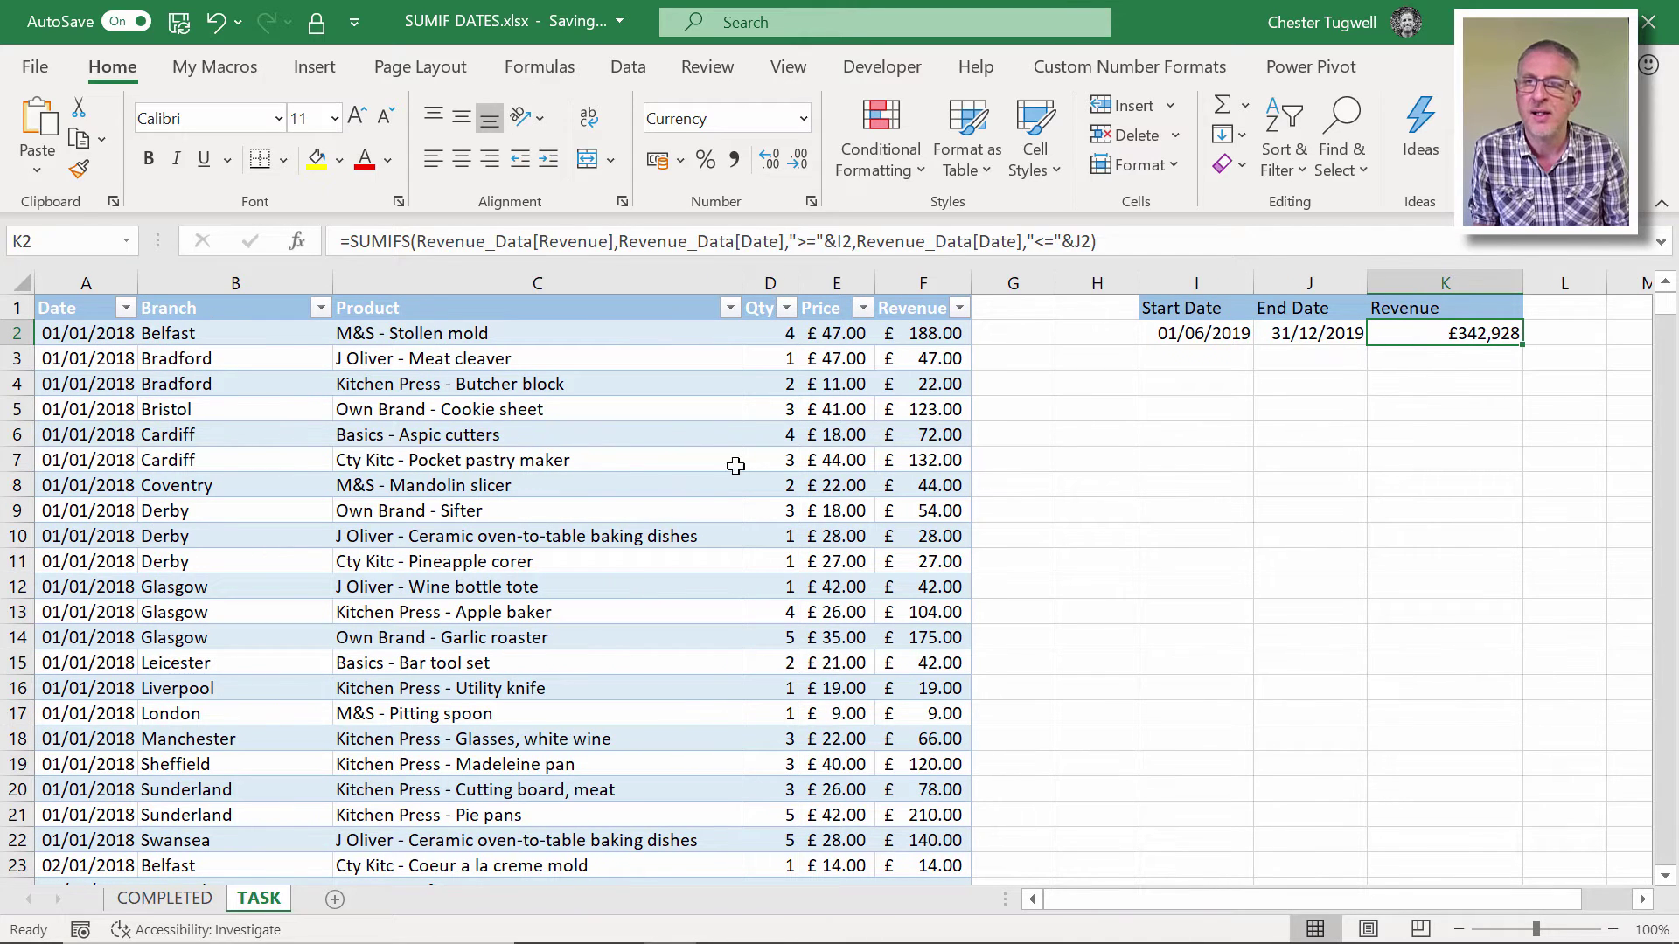
Add a Total row to Revenue_Data and autofit the Revenue column to show £1,537,985.00
{"action": "left_click", "coordinate": [457, 371]}
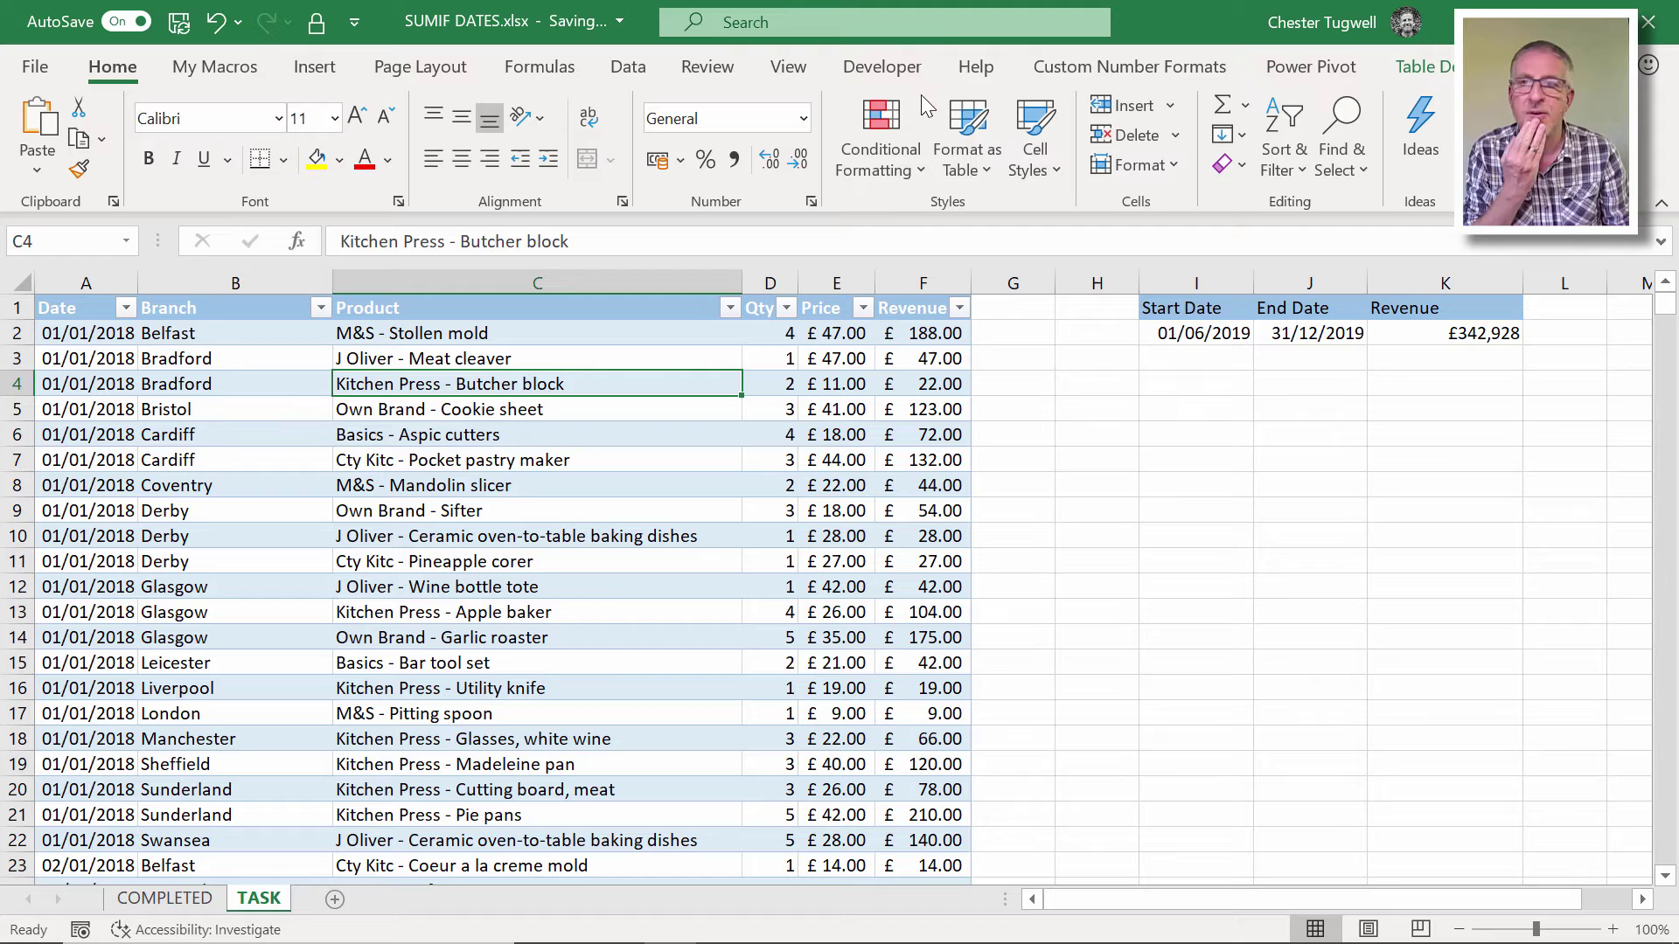
{"action": "left_click", "coordinate": [1422, 73]}
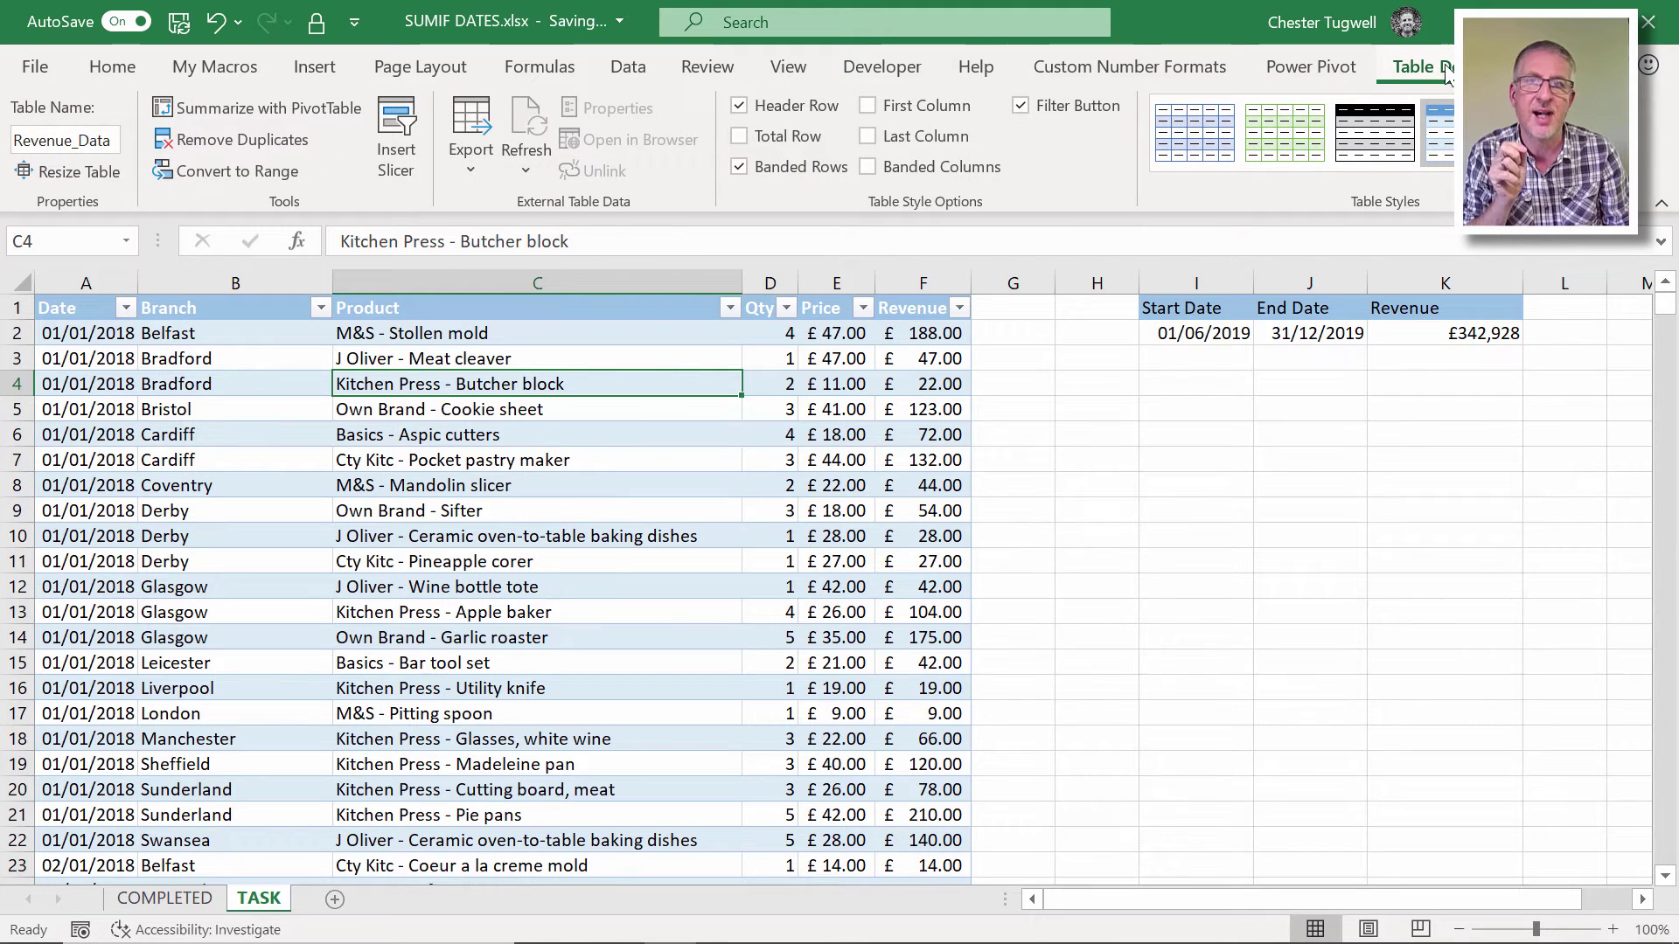
{"action": "left_click", "coordinate": [743, 139]}
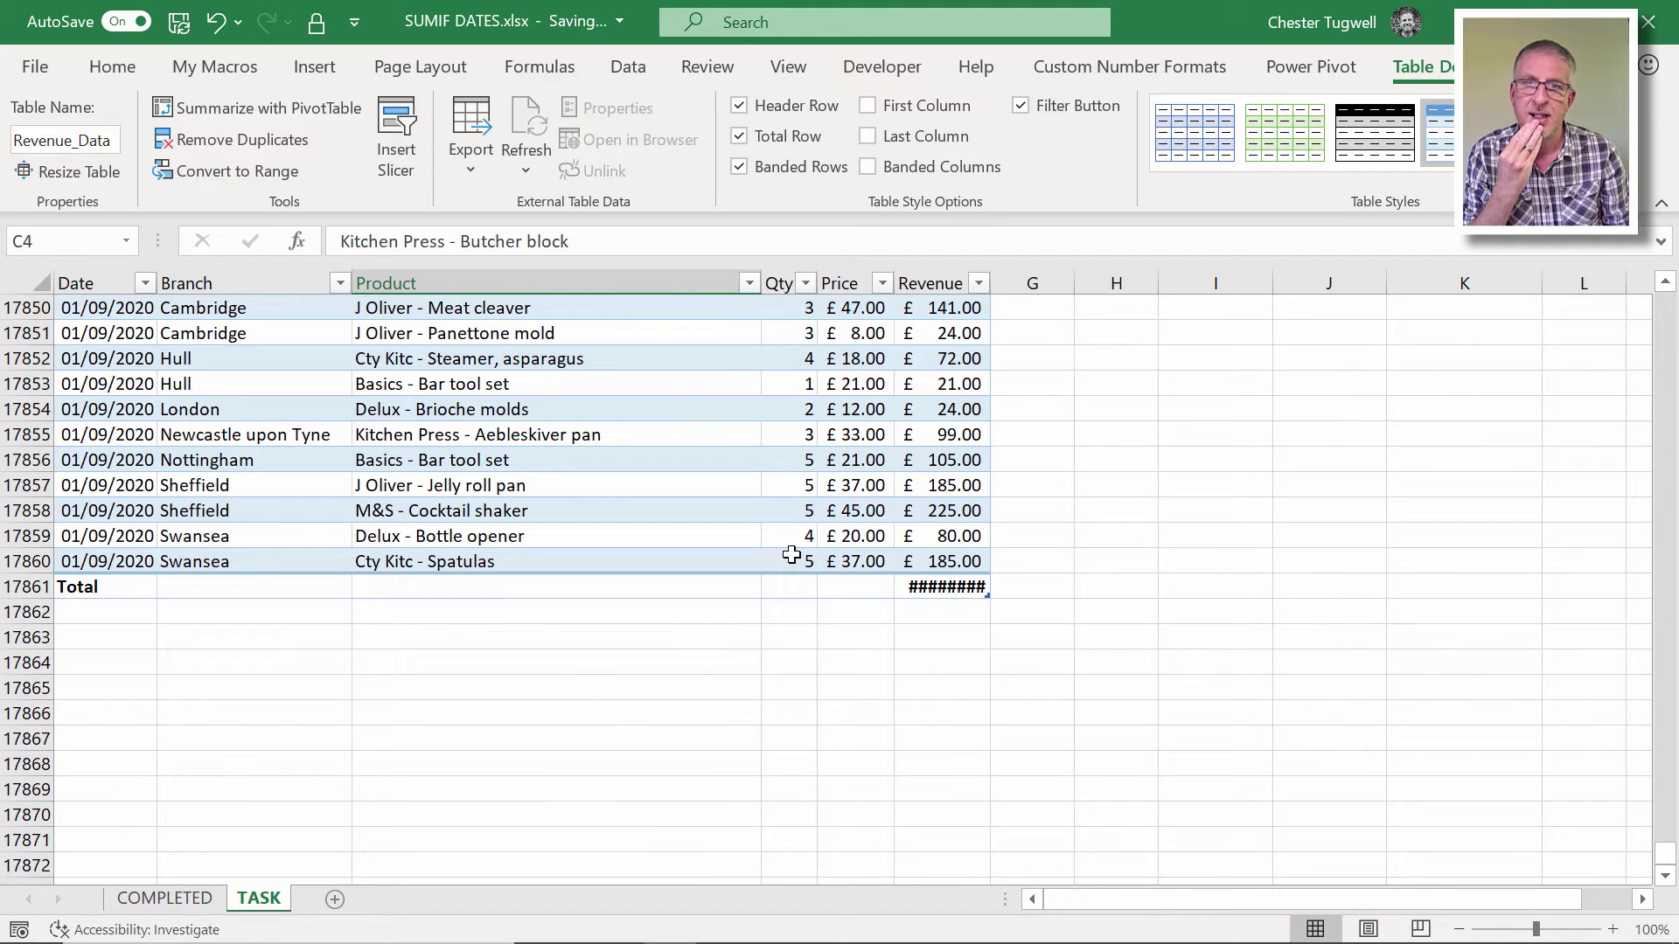
{"action": "double_click", "coordinate": [991, 283]}
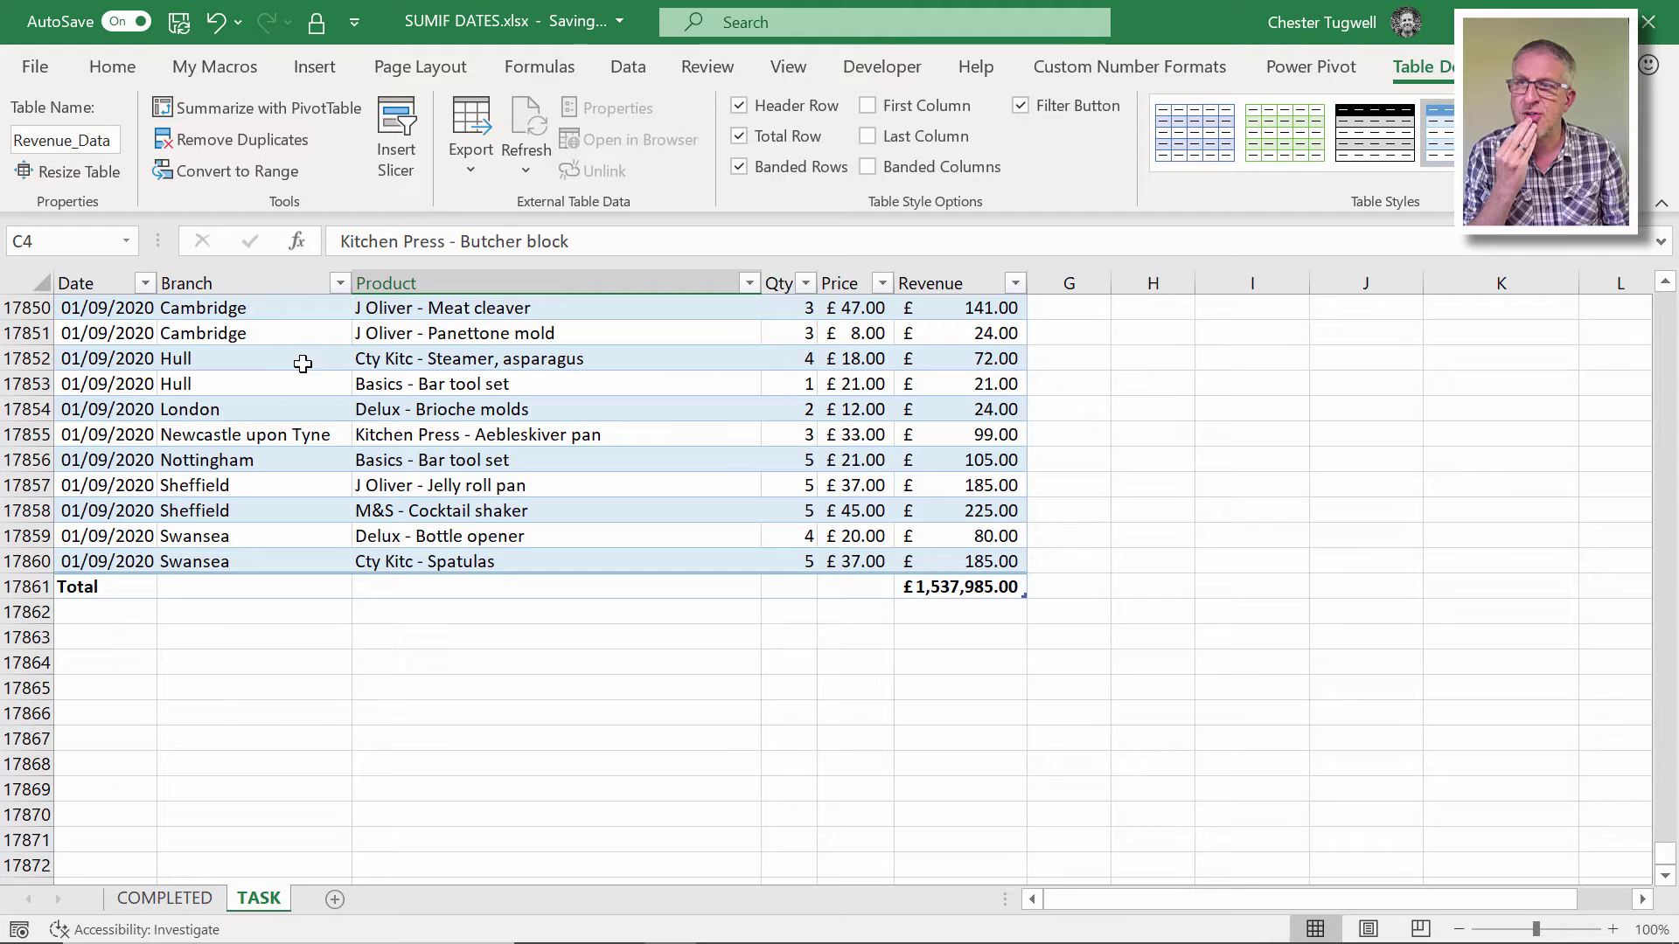
Check a Date filter Between 01/06/2019 and 31/12/2019, then clear it
{"action": "left_click", "coordinate": [146, 286]}
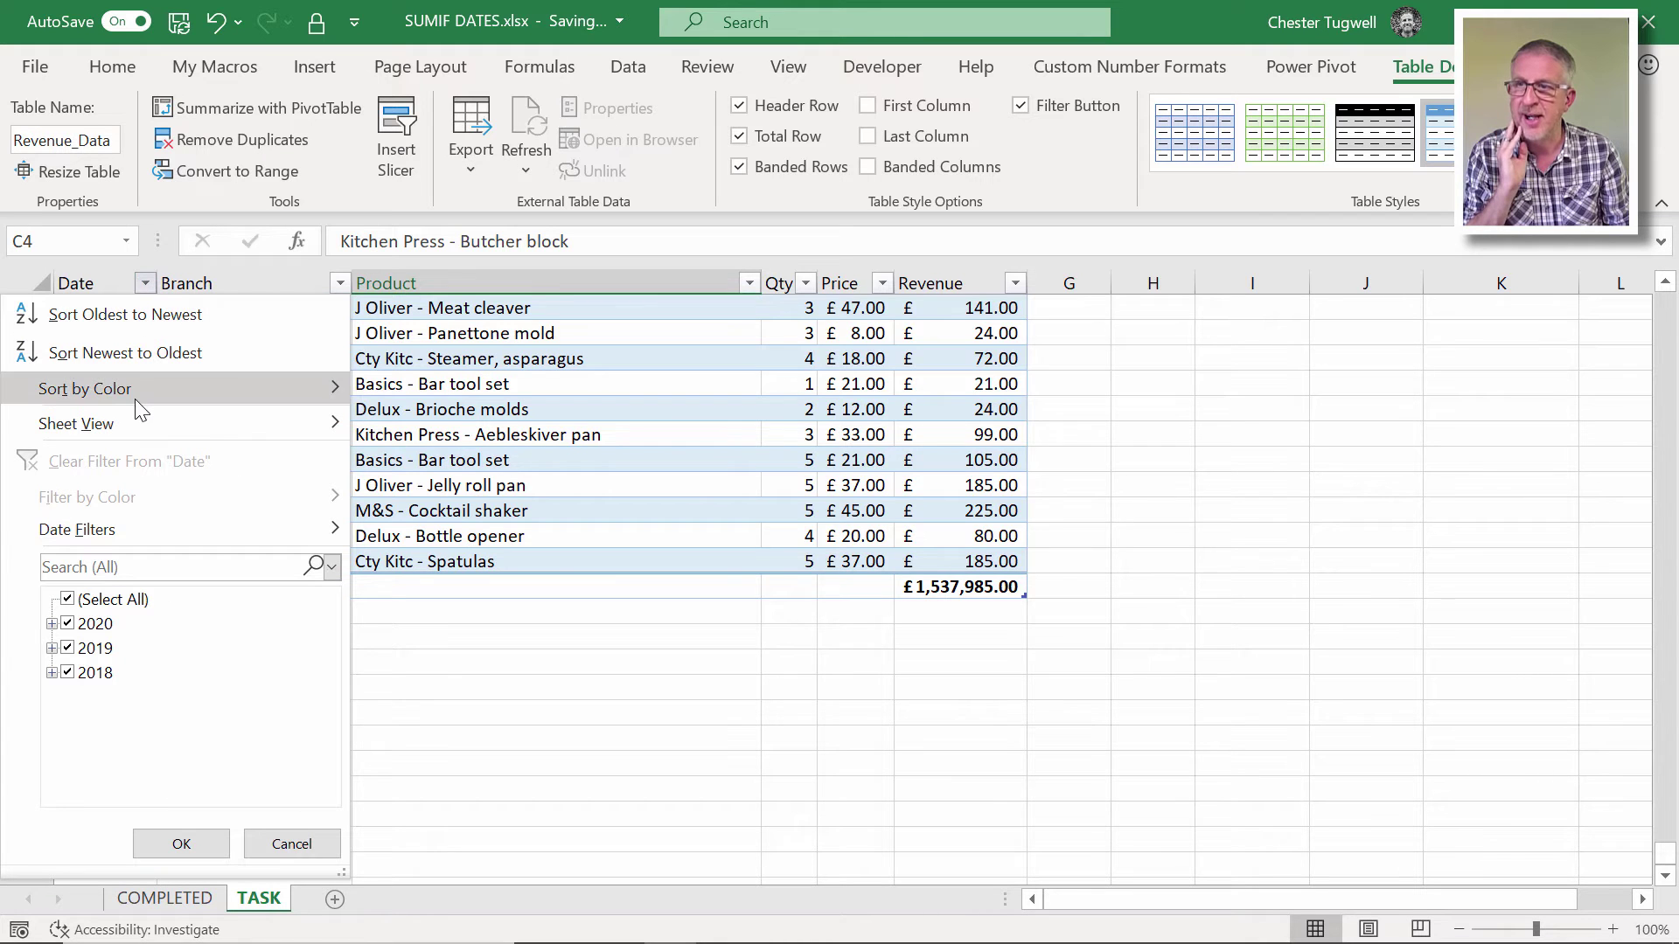
{"action": "mouse_move", "coordinate": [146, 529]}
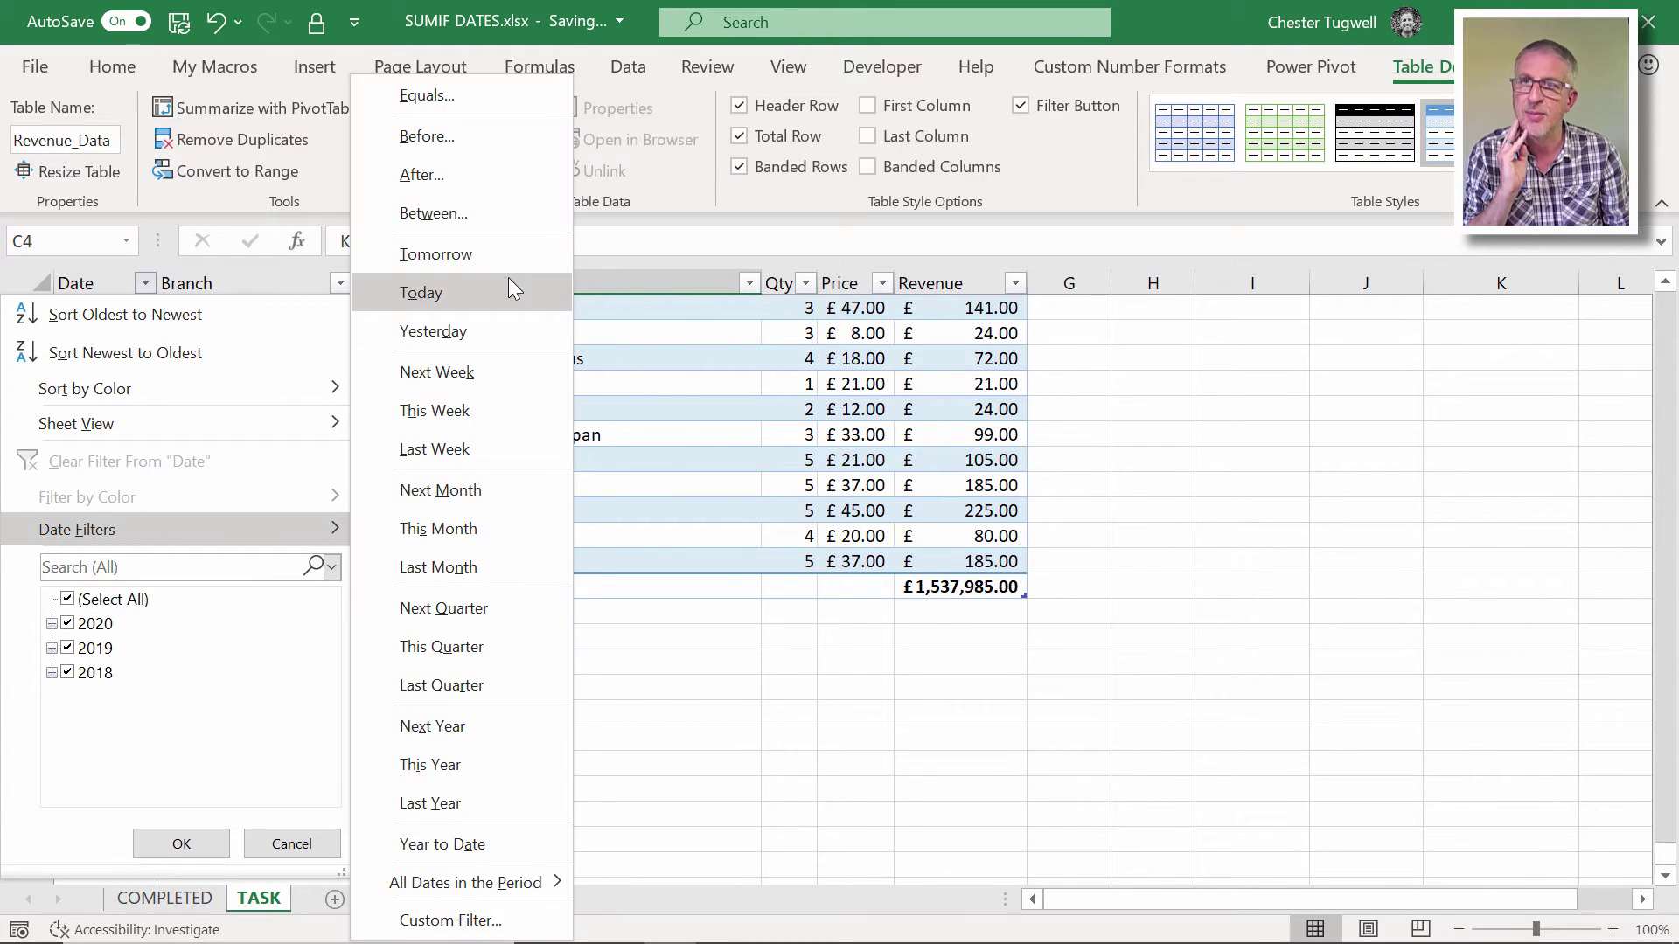
{"action": "left_click", "coordinate": [459, 214]}
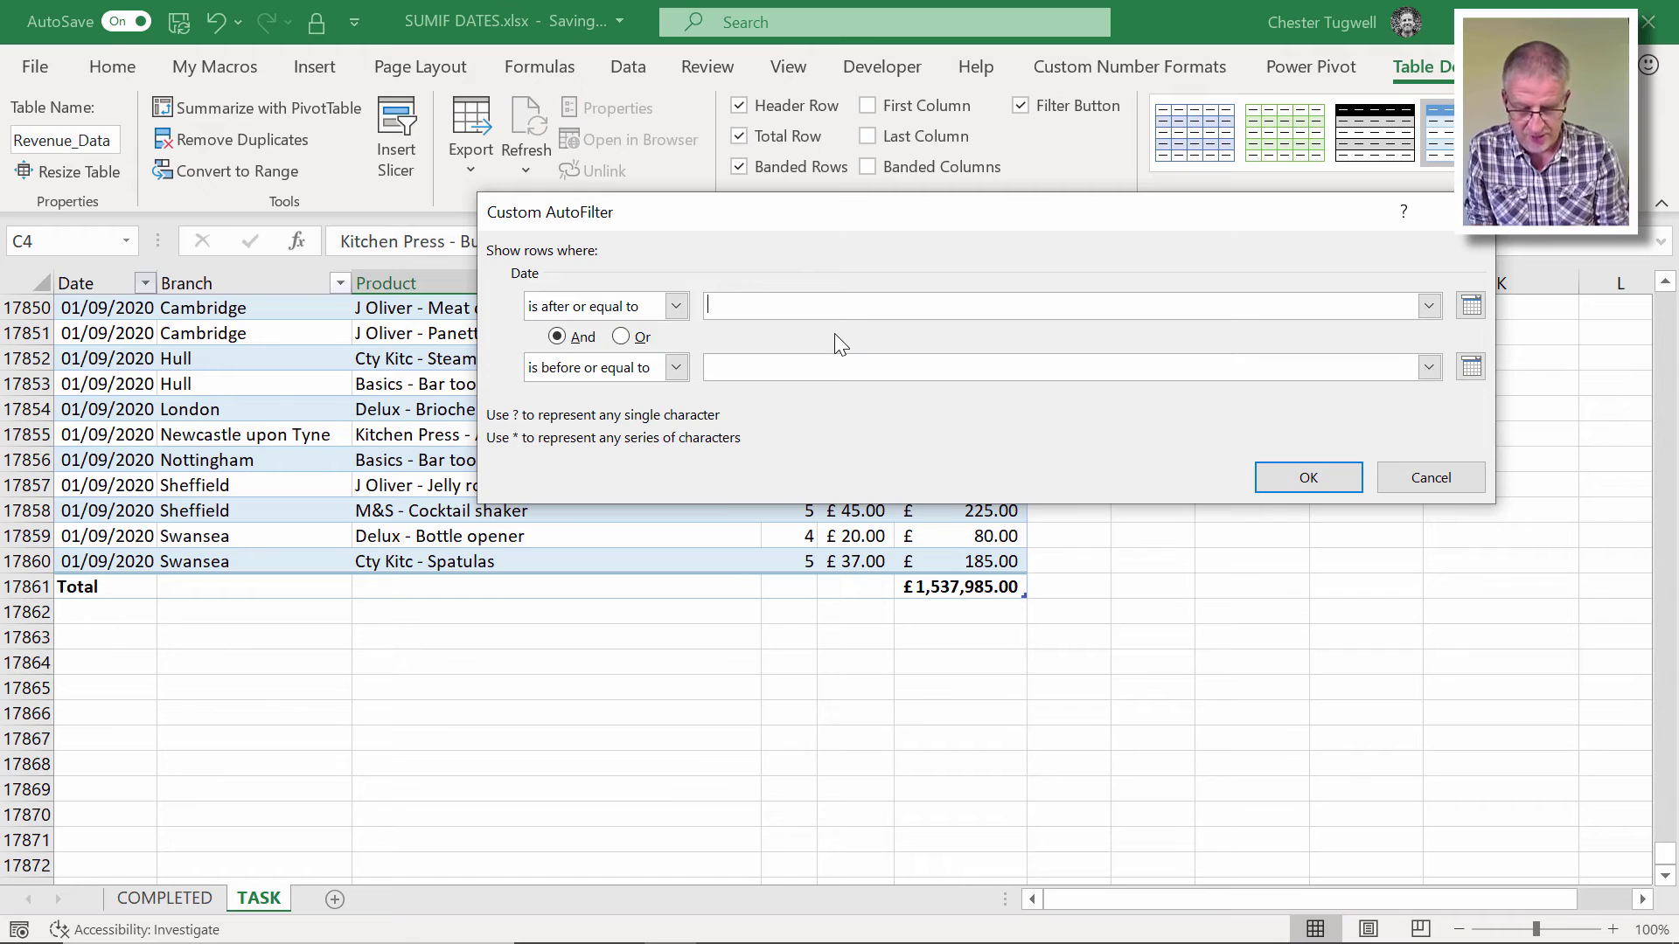
{"action": "type", "text": "01/06"}
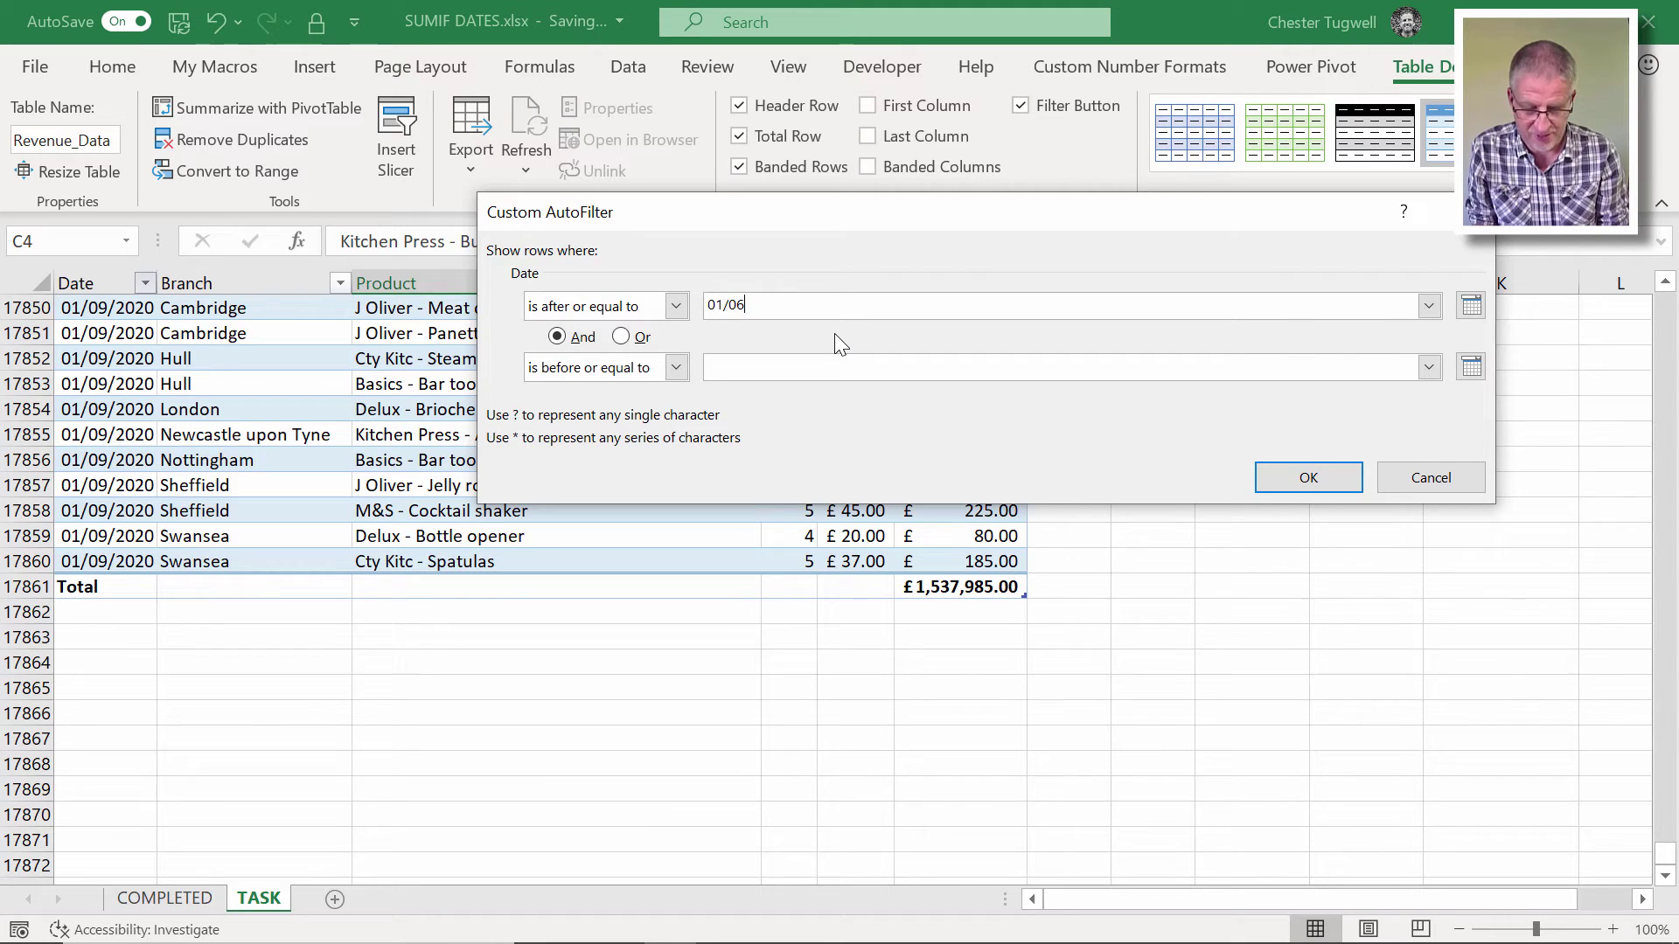
{"action": "type", "text": "/2019"}
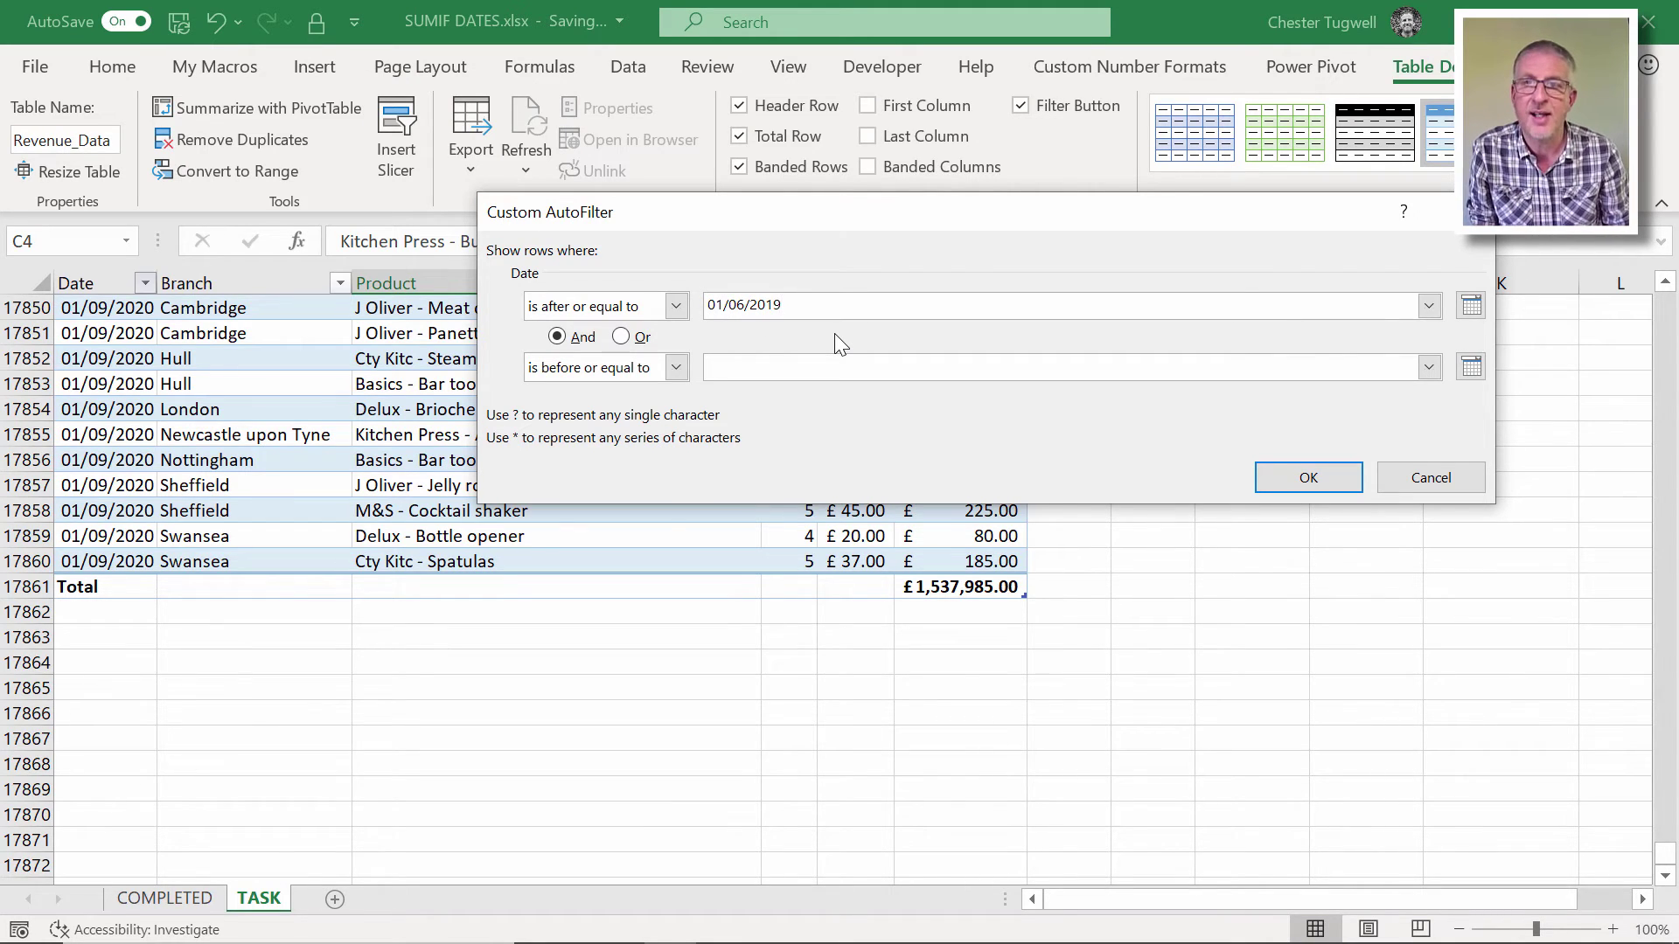
{"action": "left_click", "coordinate": [751, 377]}
{"action": "type", "text": "31/12/201"}
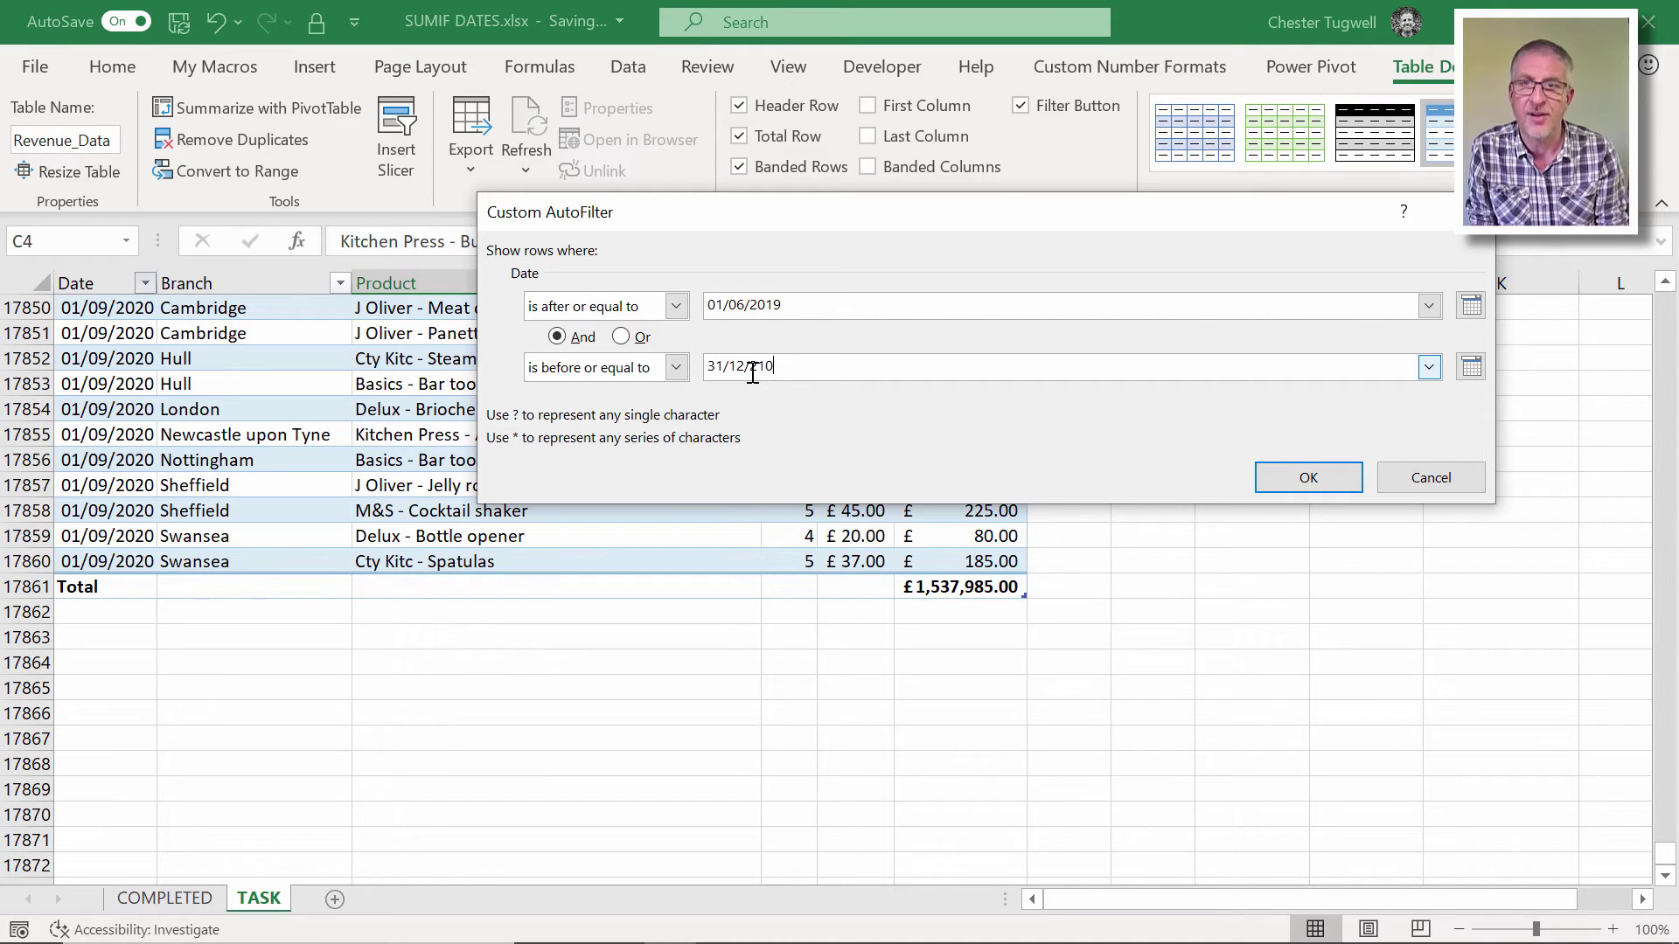
{"action": "type", "text": "9"}
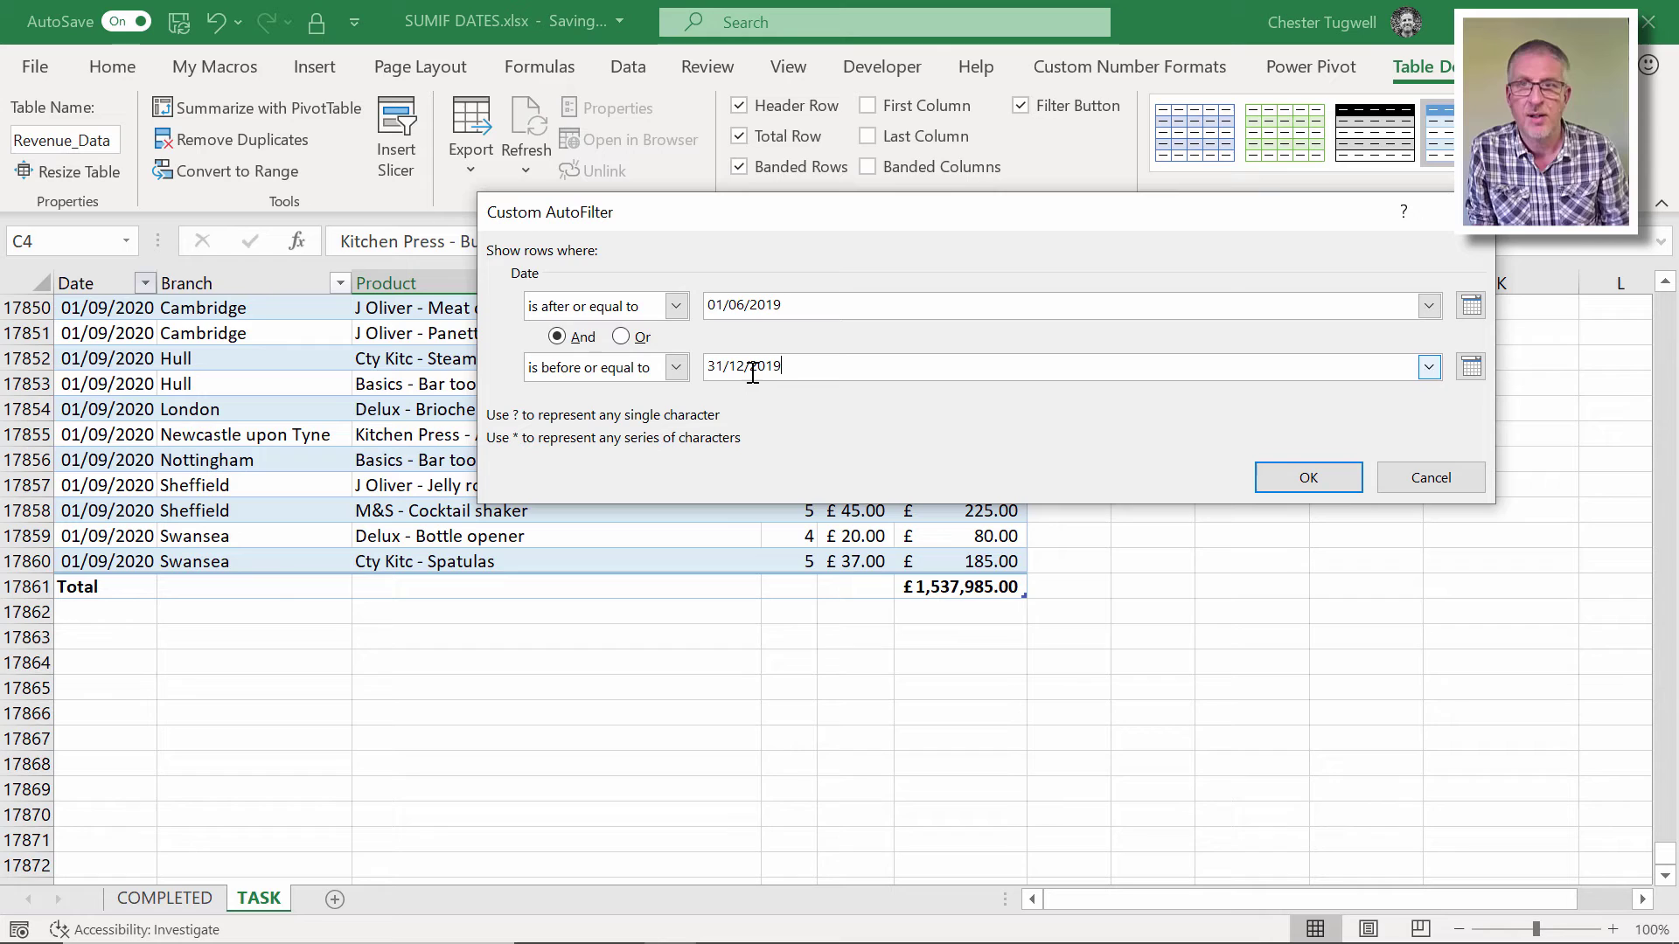
{"action": "left_click", "coordinate": [1289, 486]}
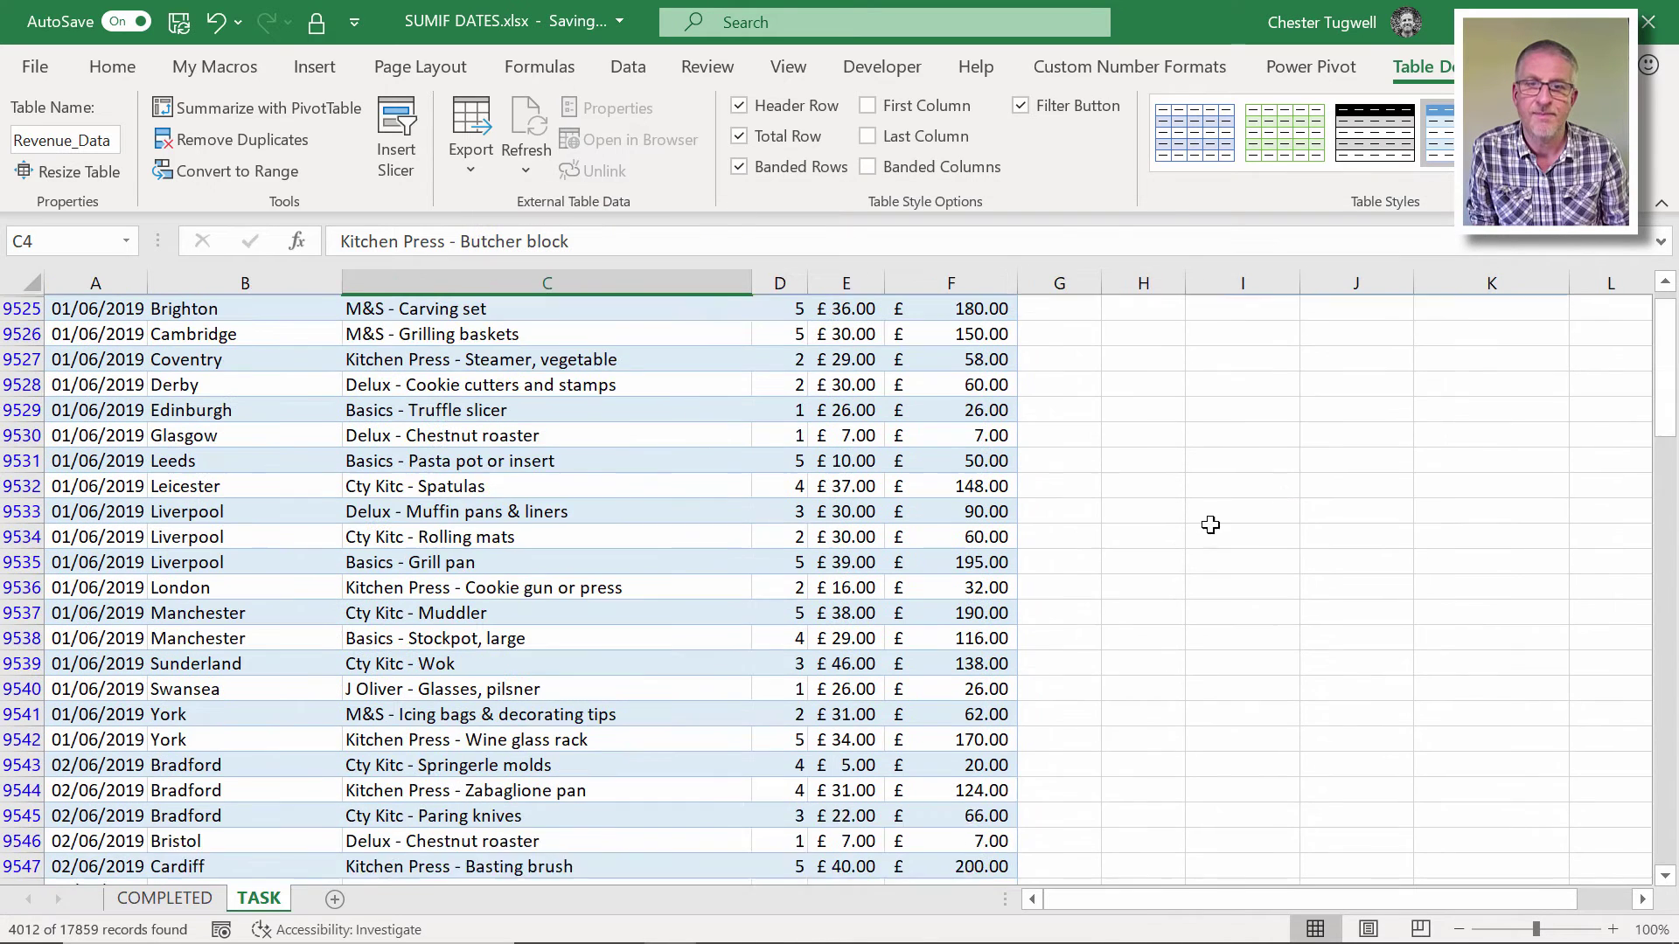
{"action": "left_click_drag", "start_coordinate": [1677, 398], "coordinate": [1666, 323]}
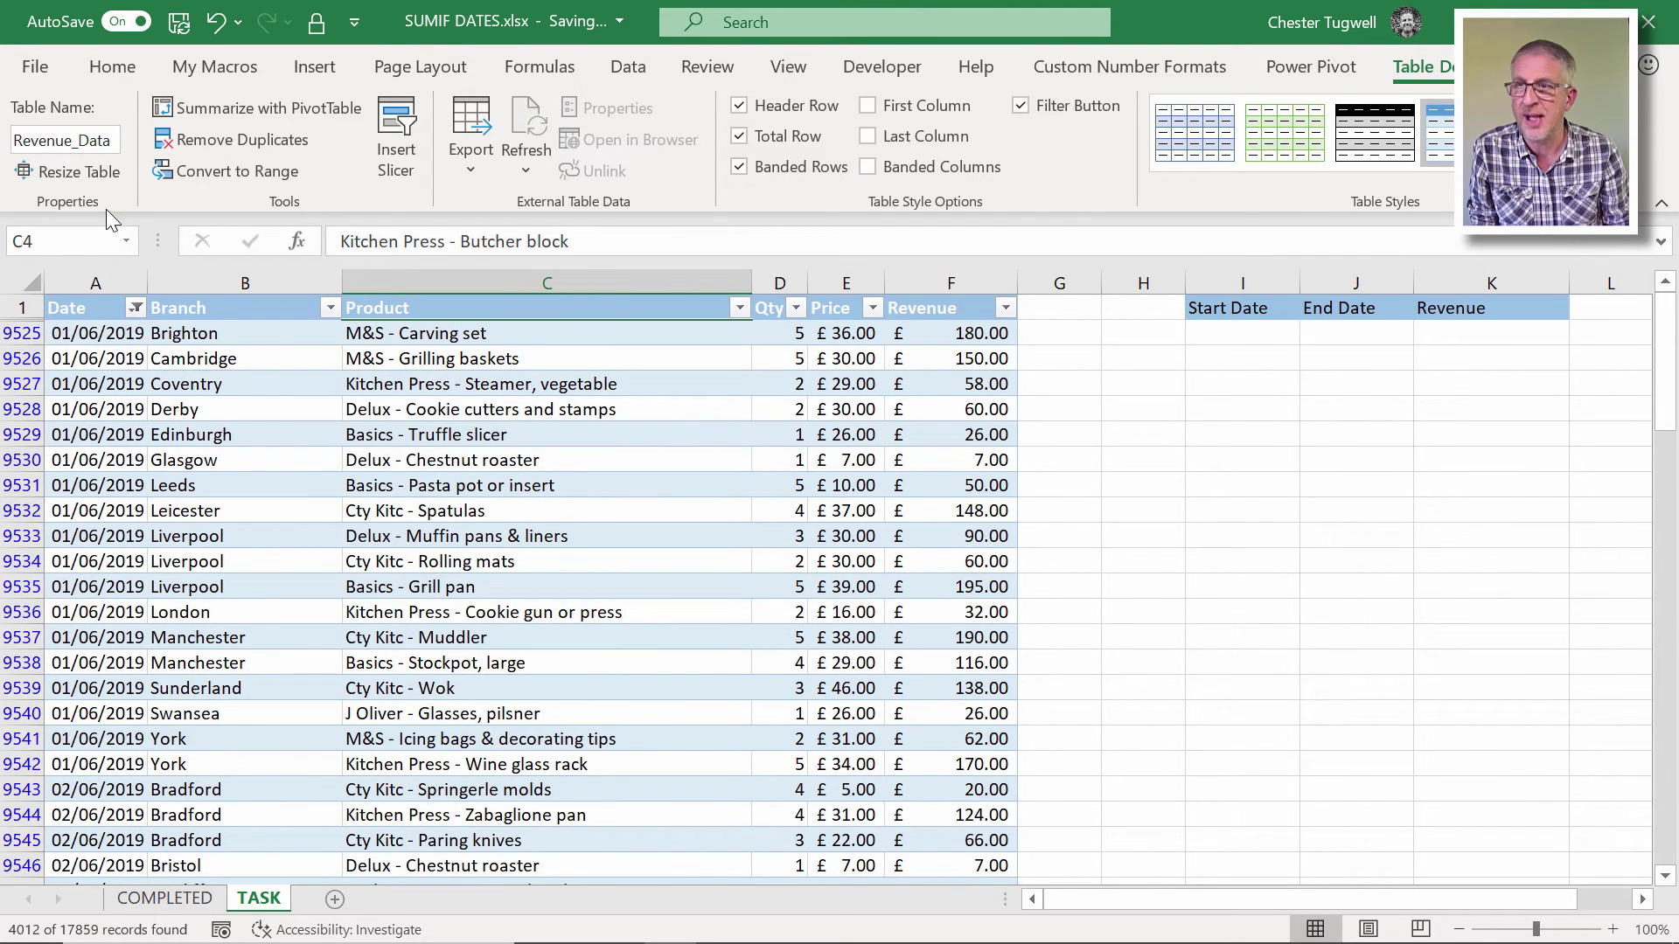
{"action": "left_click", "coordinate": [135, 310]}
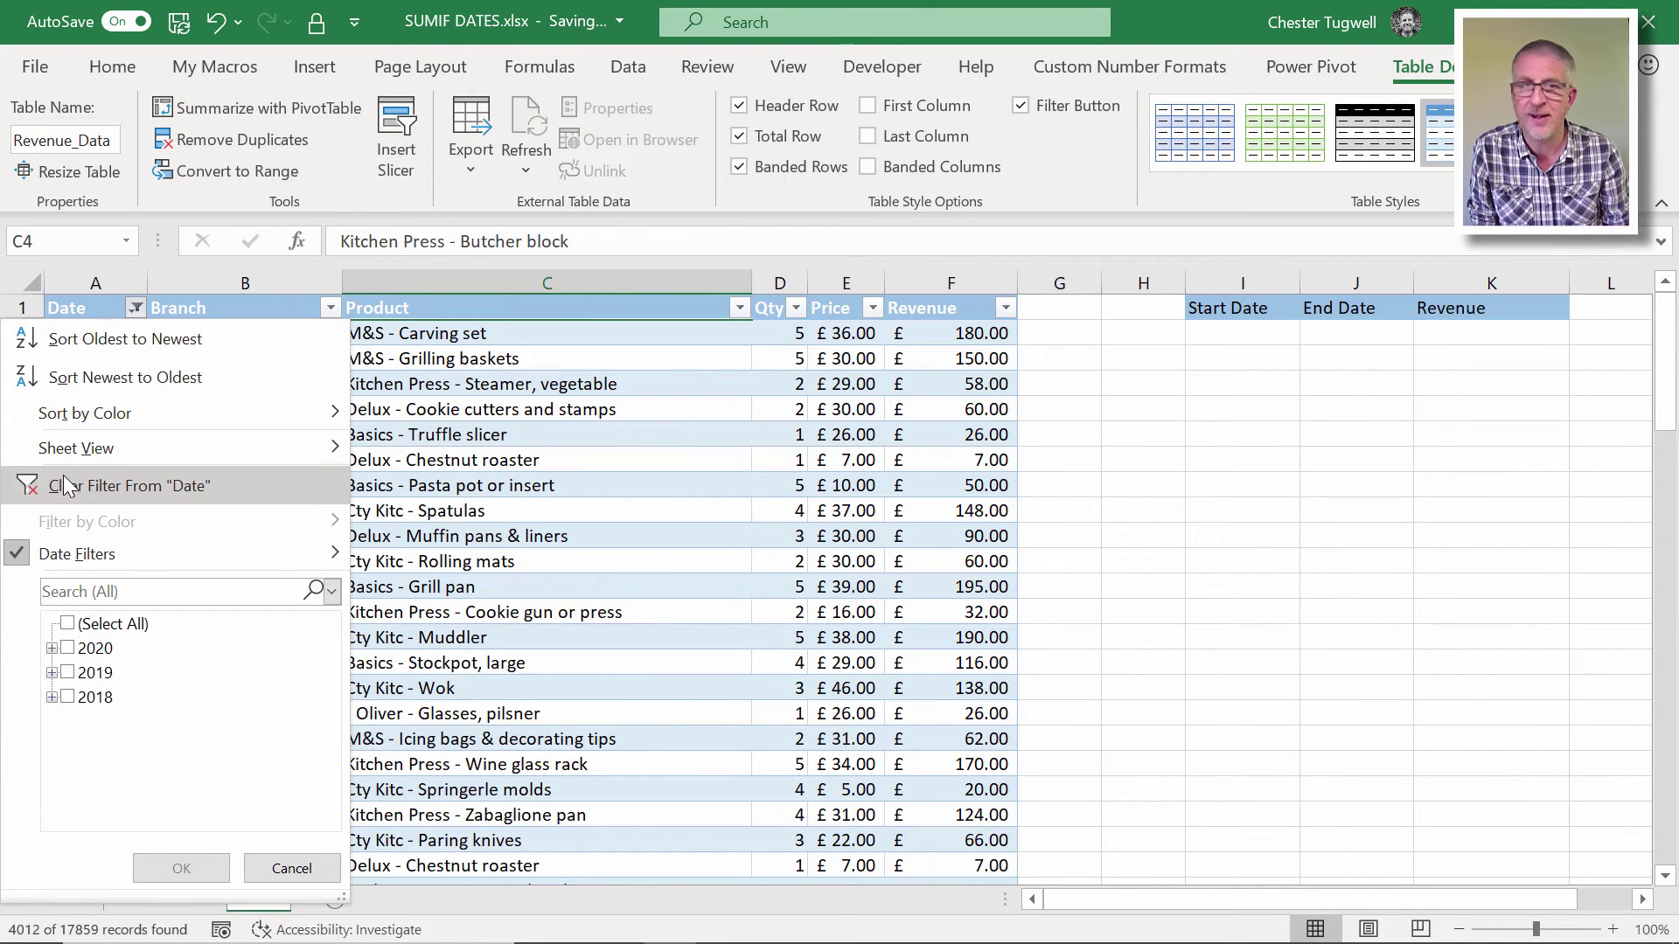
{"action": "left_click", "coordinate": [111, 485]}
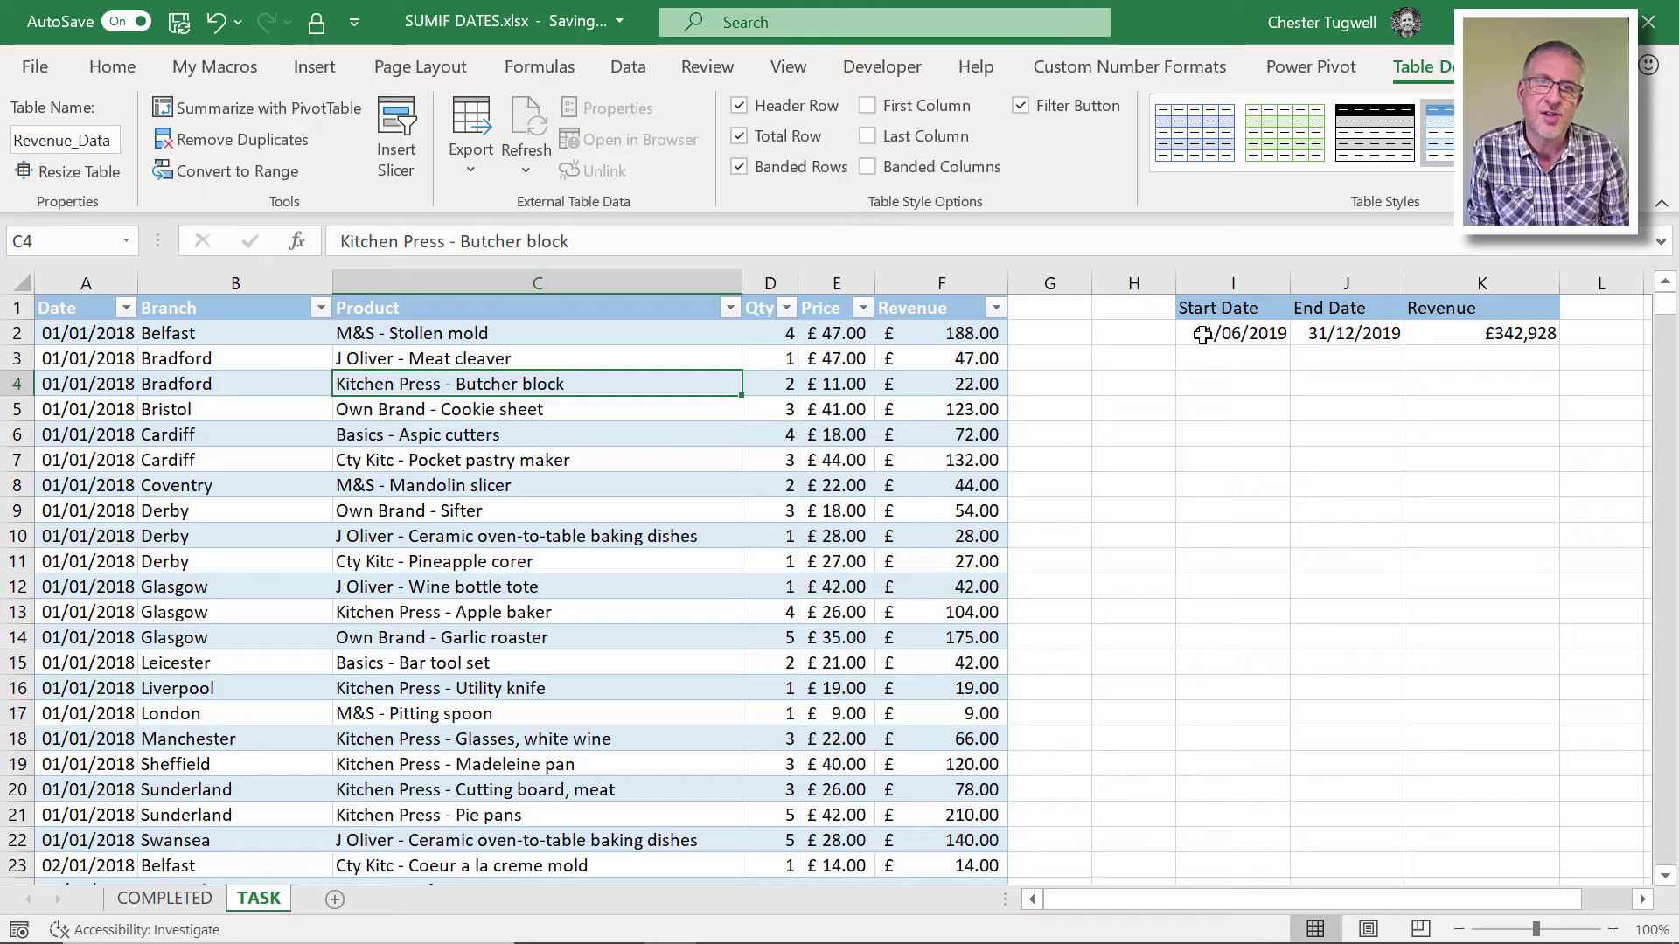
Enter start date 01/06/2019 in I3 and =EOMONTH(I3,1) in J3
{"action": "left_click", "coordinate": [1216, 362]}
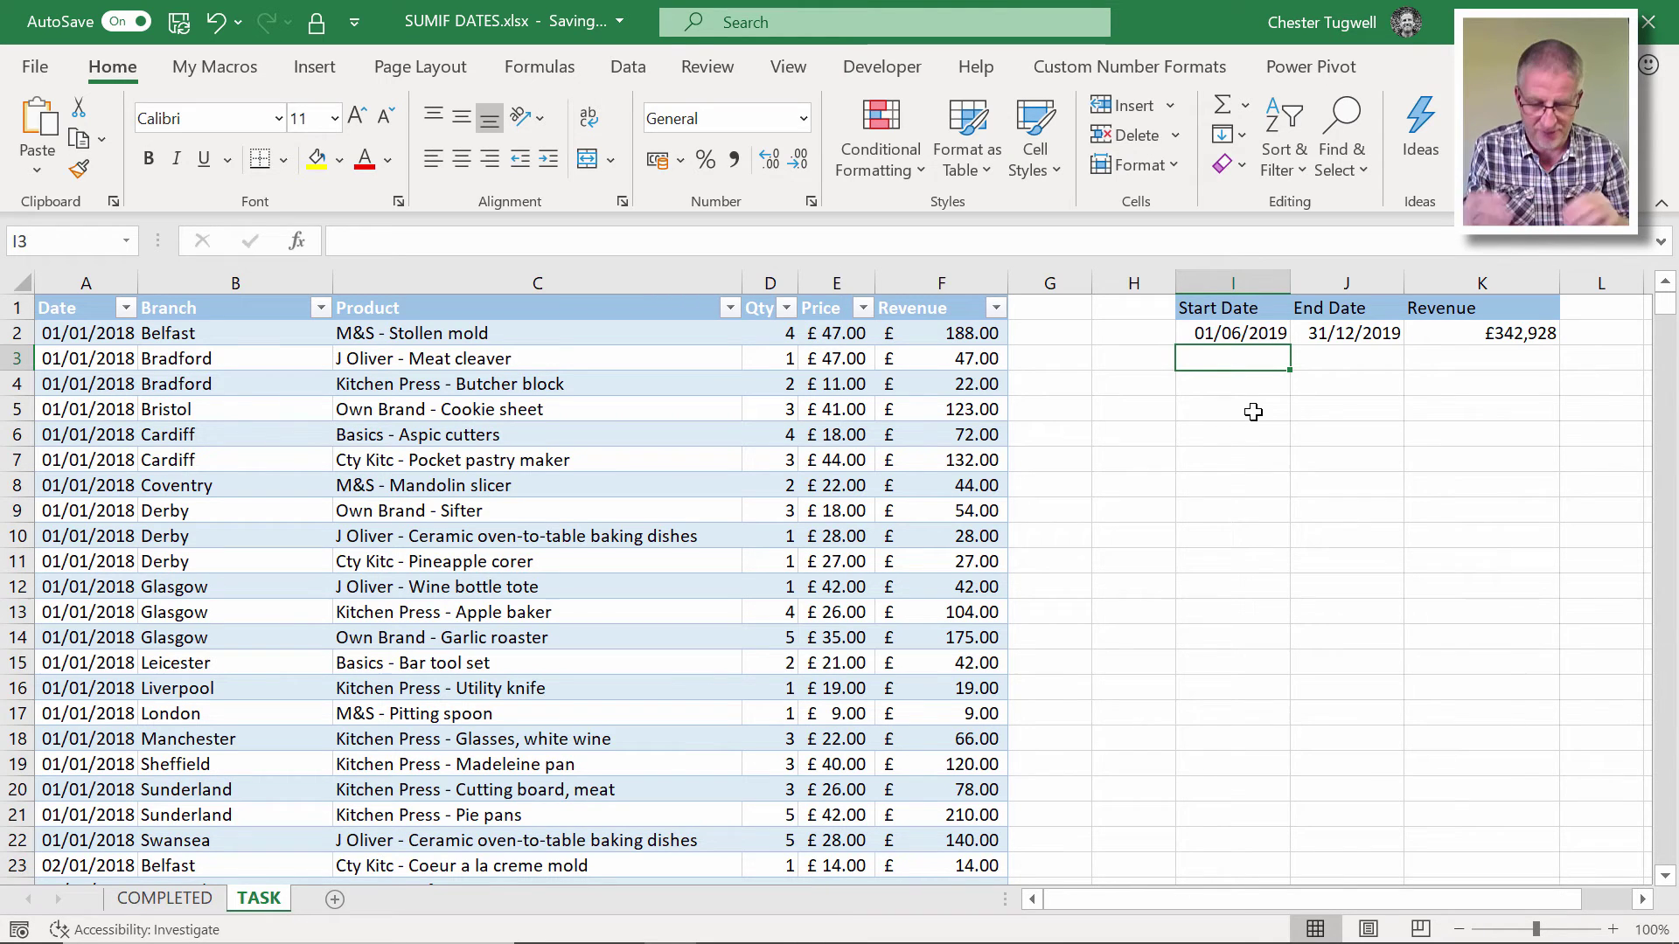
{"action": "type", "text": "01"}
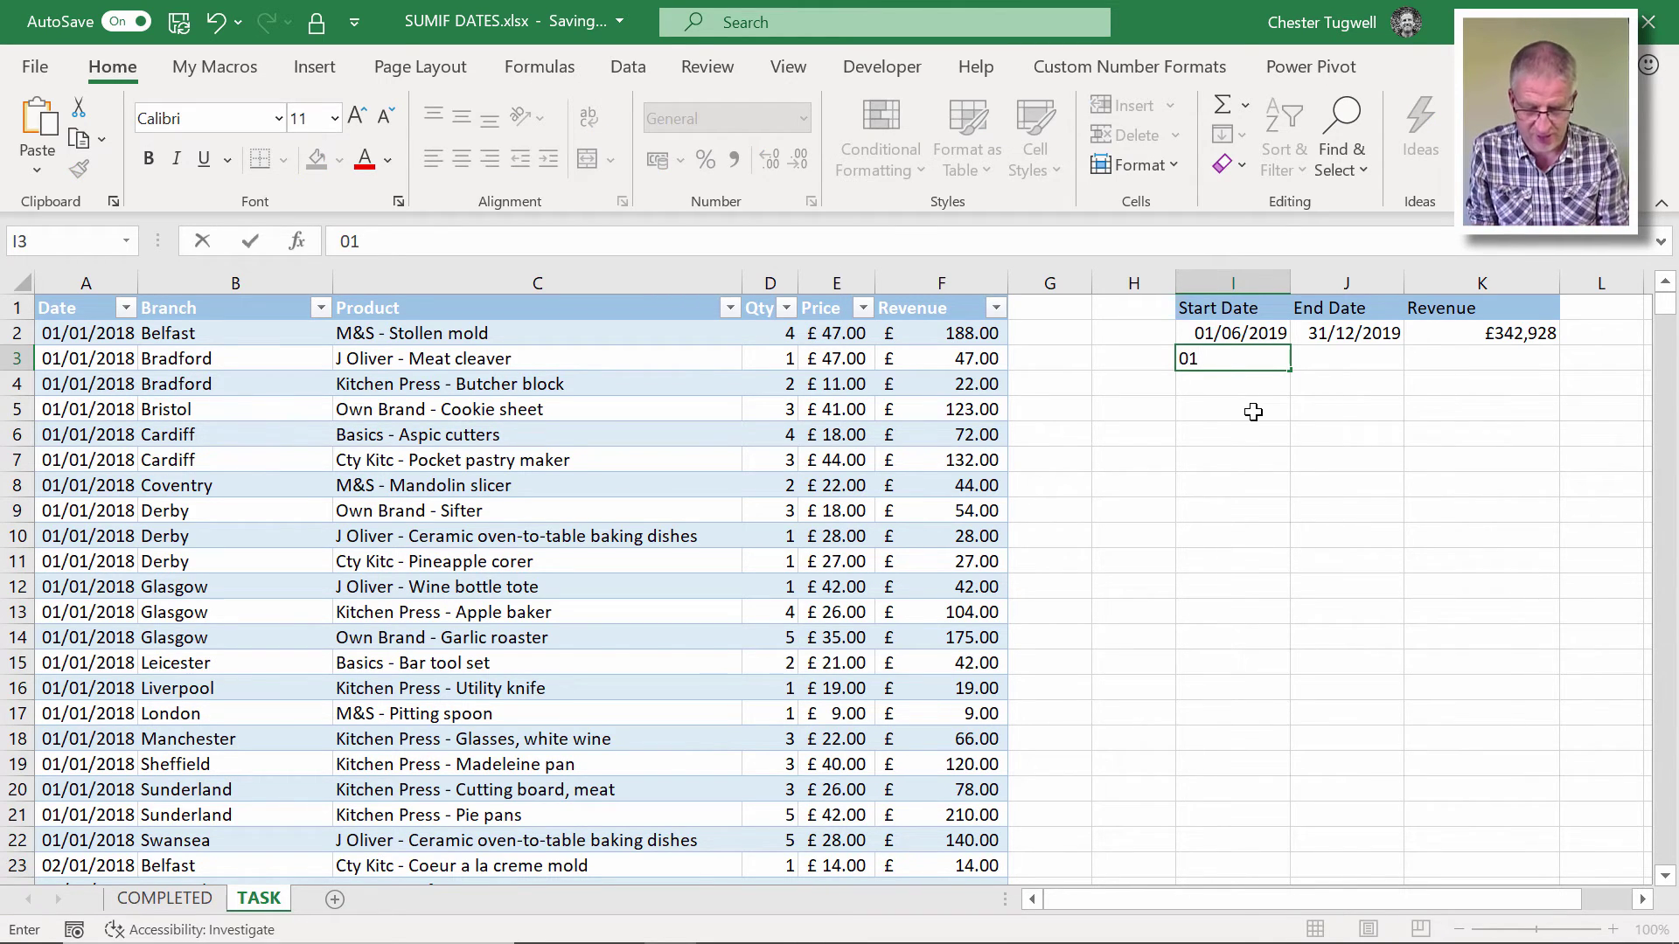
{"action": "type", "text": "/06/2019"}
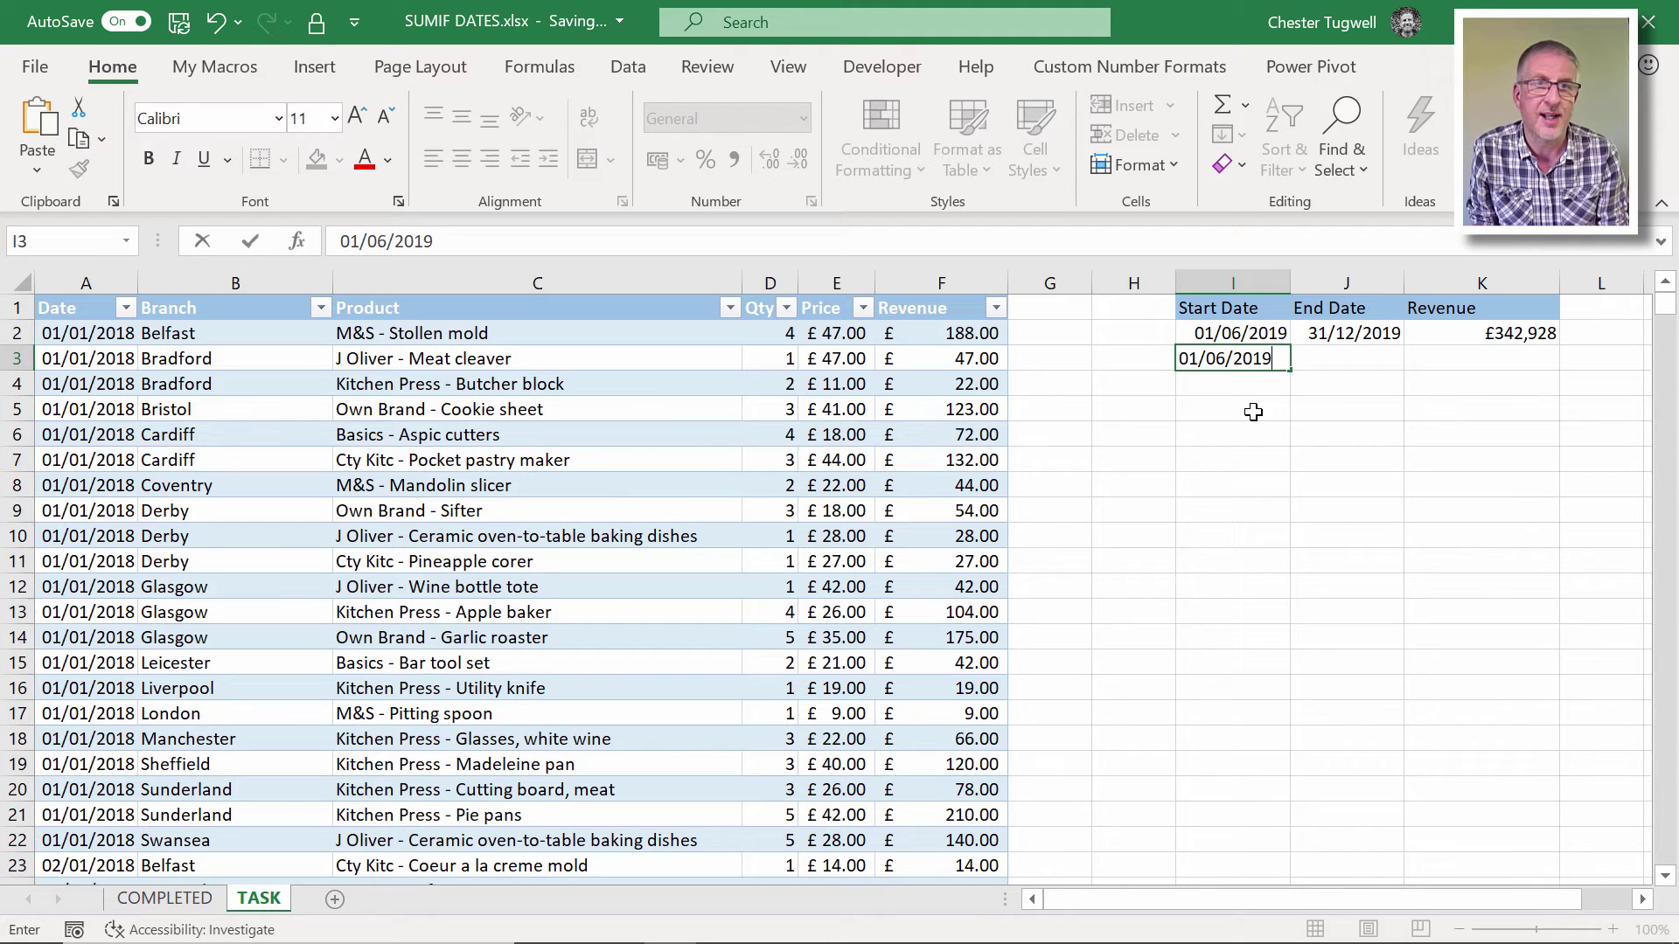
{"action": "key", "text": "Tab"}
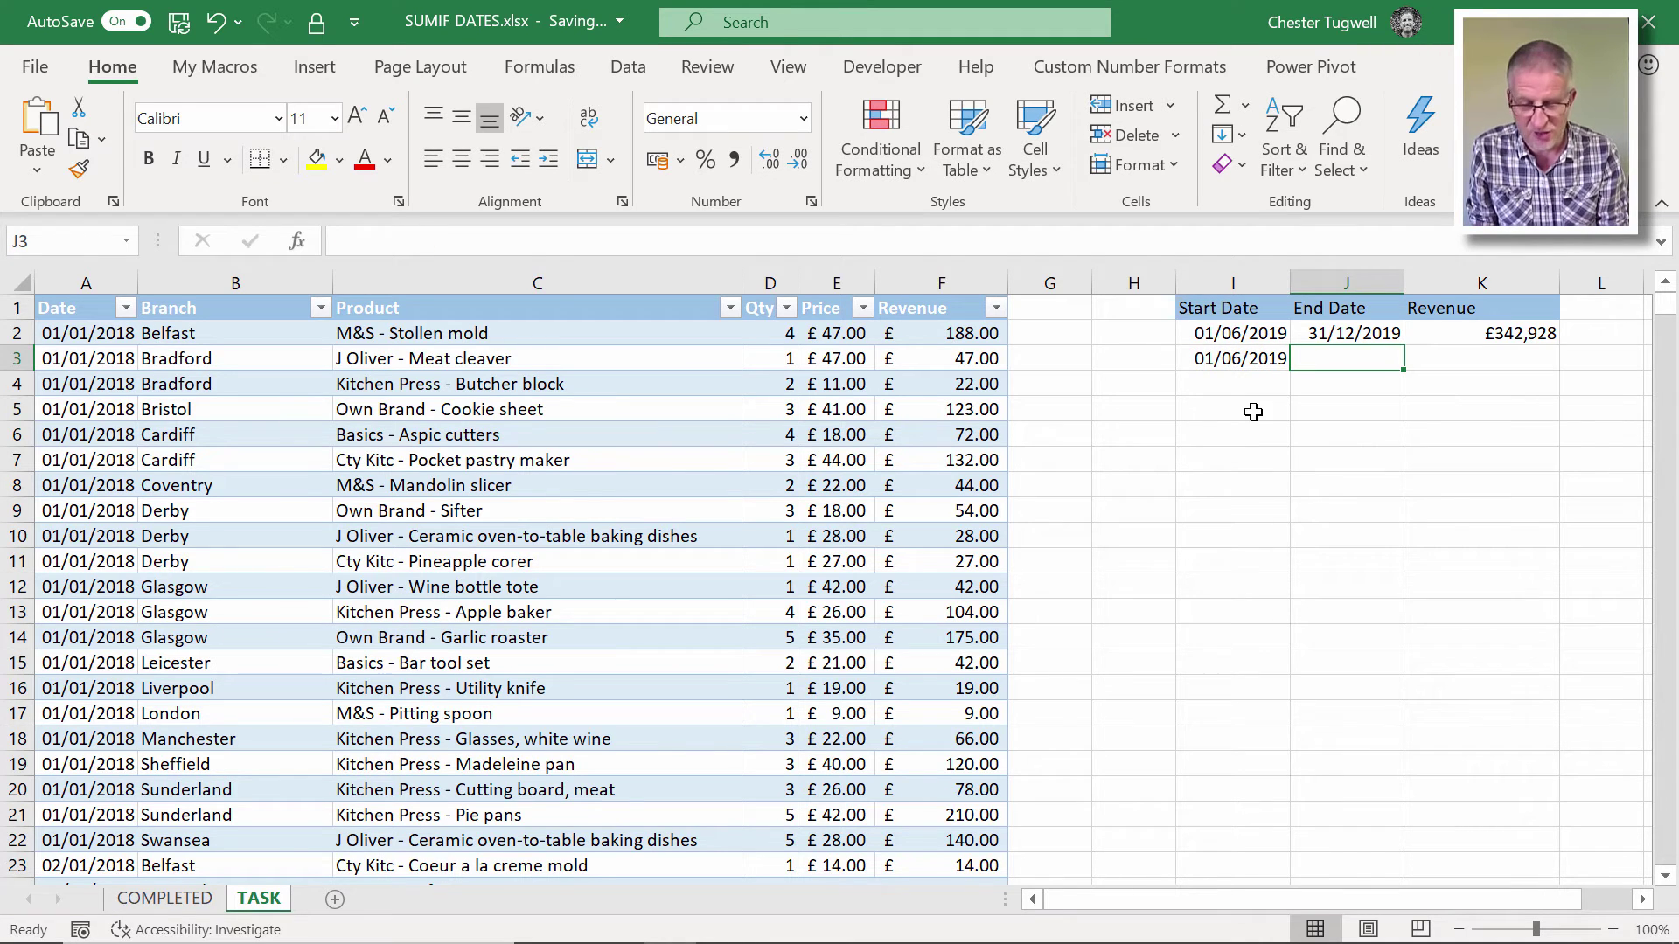
{"action": "type", "text": "30"}
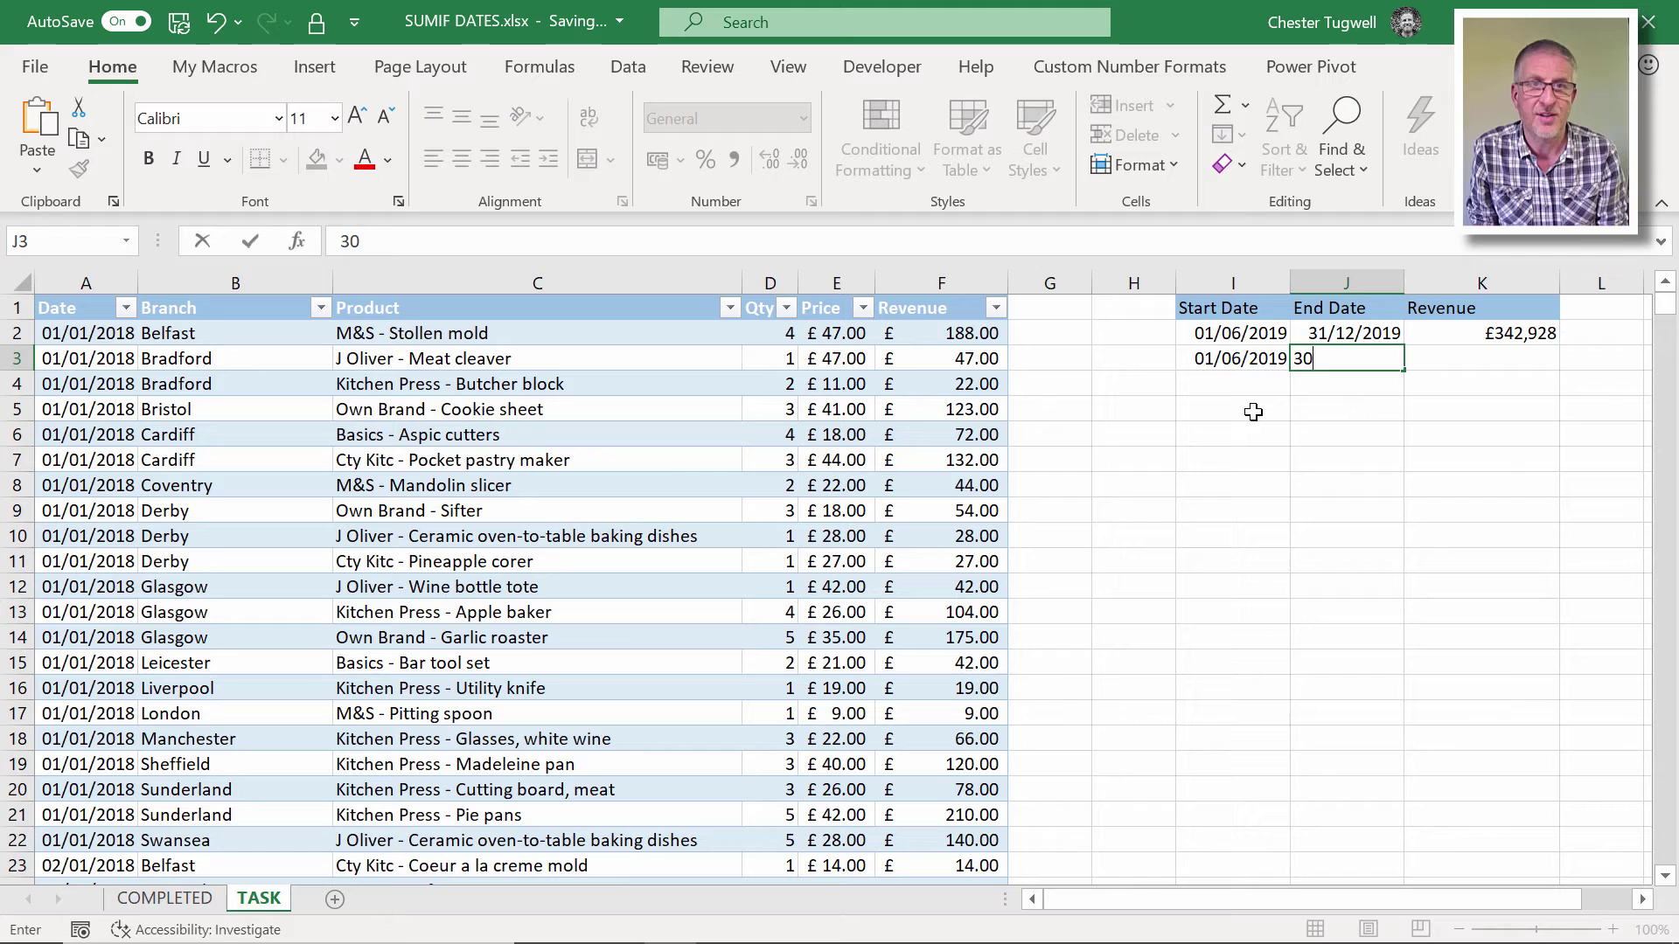
{"action": "key", "text": "BackSpace"}
{"action": "key", "text": "BackSpace"}
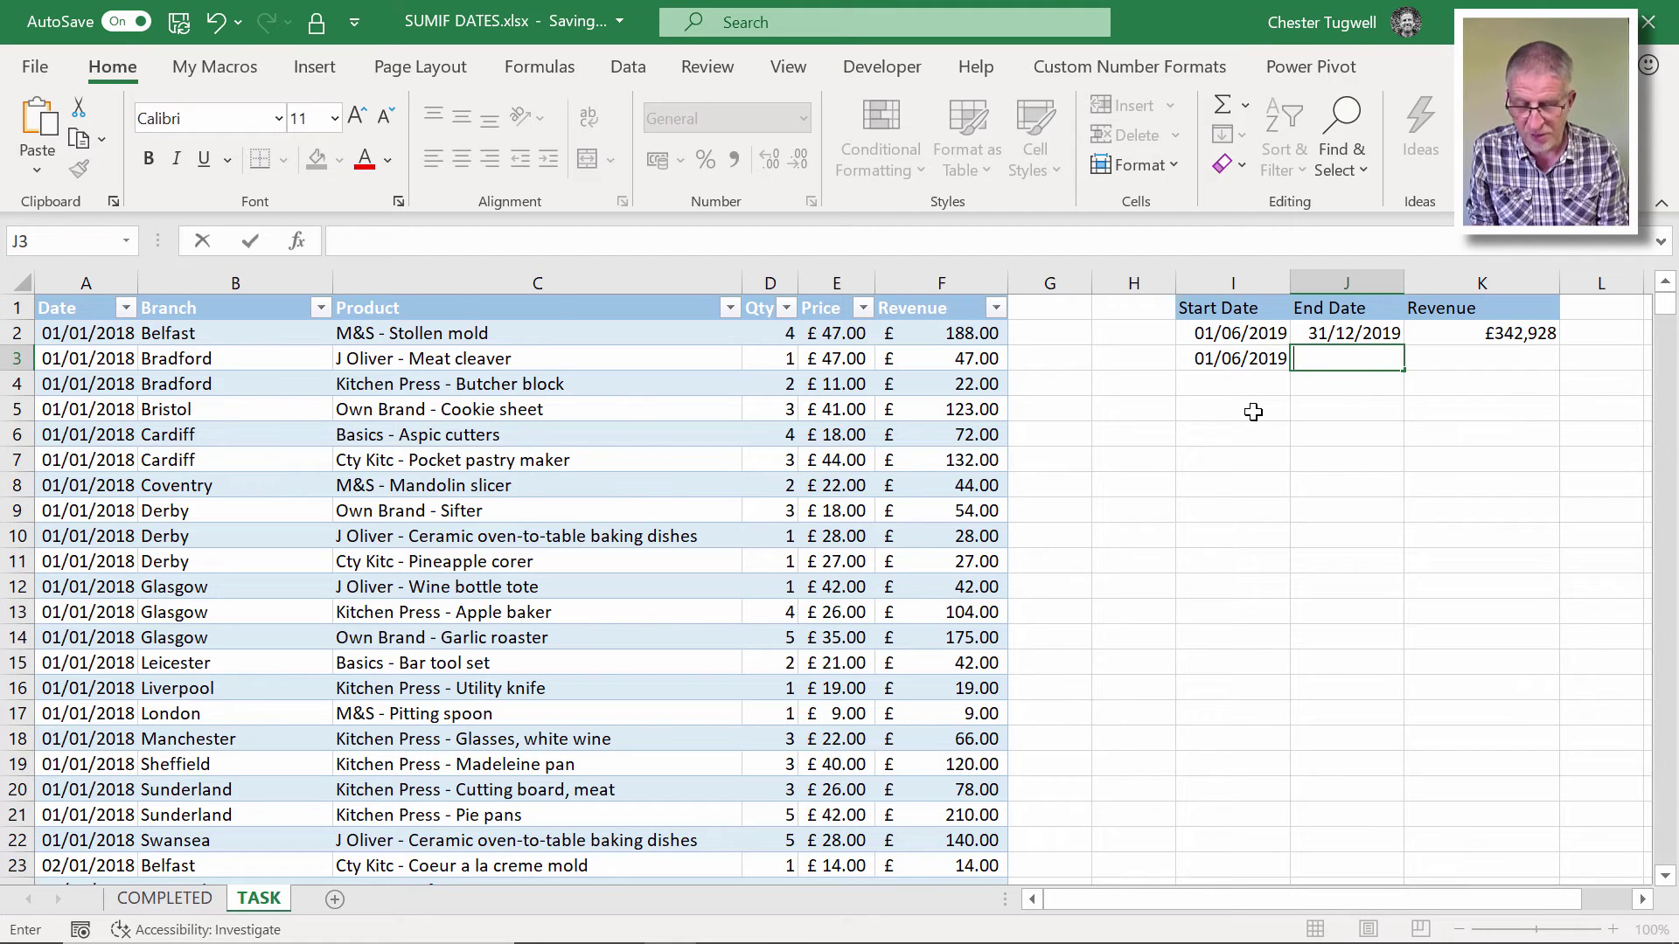
{"action": "type", "text": "=e"}
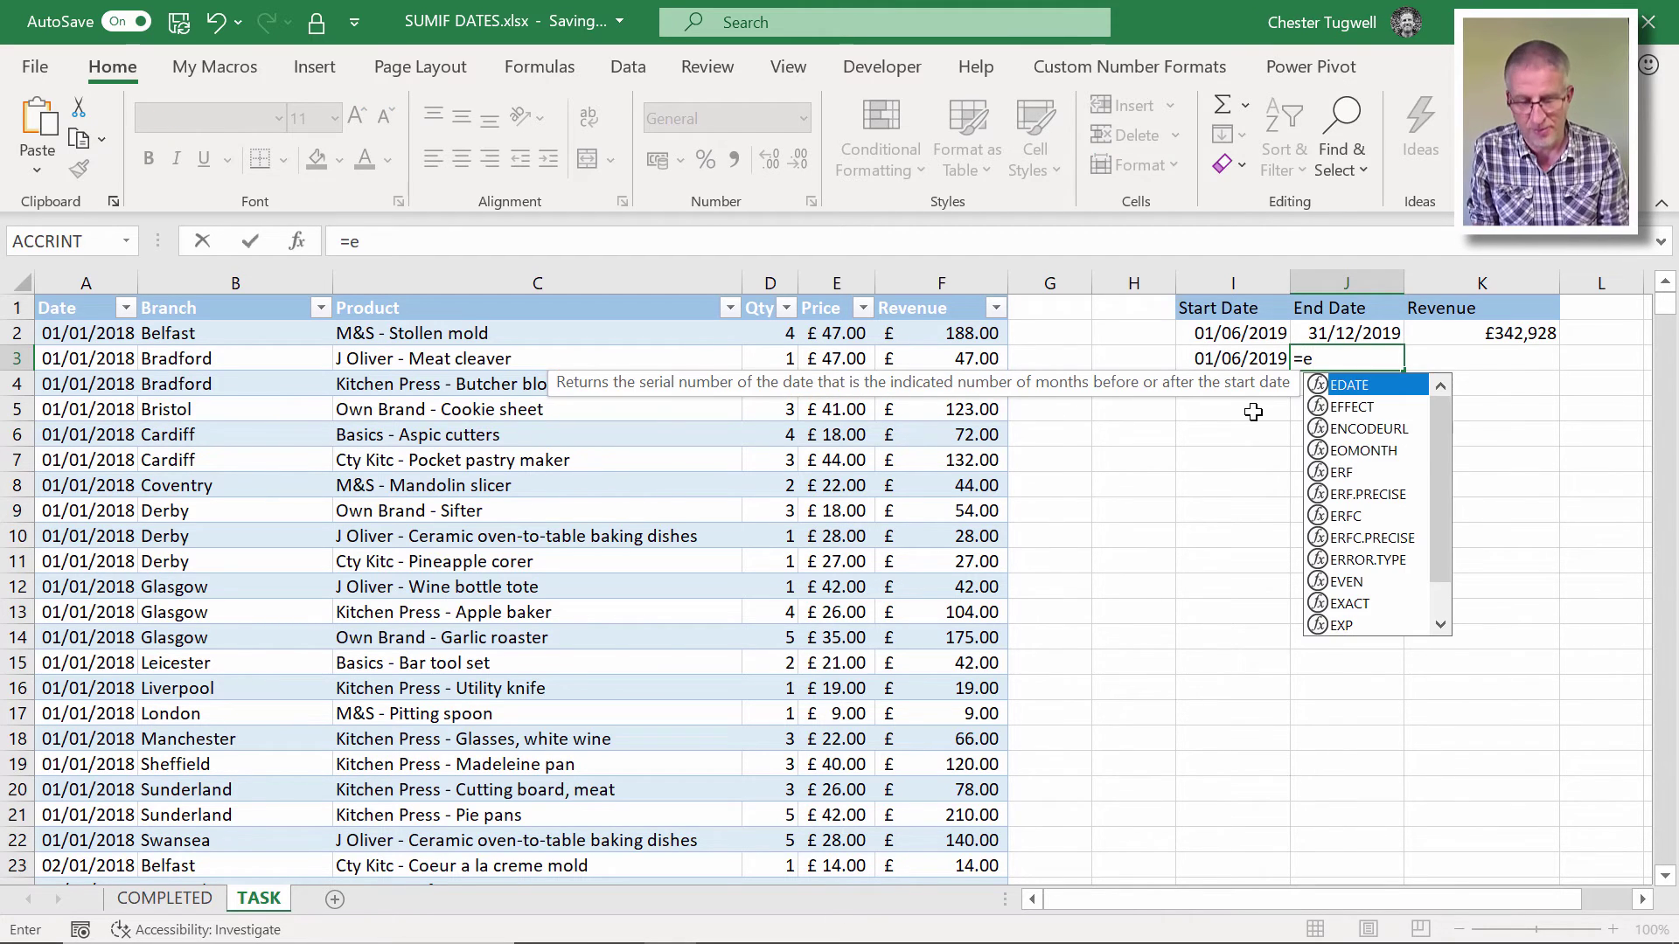
{"action": "type", "text": "o"}
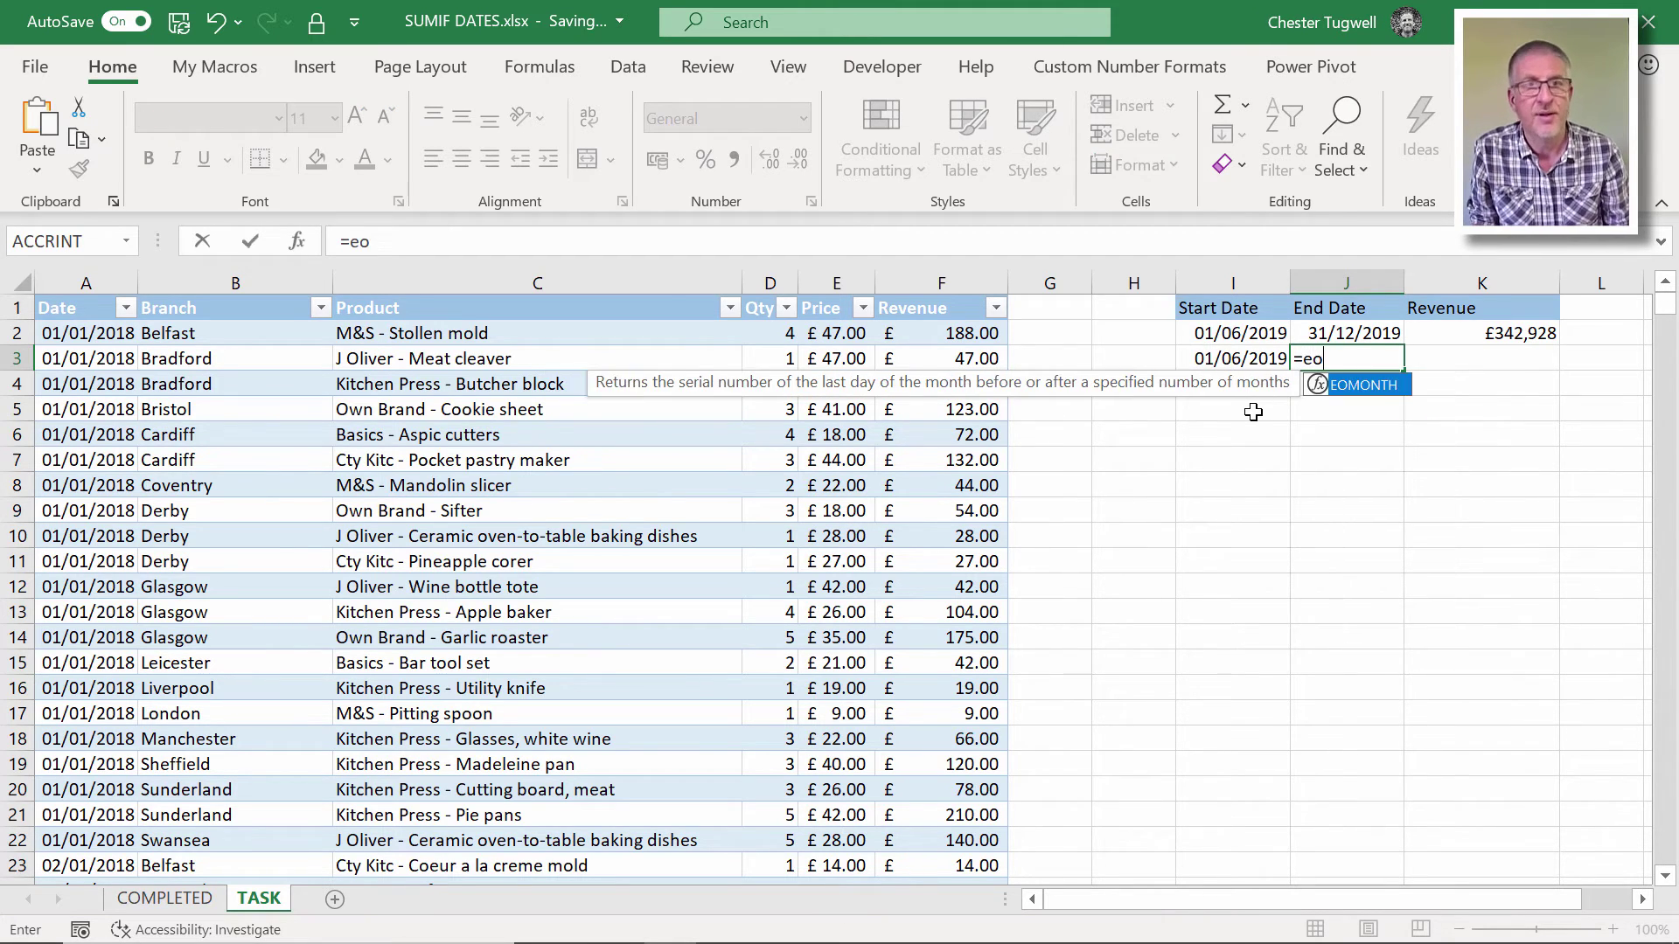
{"action": "double_click", "coordinate": [1347, 385]}
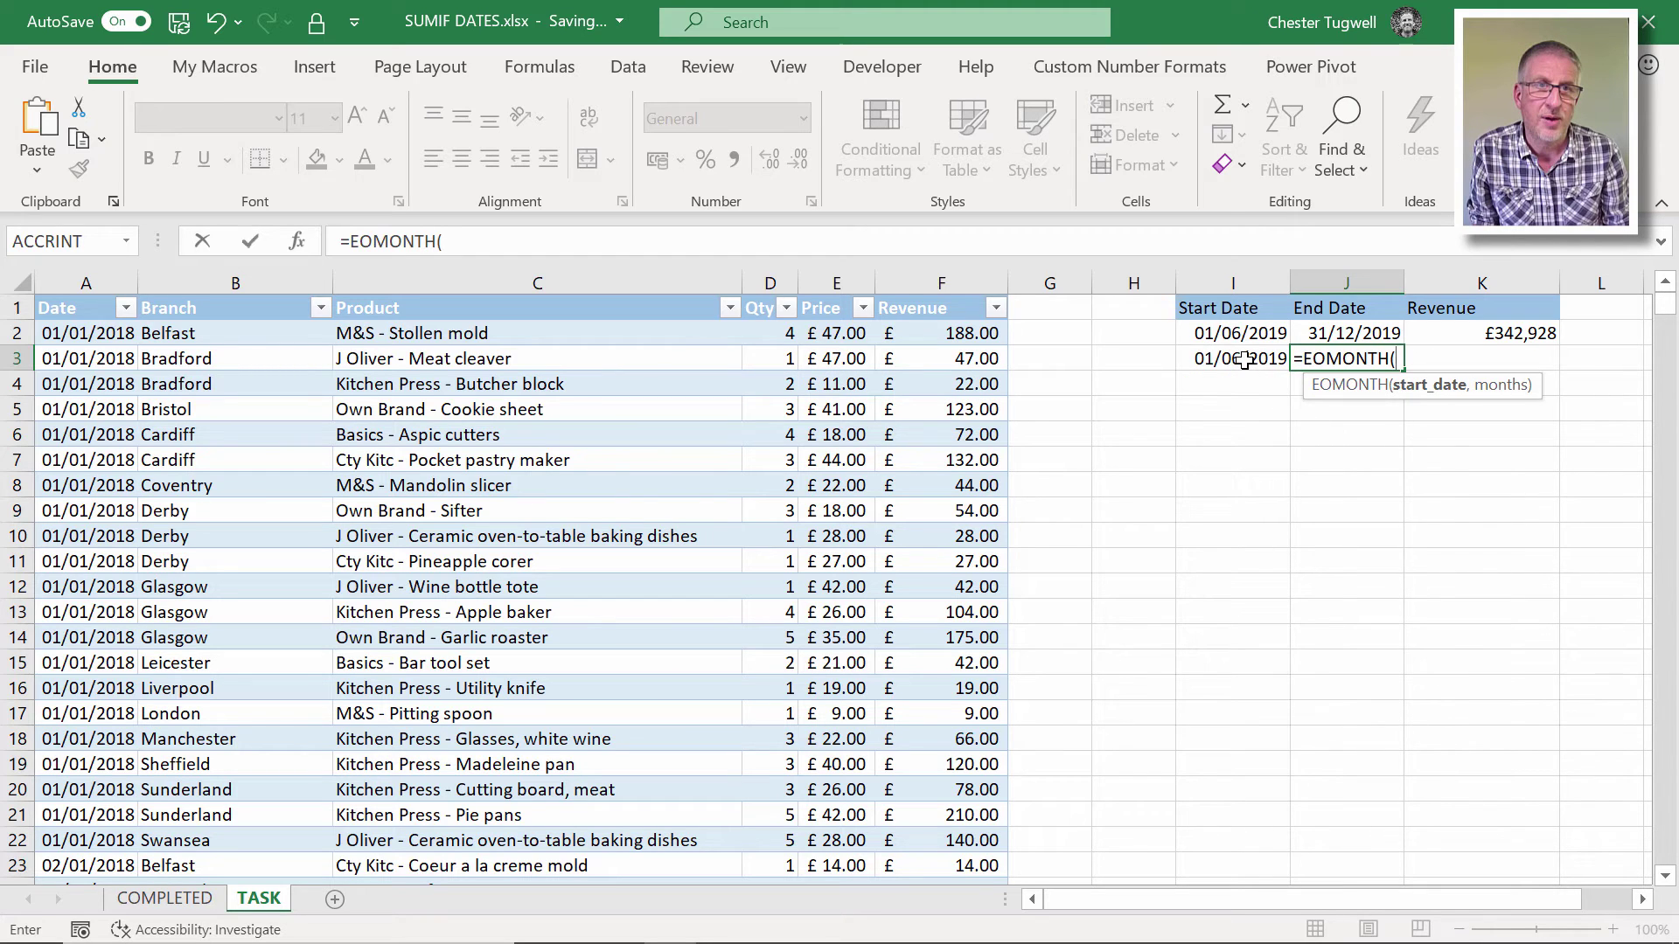
{"action": "left_click", "coordinate": [1245, 360]}
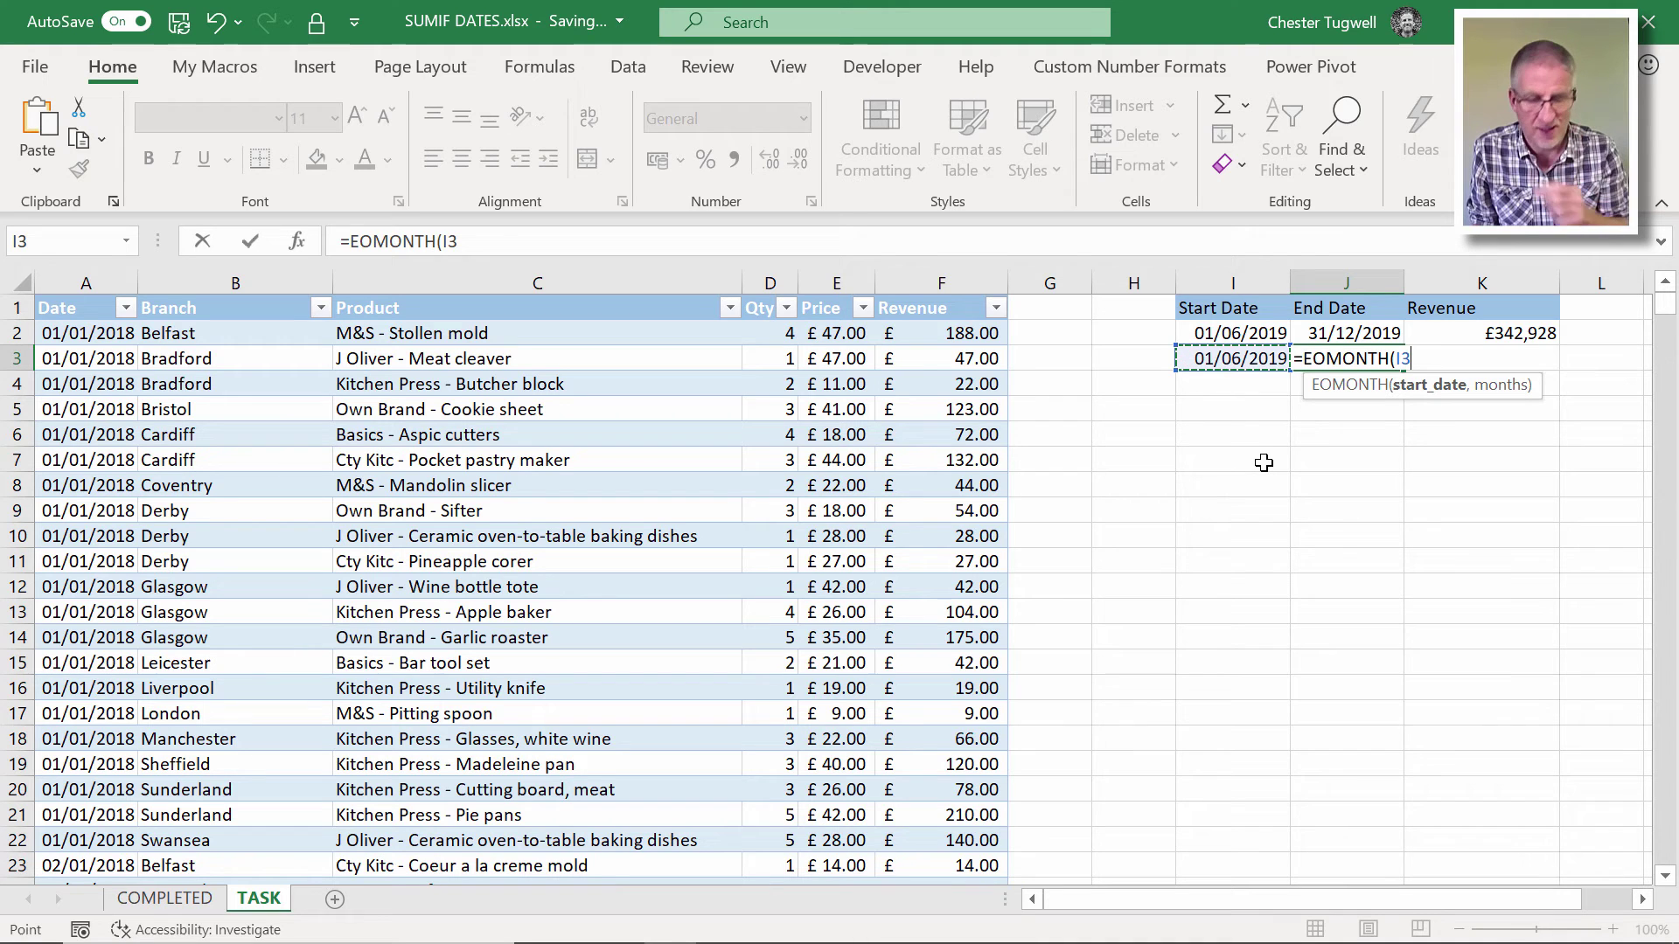
{"action": "type", "text": ","}
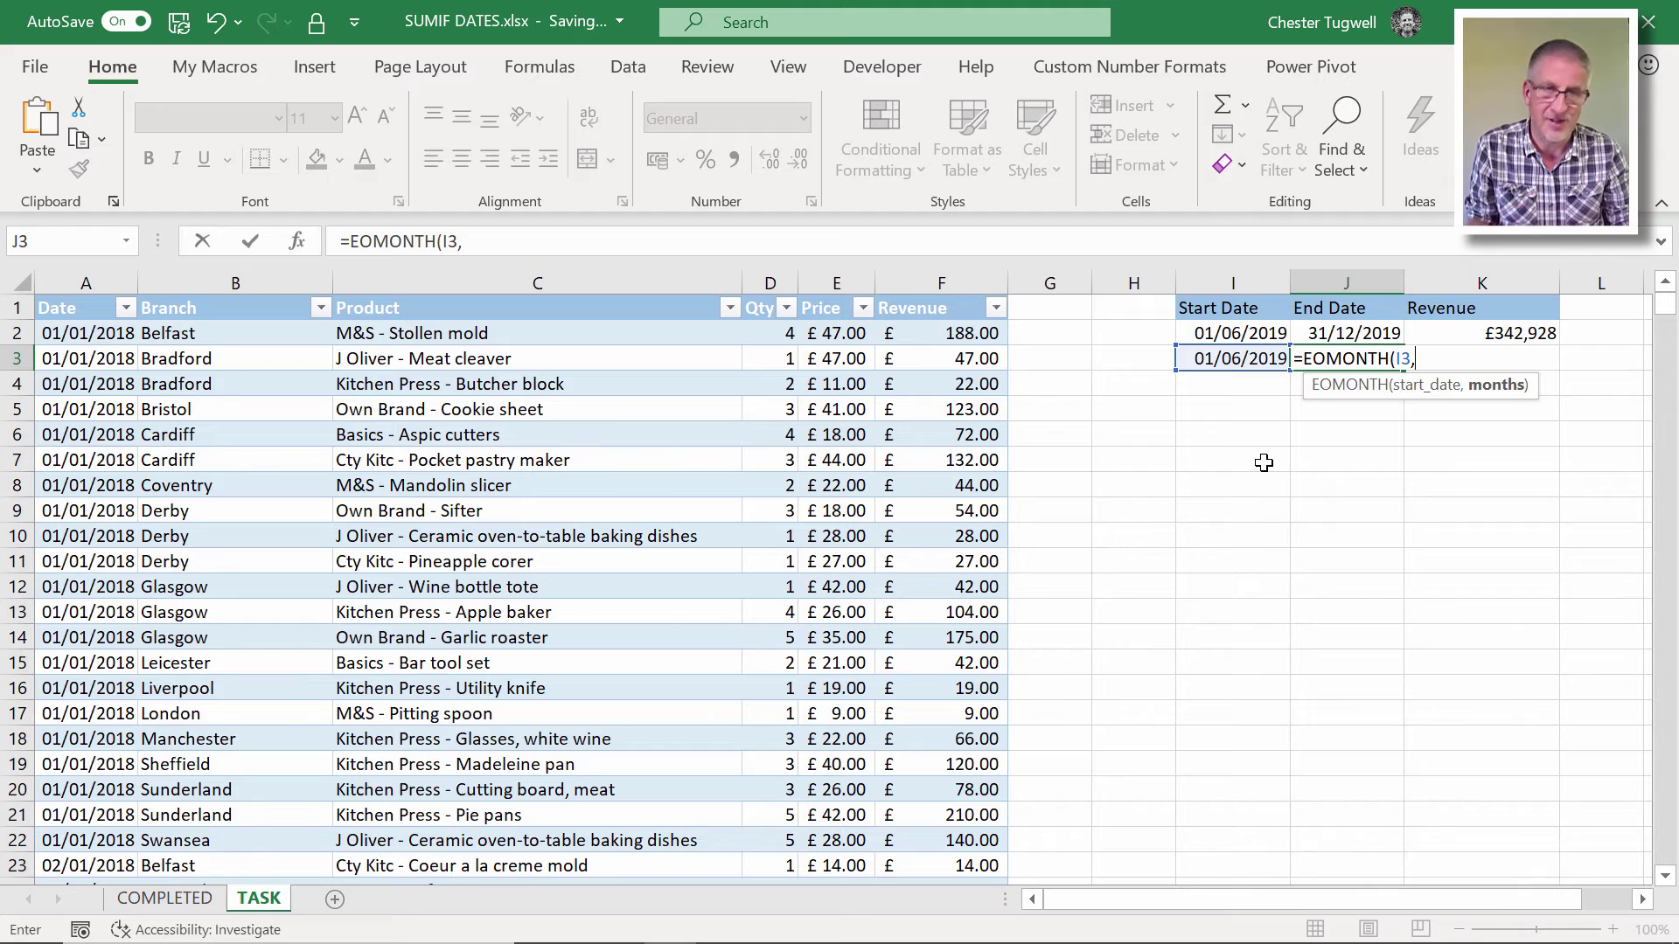
{"action": "type", "text": ")"}
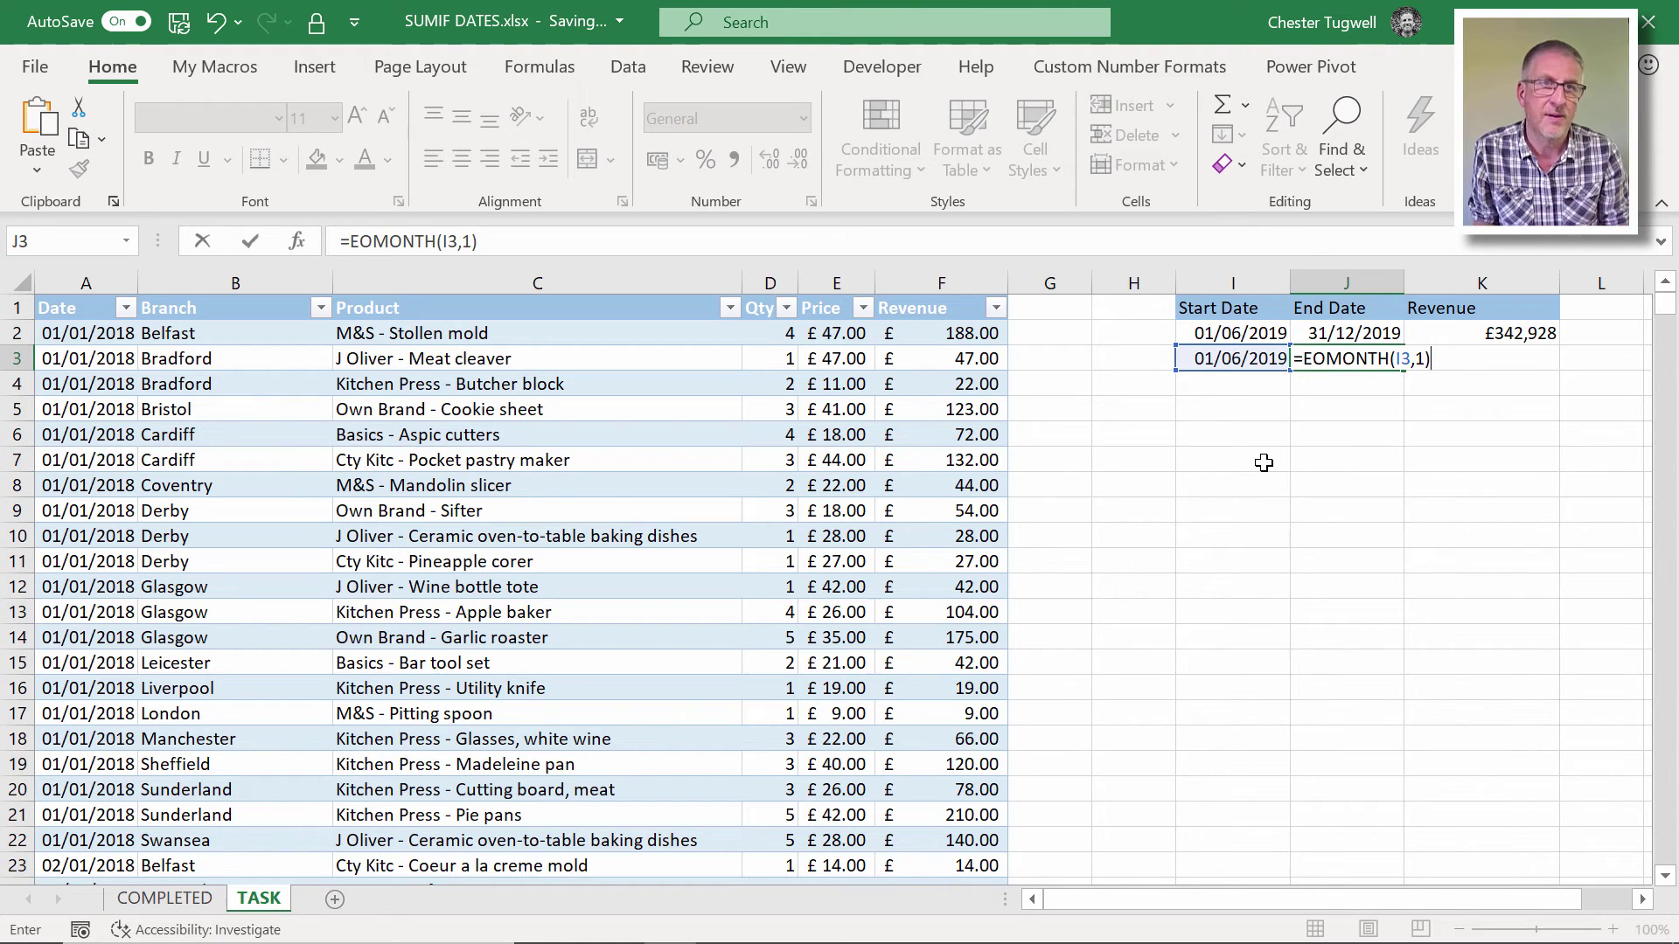
{"action": "key", "text": "Return"}
Format J3 as Short Date, showing 31/07/2019
{"action": "left_click", "coordinate": [1370, 357]}
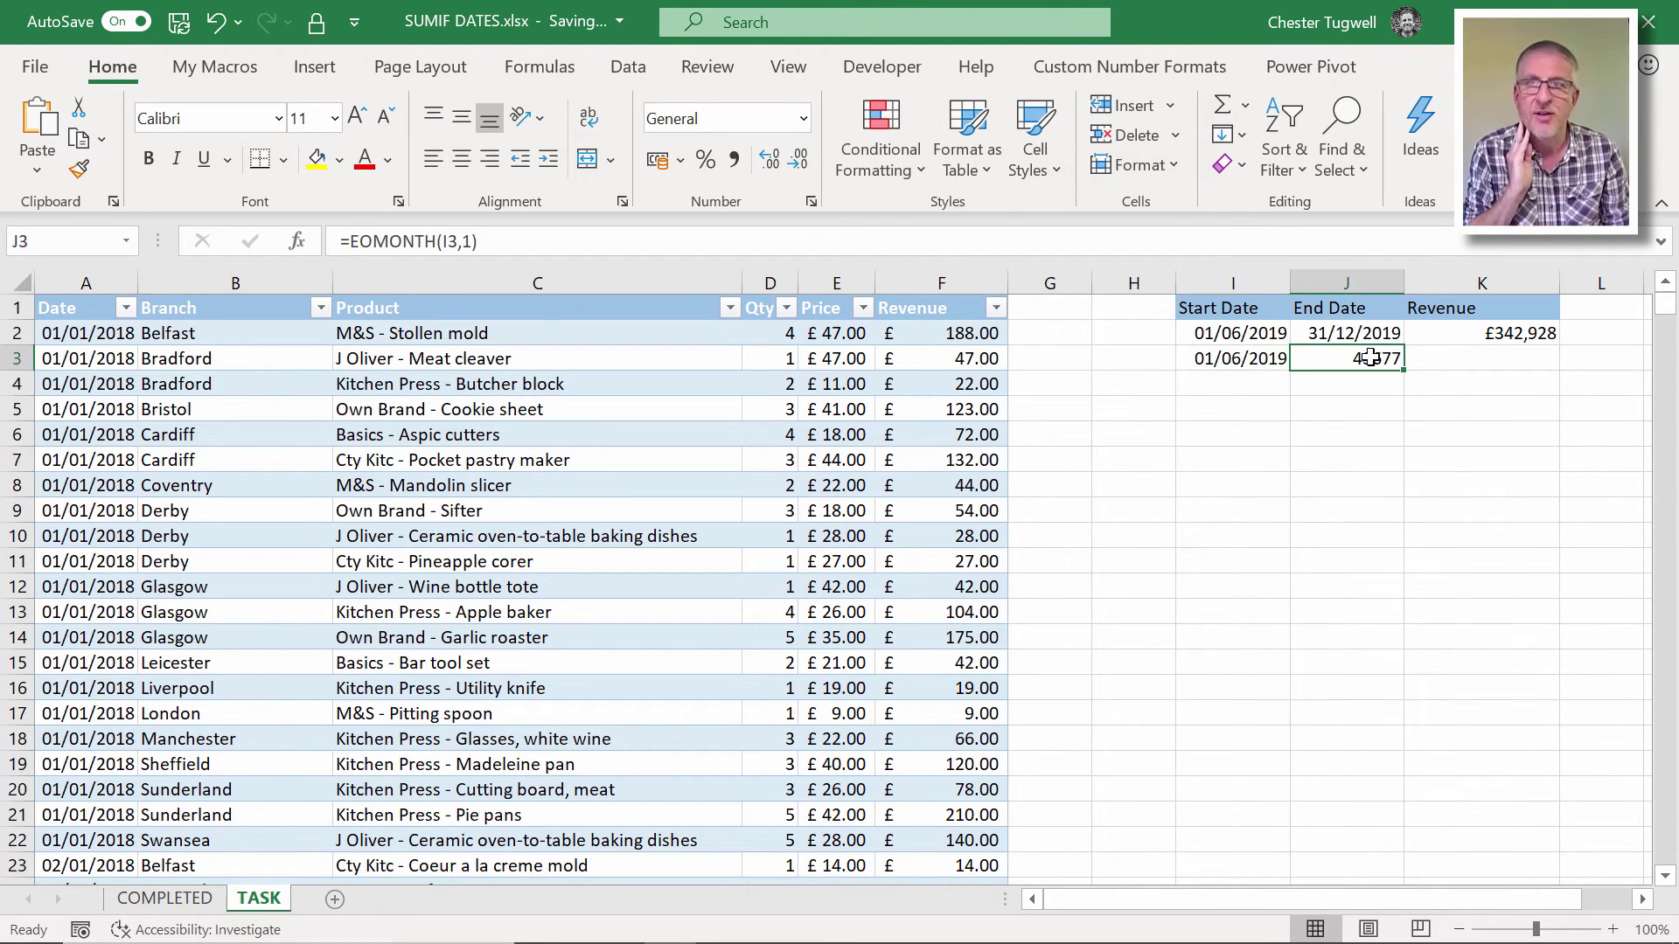
{"action": "left_click", "coordinate": [801, 120]}
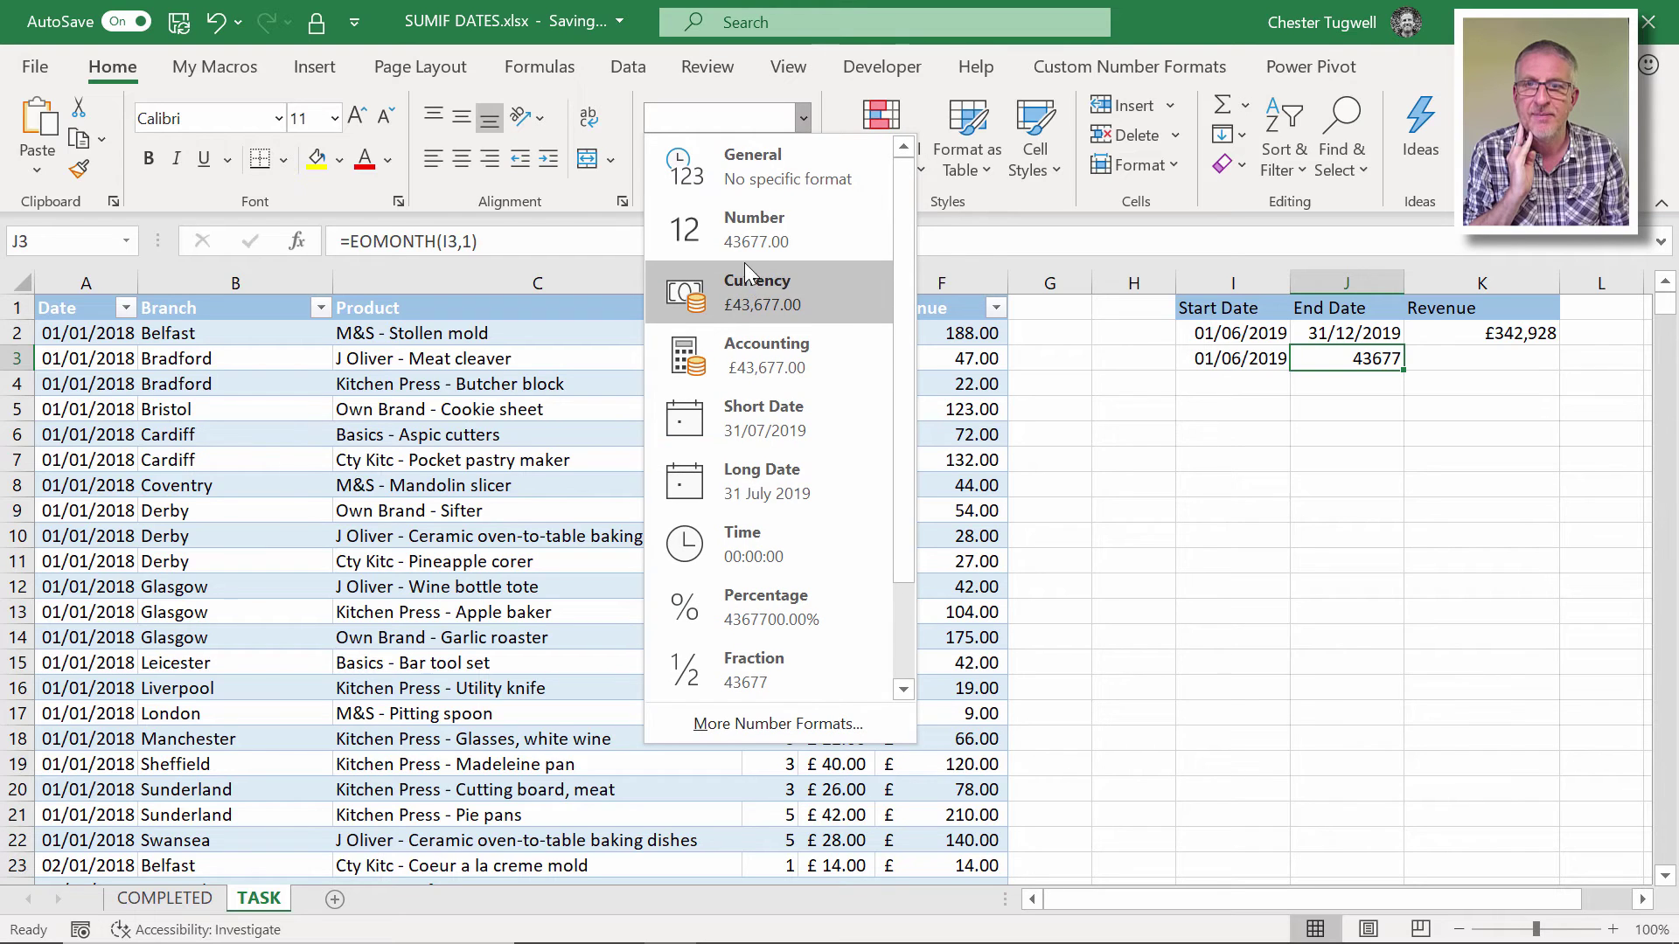
{"action": "left_click", "coordinate": [759, 439]}
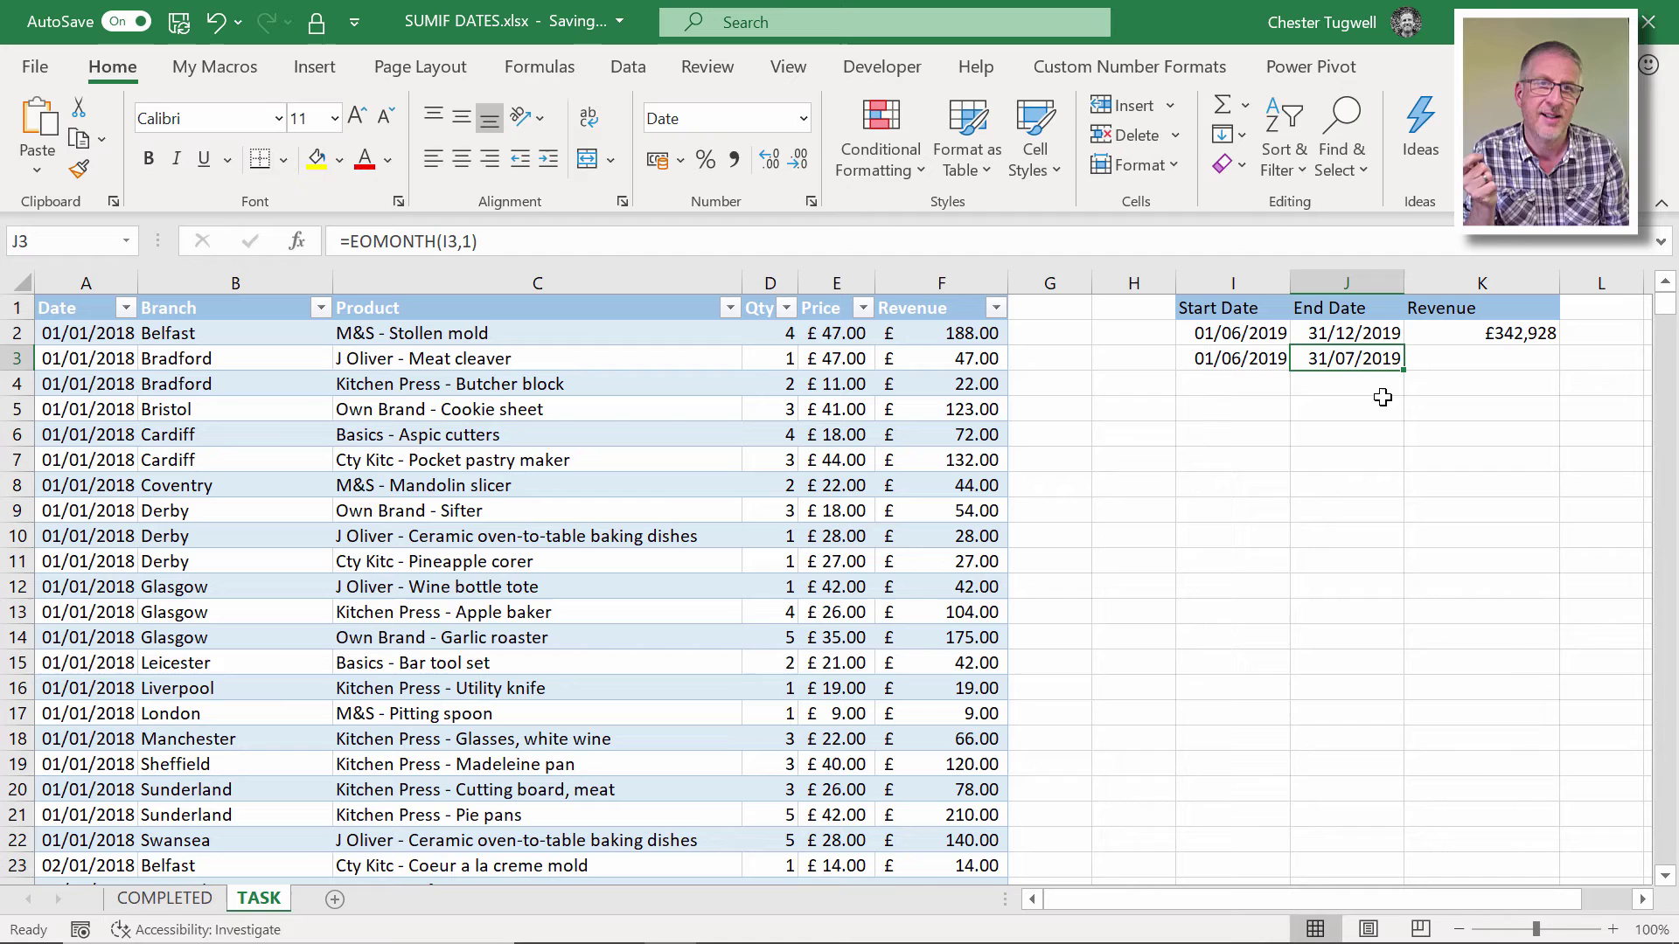
Try months arguments 0 and then -1 in J3's EOMONTH formula
{"action": "double_click", "coordinate": [1356, 356]}
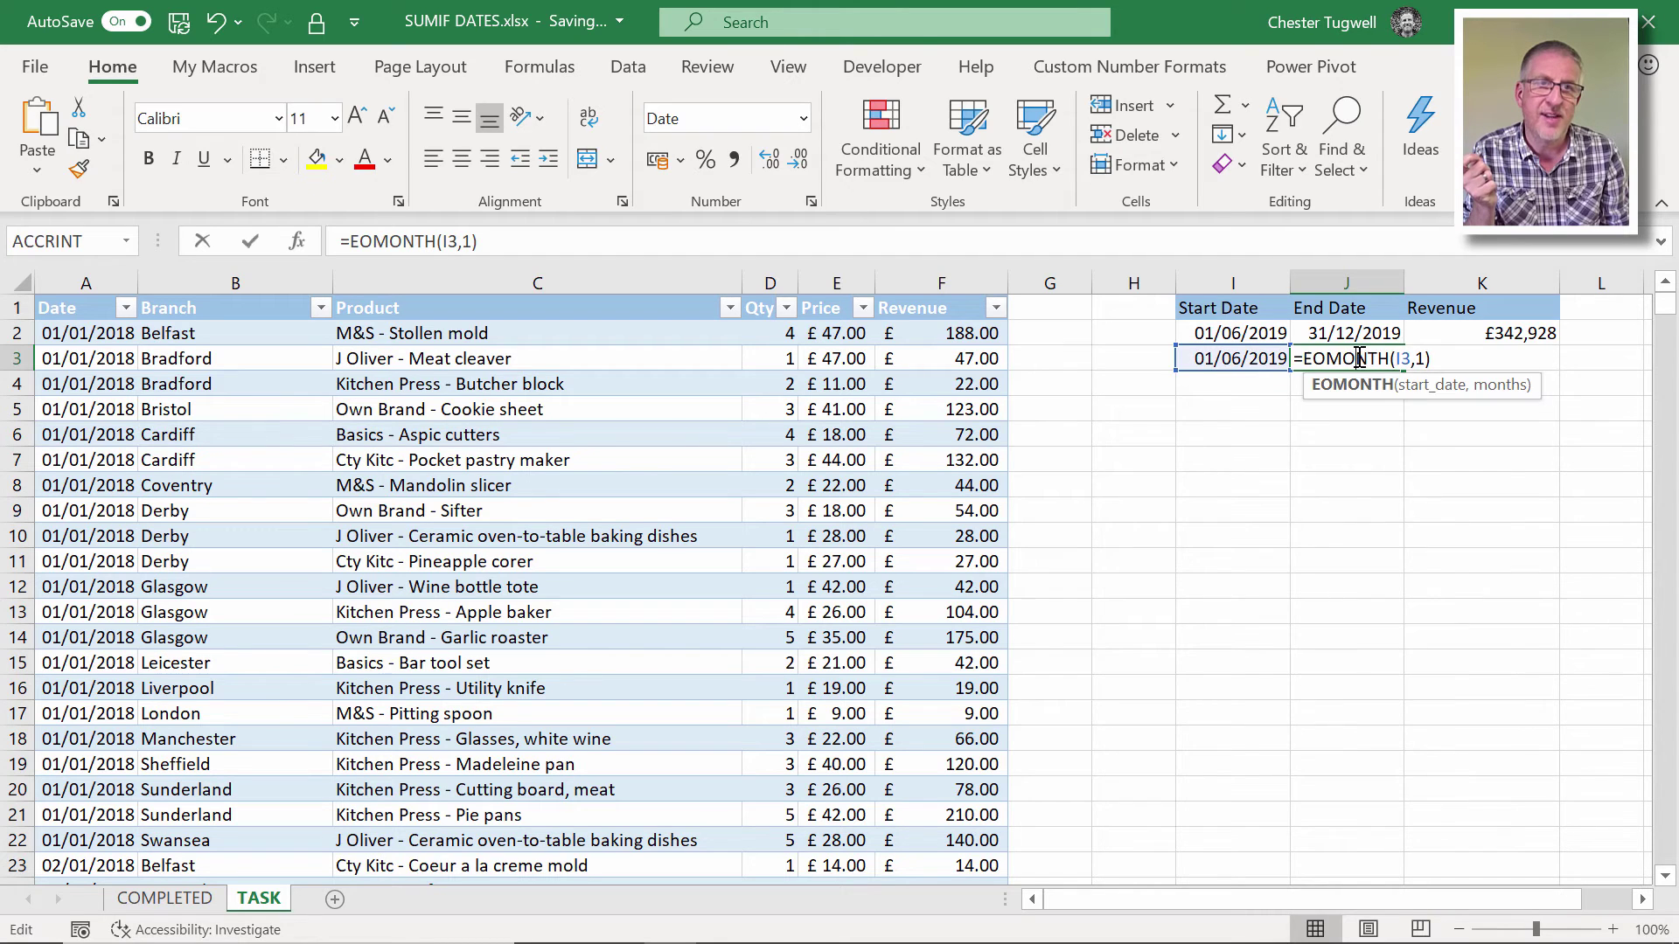
{"action": "double_click", "coordinate": [1416, 358]}
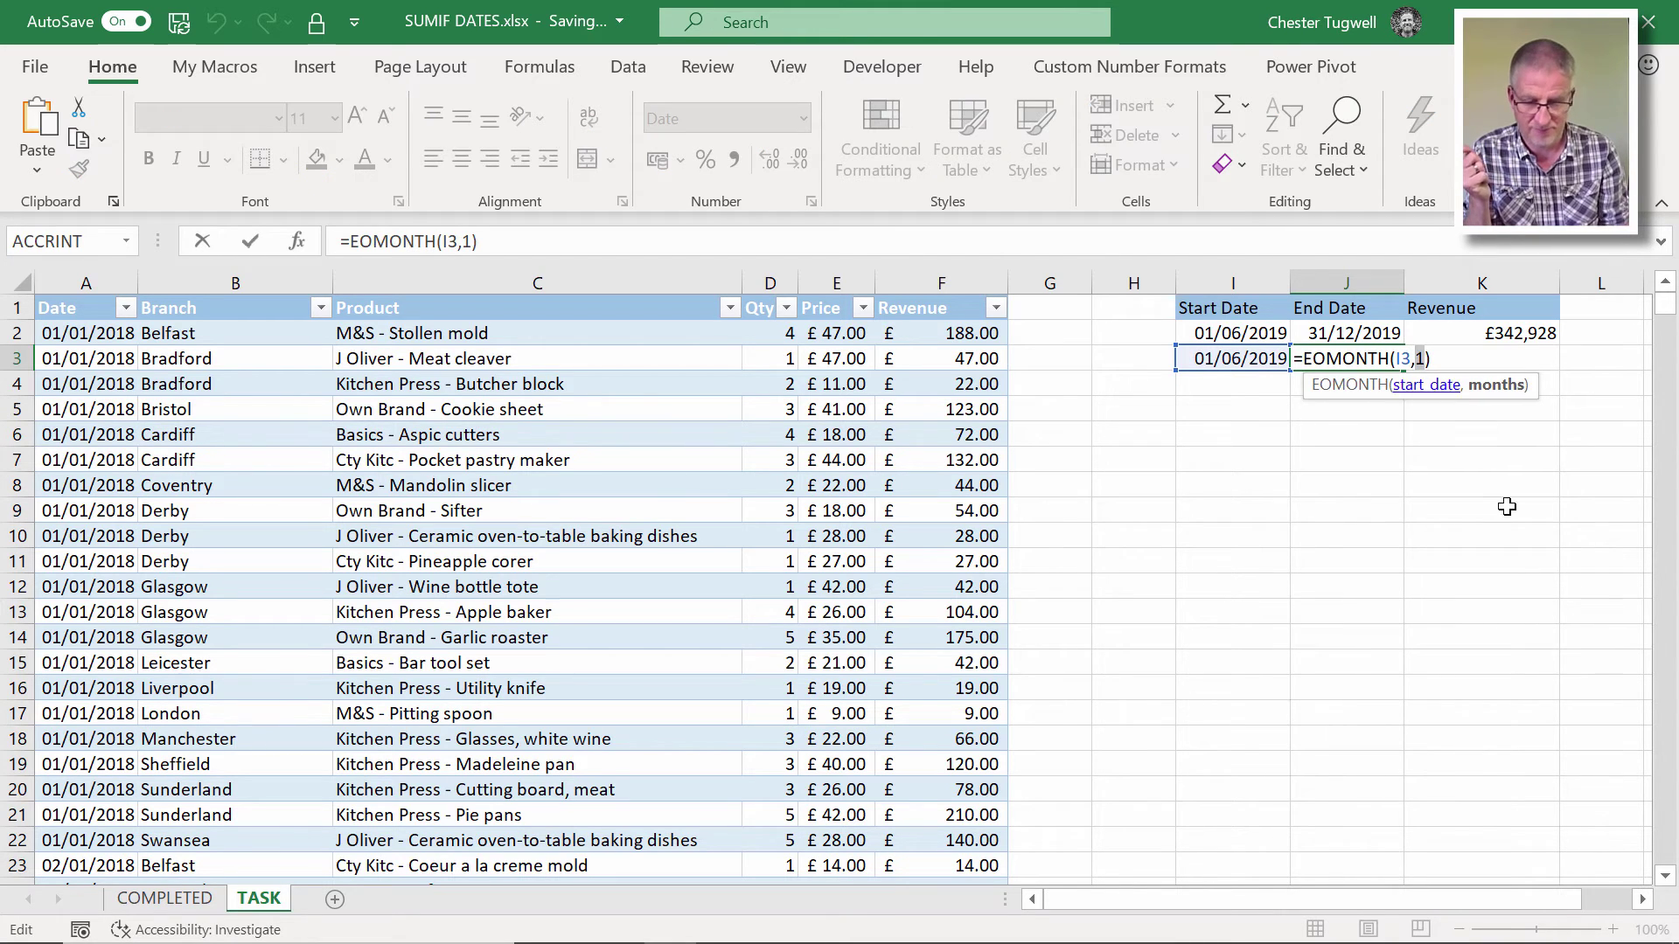
{"action": "type", "text": "0"}
{"action": "key", "text": "Return"}
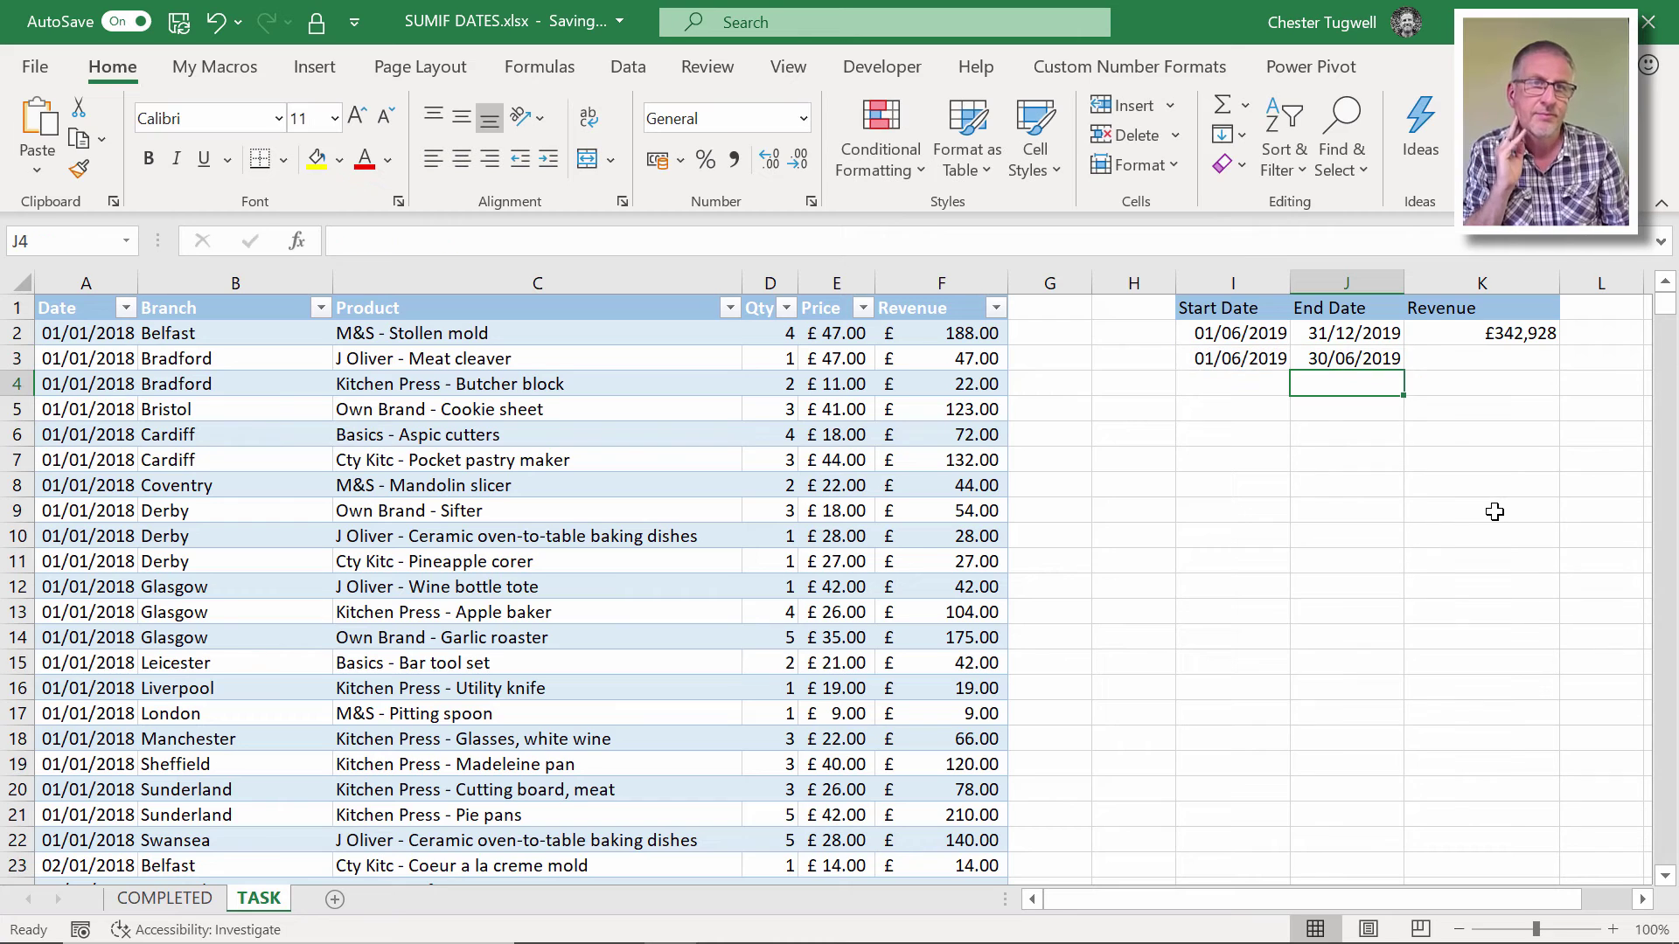
{"action": "double_click", "coordinate": [1408, 358]}
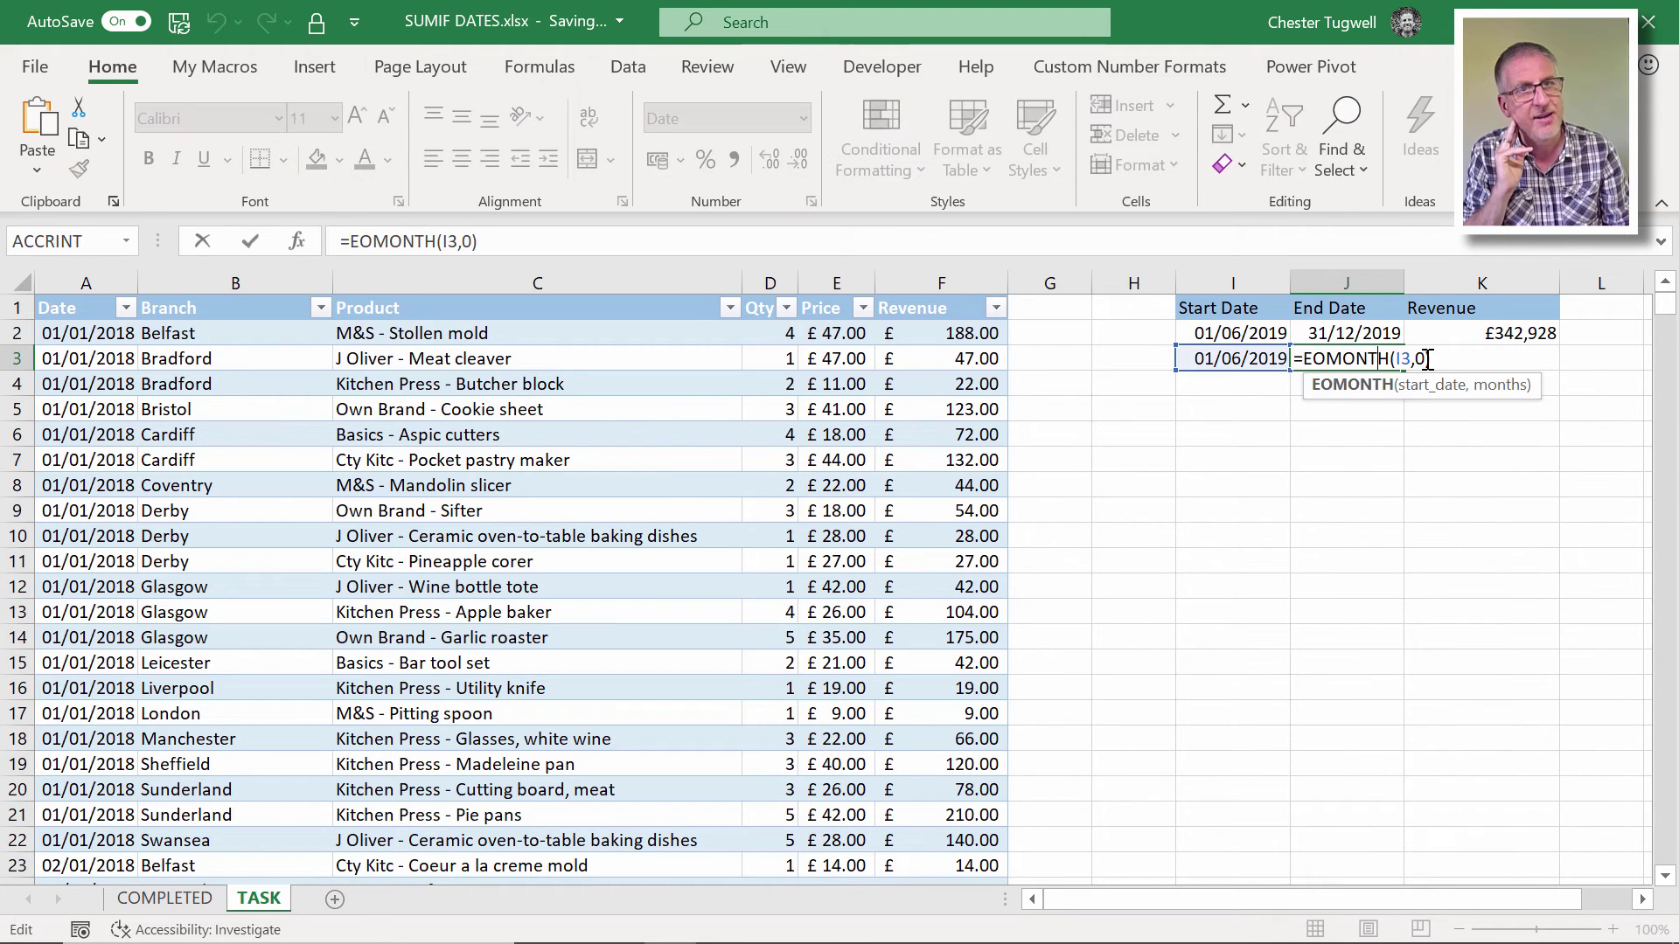
{"action": "key", "text": "BackSpace"}
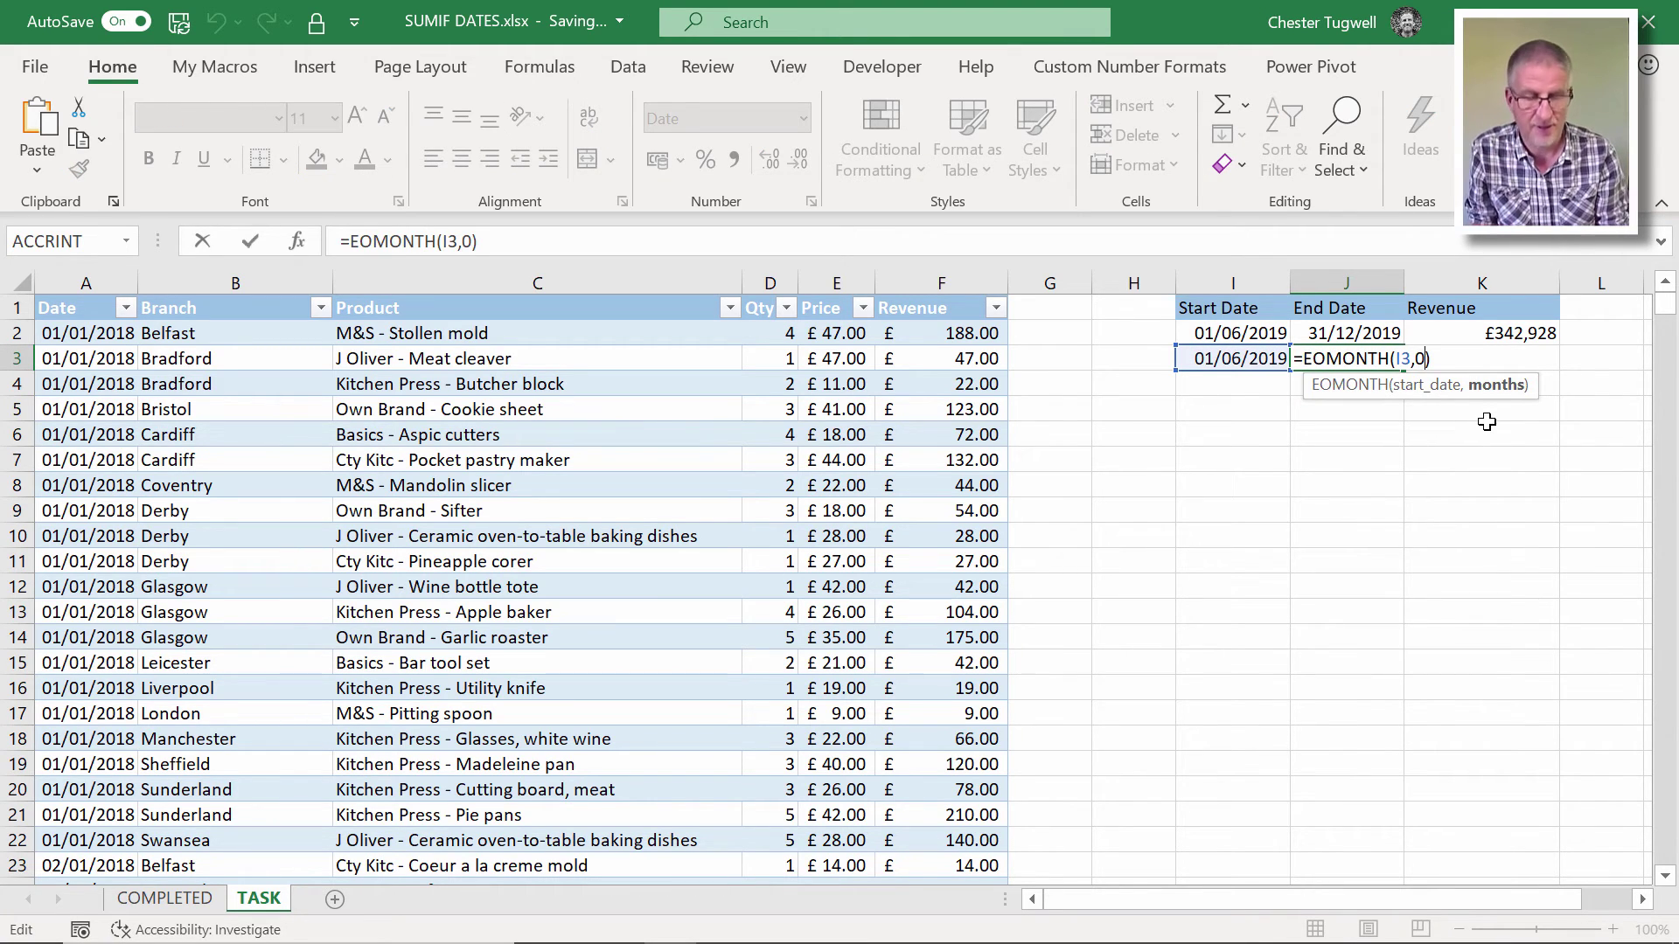
{"action": "type", "text": "-1"}
{"action": "key", "text": "Return"}
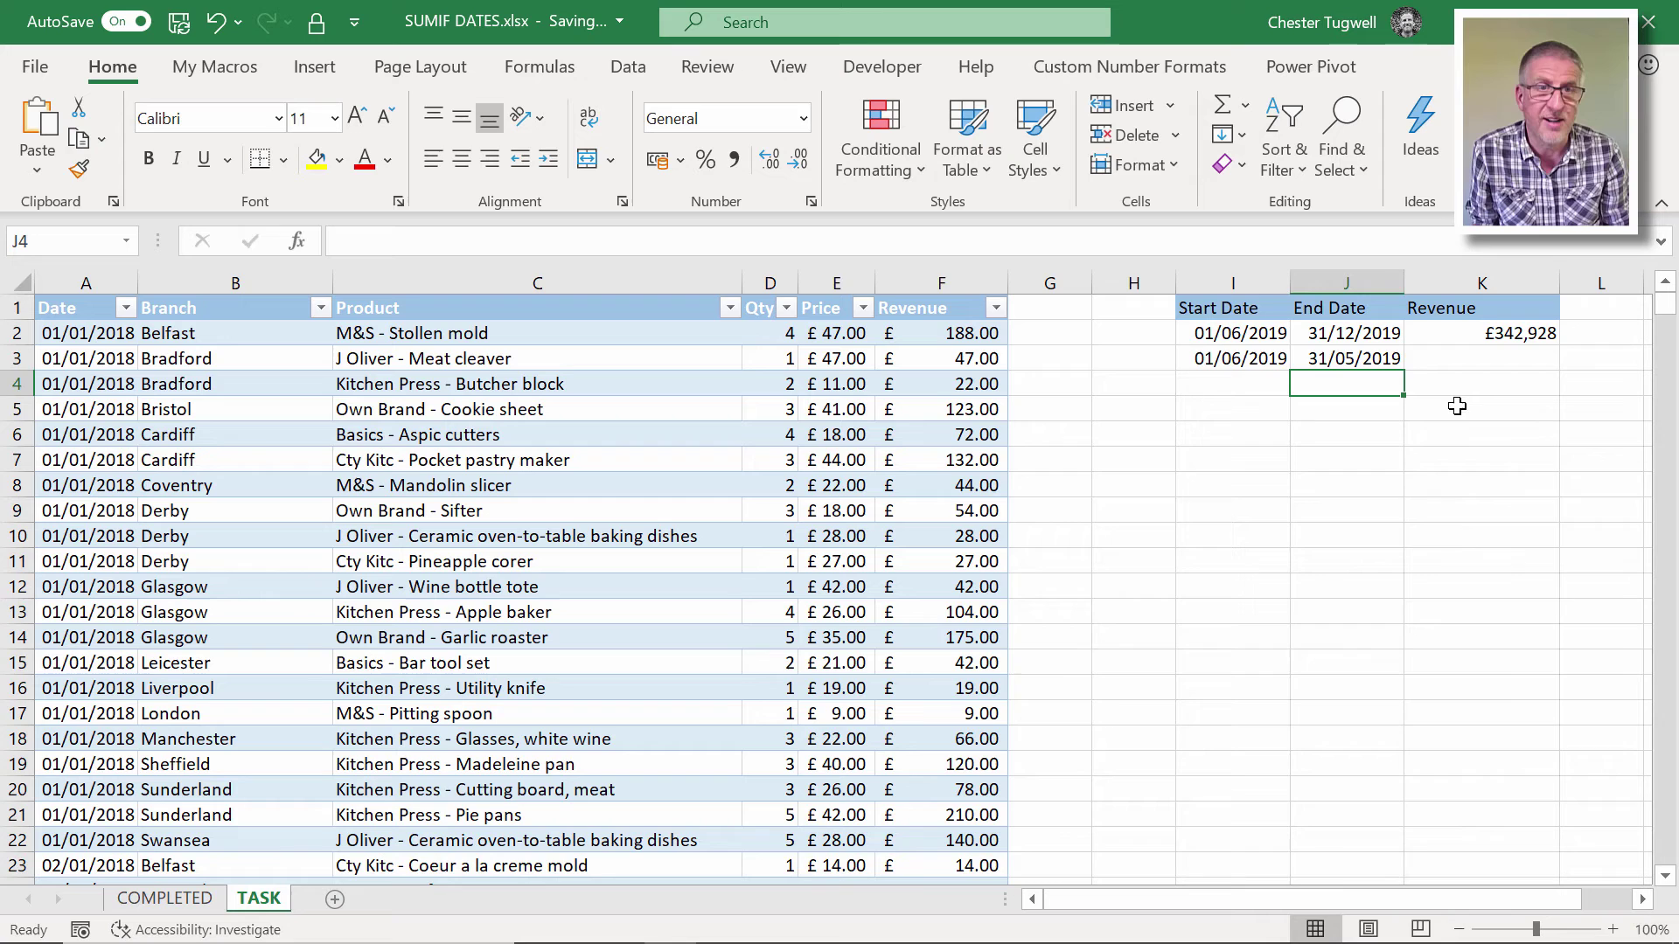
Set J3 back to =EOMONTH(I3,0), giving 30/06/2019
{"action": "double_click", "coordinate": [1356, 359]}
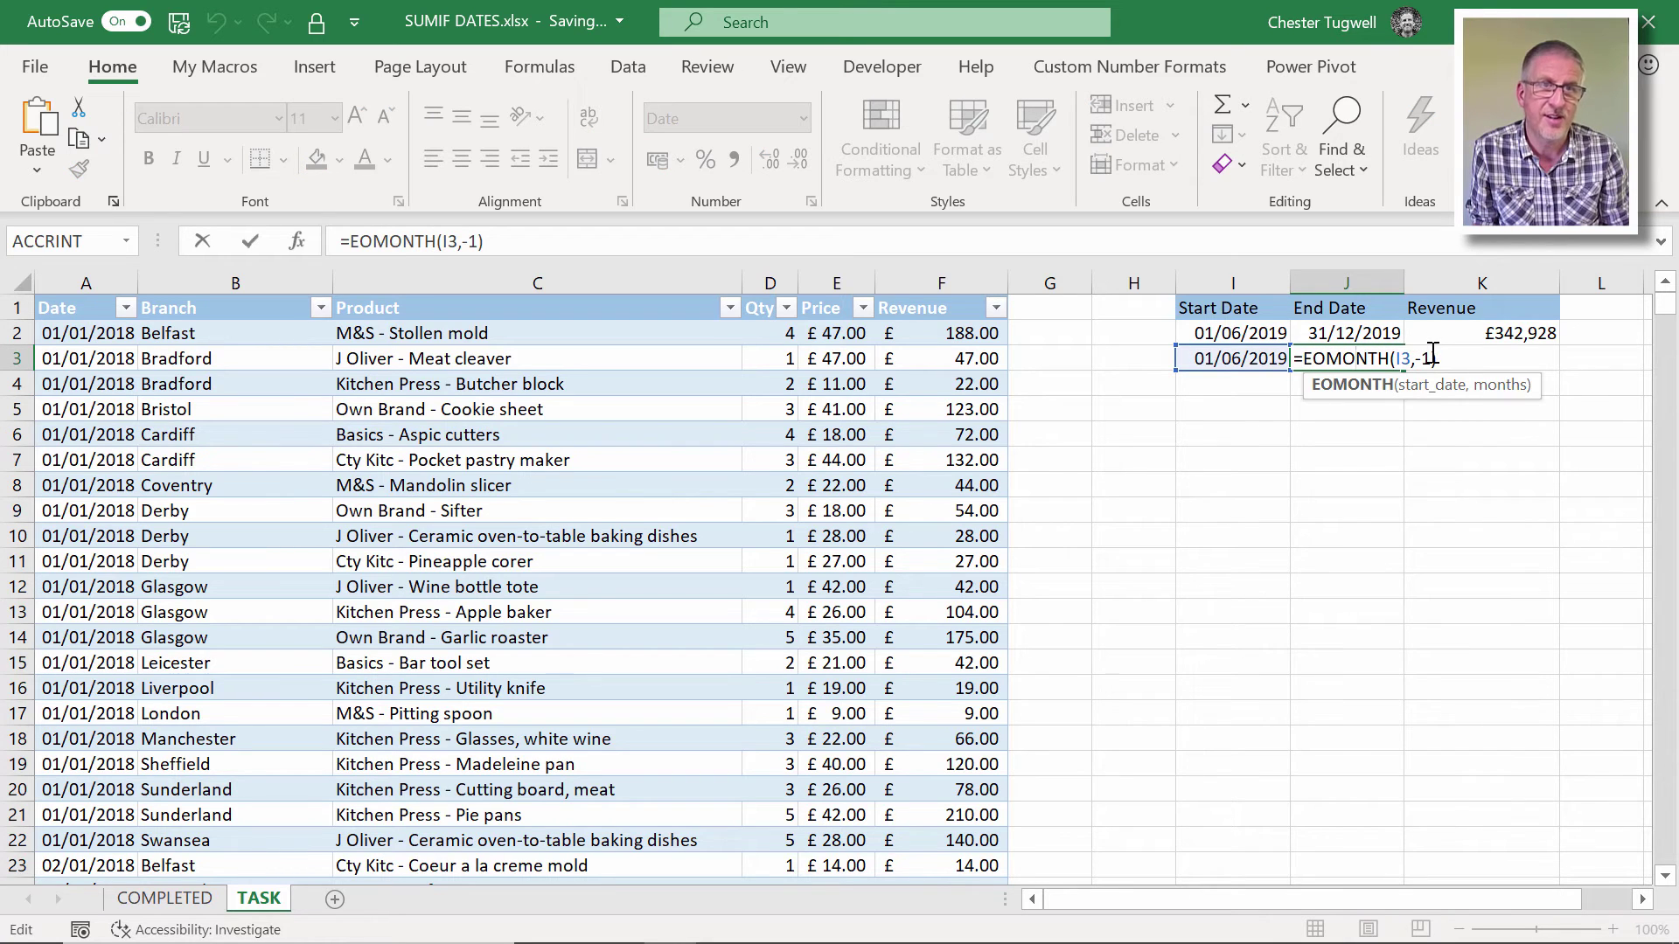
{"action": "left_click", "coordinate": [1432, 359]}
{"action": "key", "text": "BackSpace"}
{"action": "key", "text": "BackSpace"}
{"action": "type", "text": "0"}
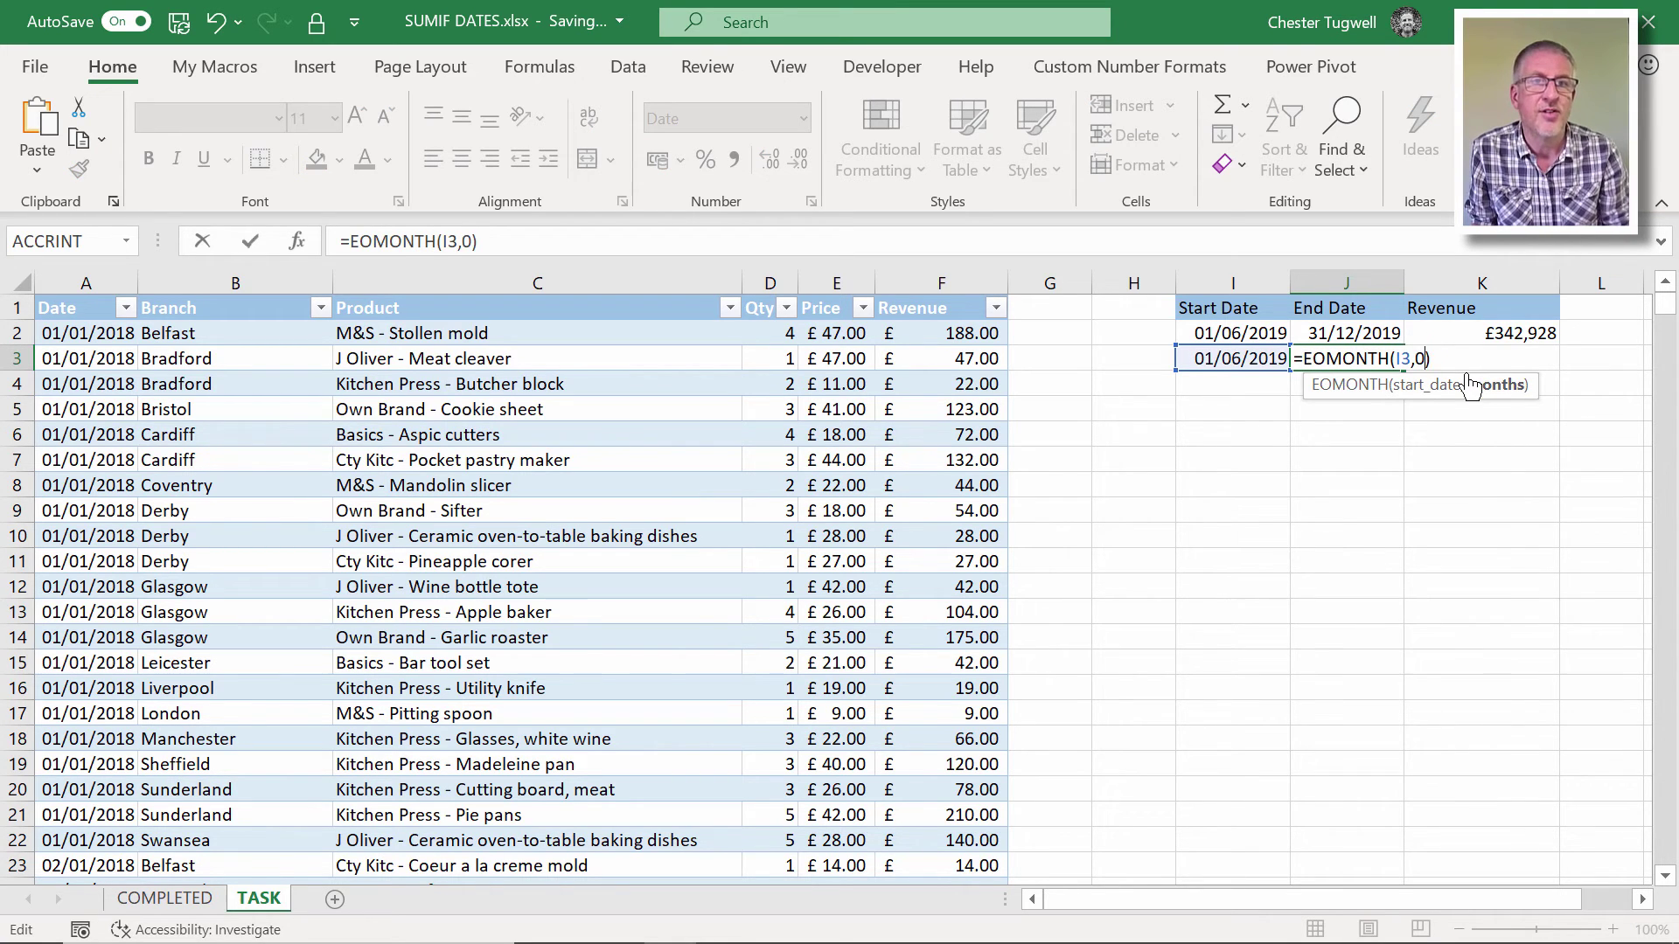
{"action": "key", "text": "Return"}
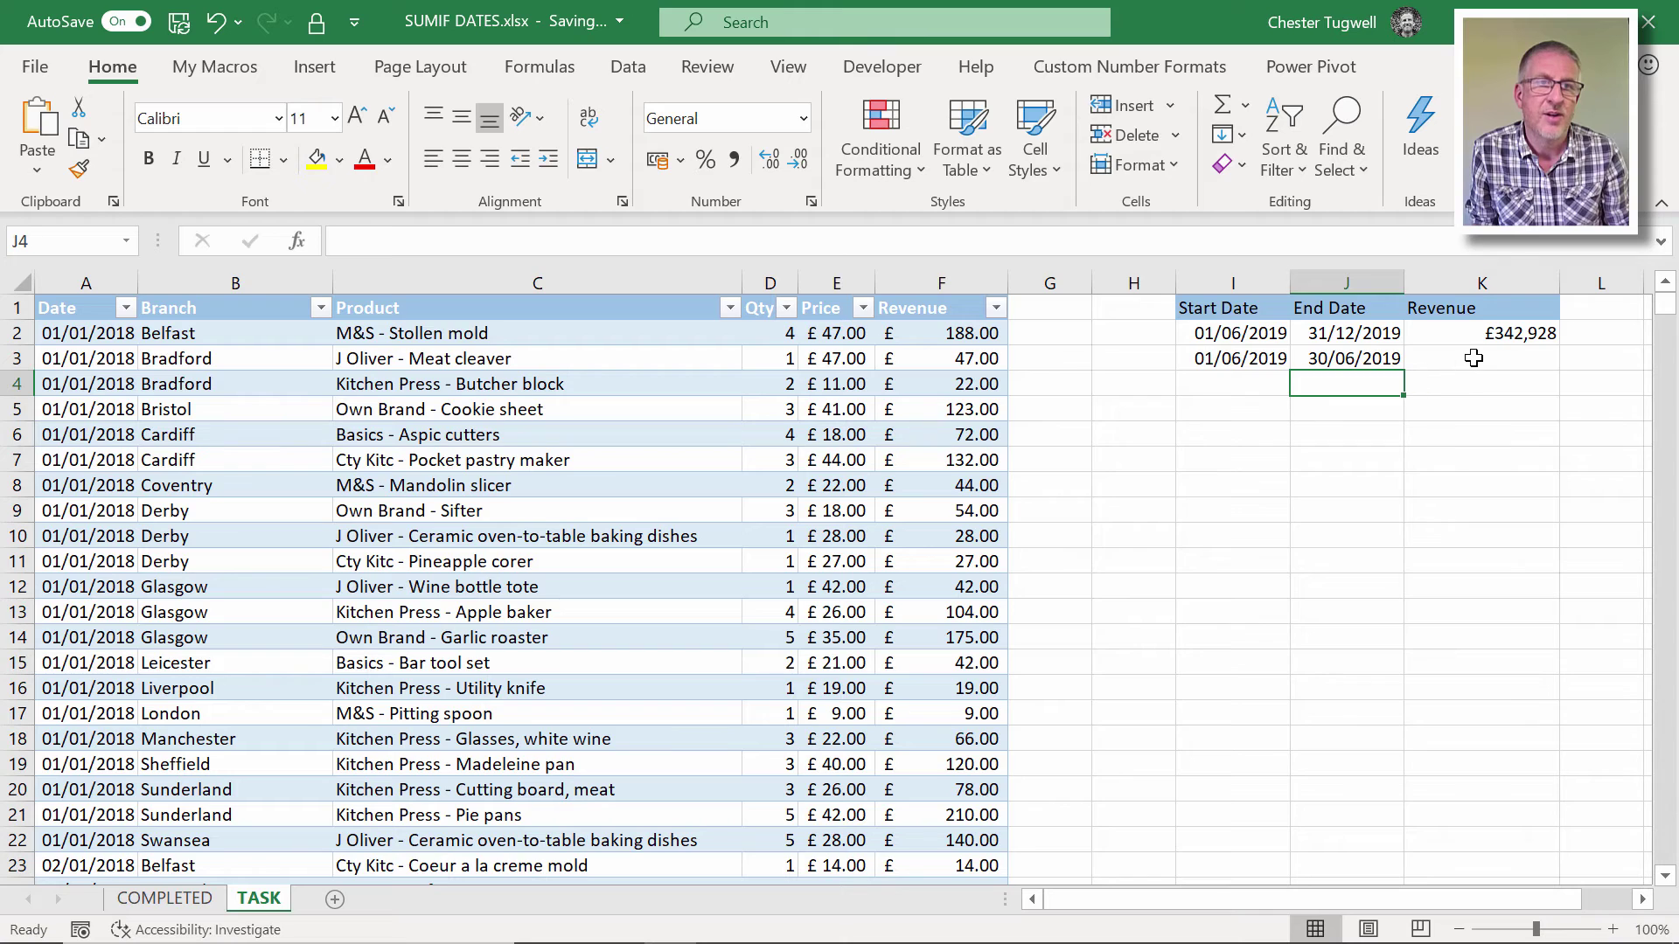
{"action": "left_click", "coordinate": [1474, 359]}
{"action": "left_click", "coordinate": [1499, 328]}
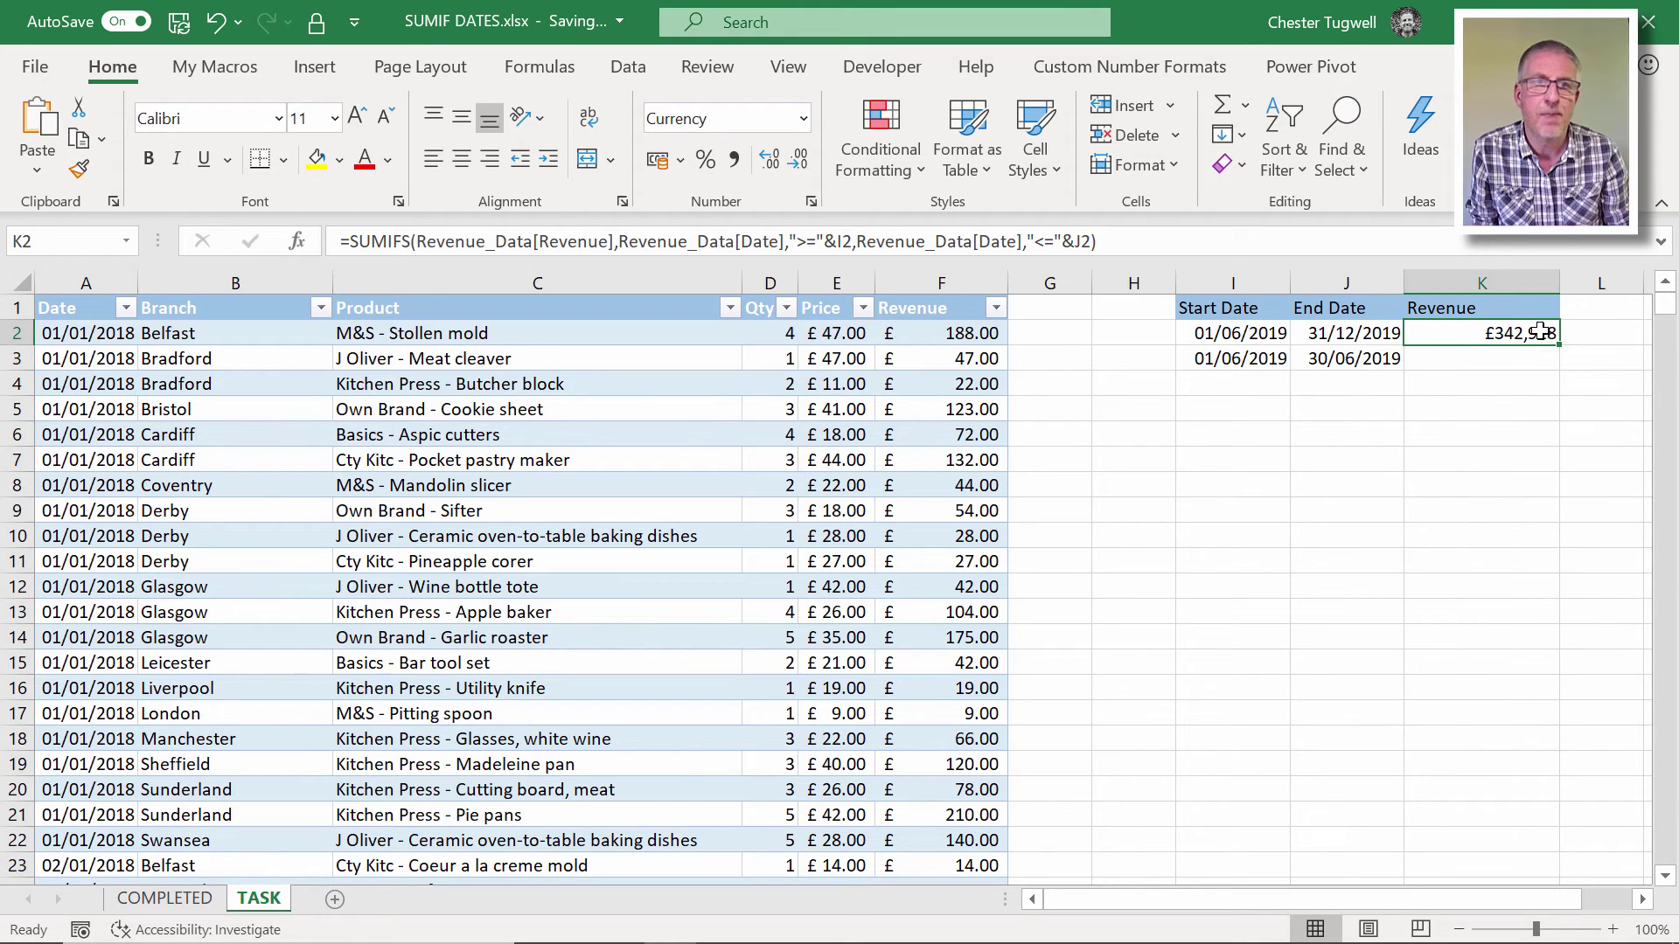
{"action": "left_click_drag", "start_coordinate": [1559, 345], "coordinate": [1558, 366]}
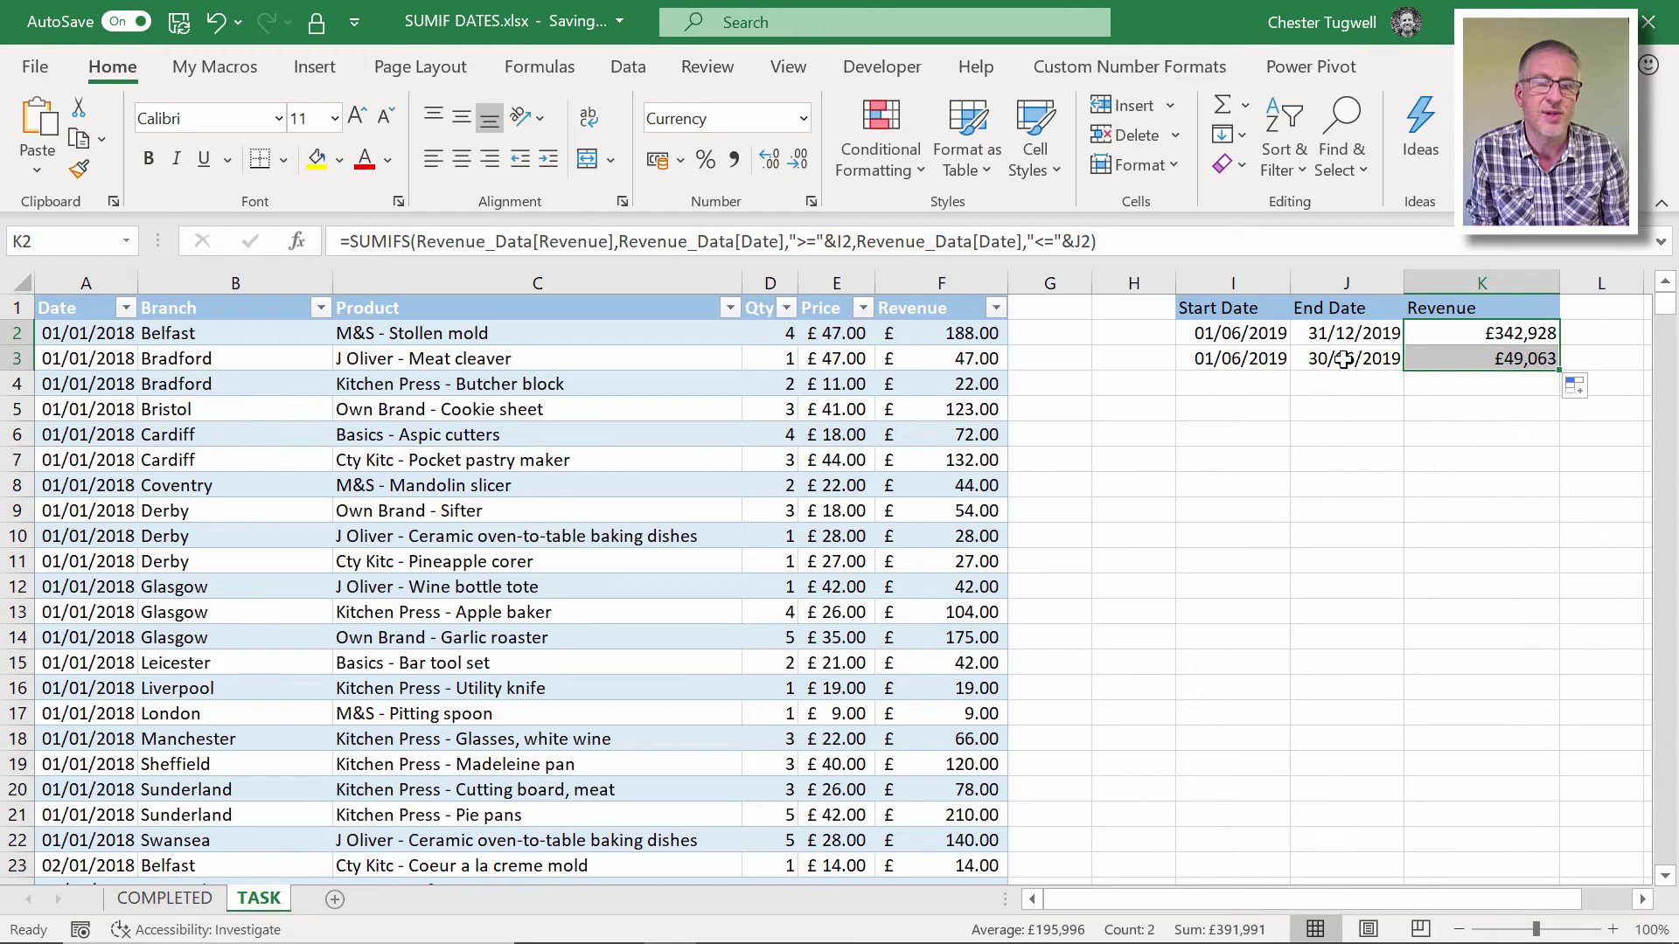
{"action": "left_click", "coordinate": [1498, 333]}
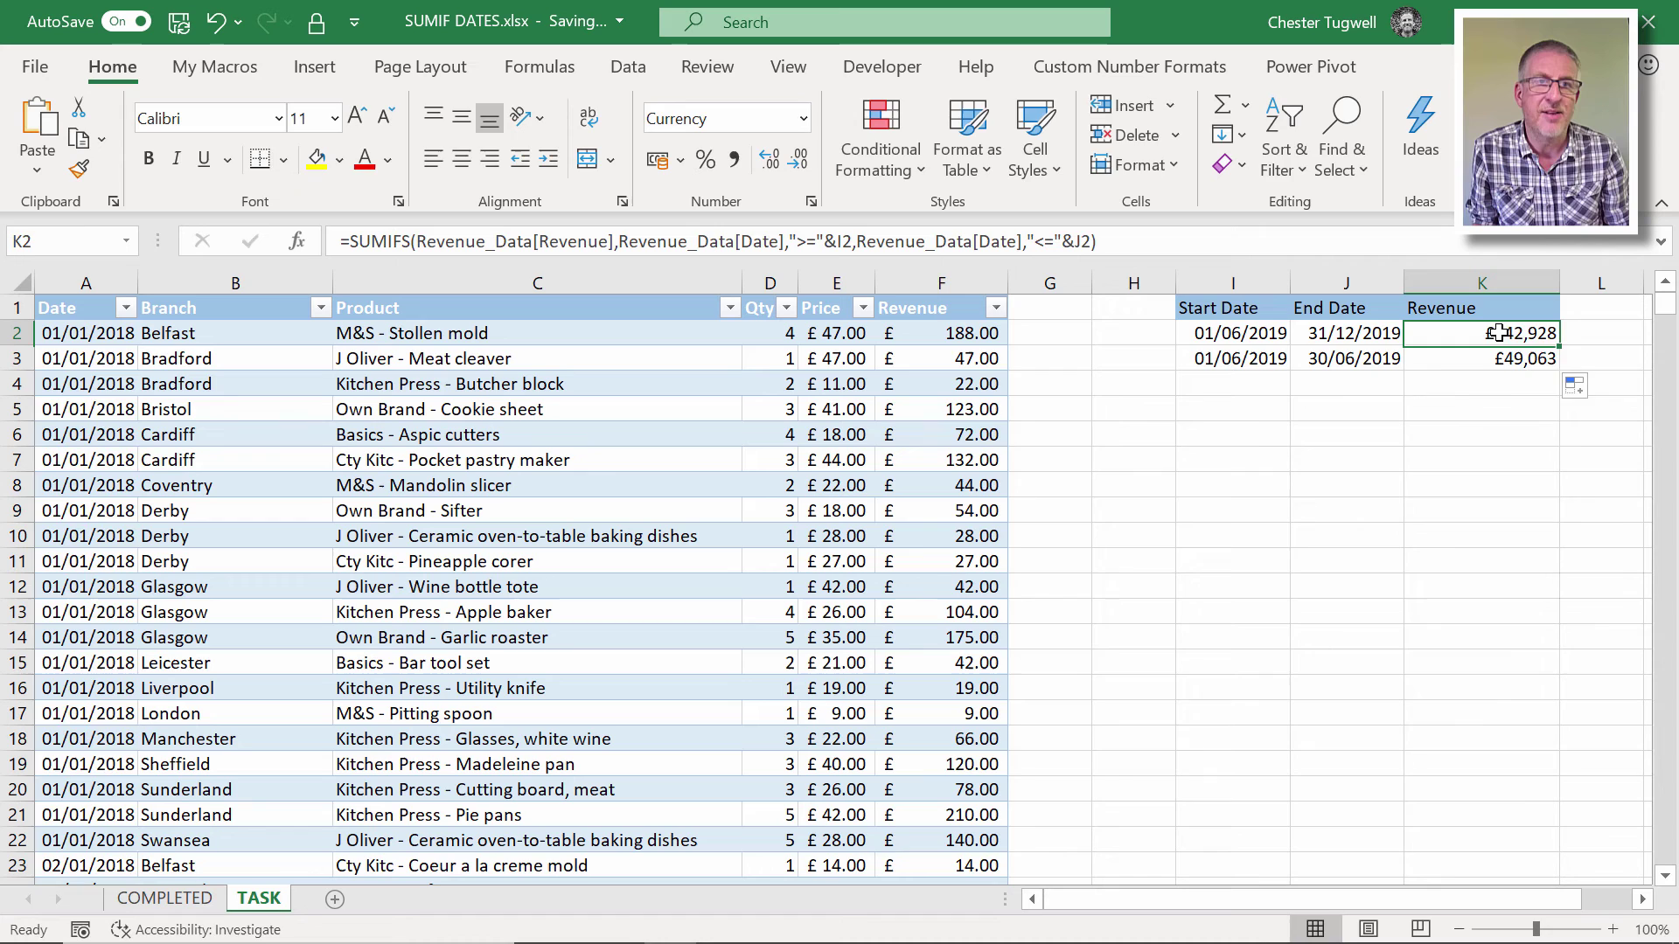
{"action": "double_click", "coordinate": [1498, 333]}
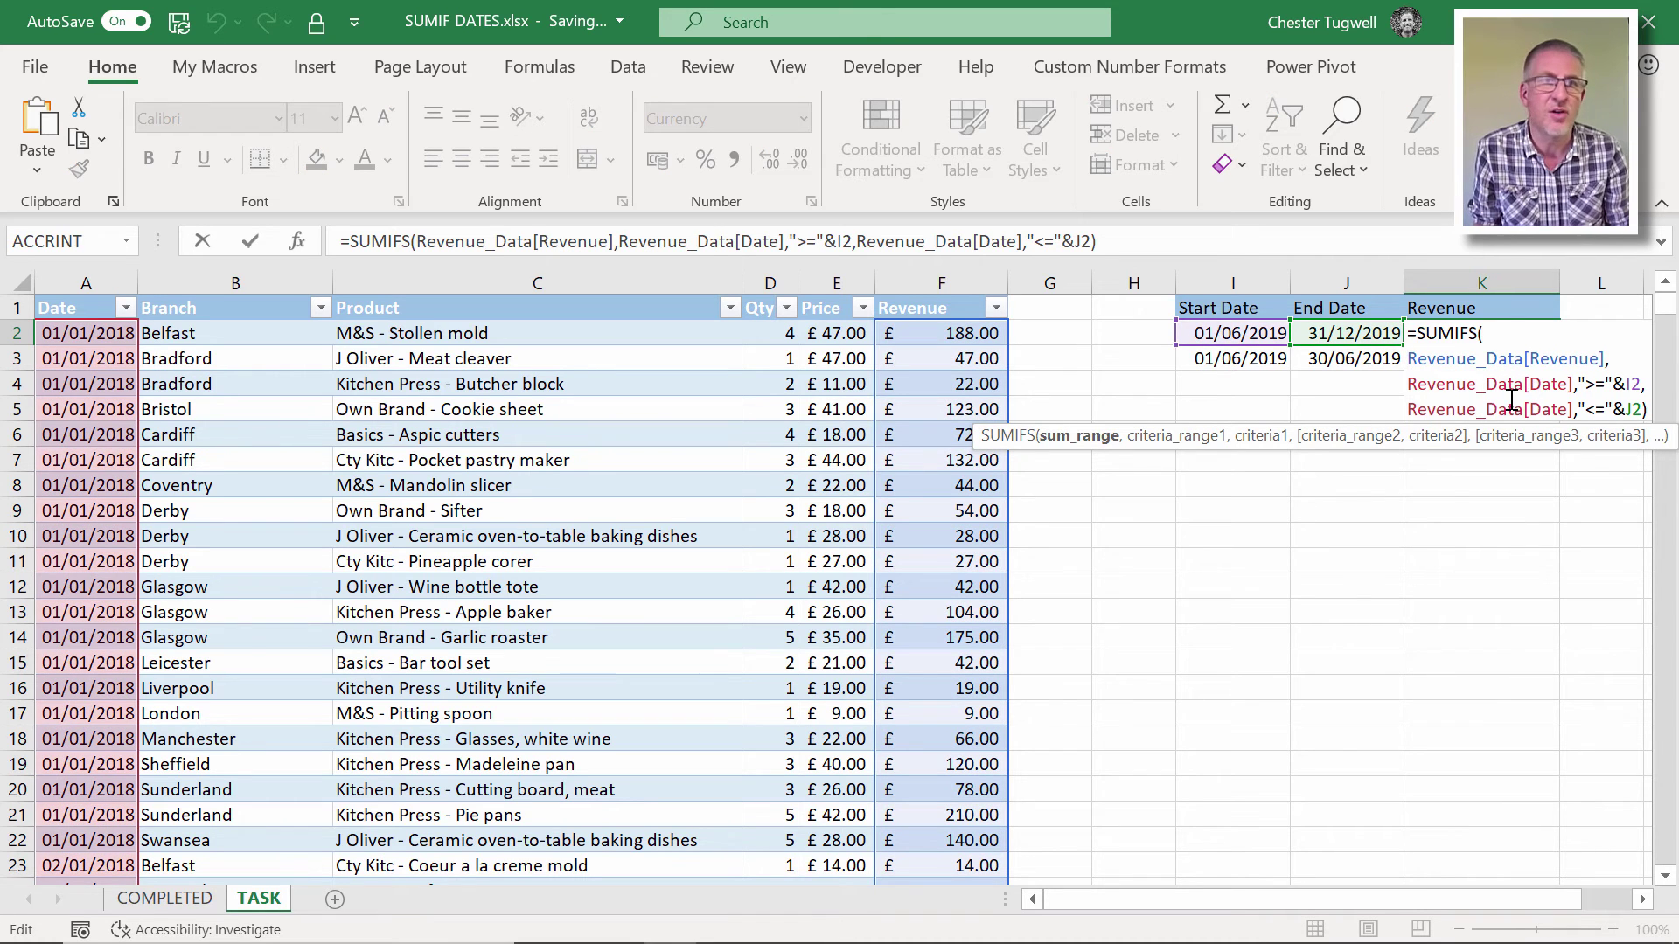
{"action": "left_click", "coordinate": [1649, 902]}
{"action": "left_click", "coordinate": [1649, 902]}
{"action": "left_click", "coordinate": [1649, 902]}
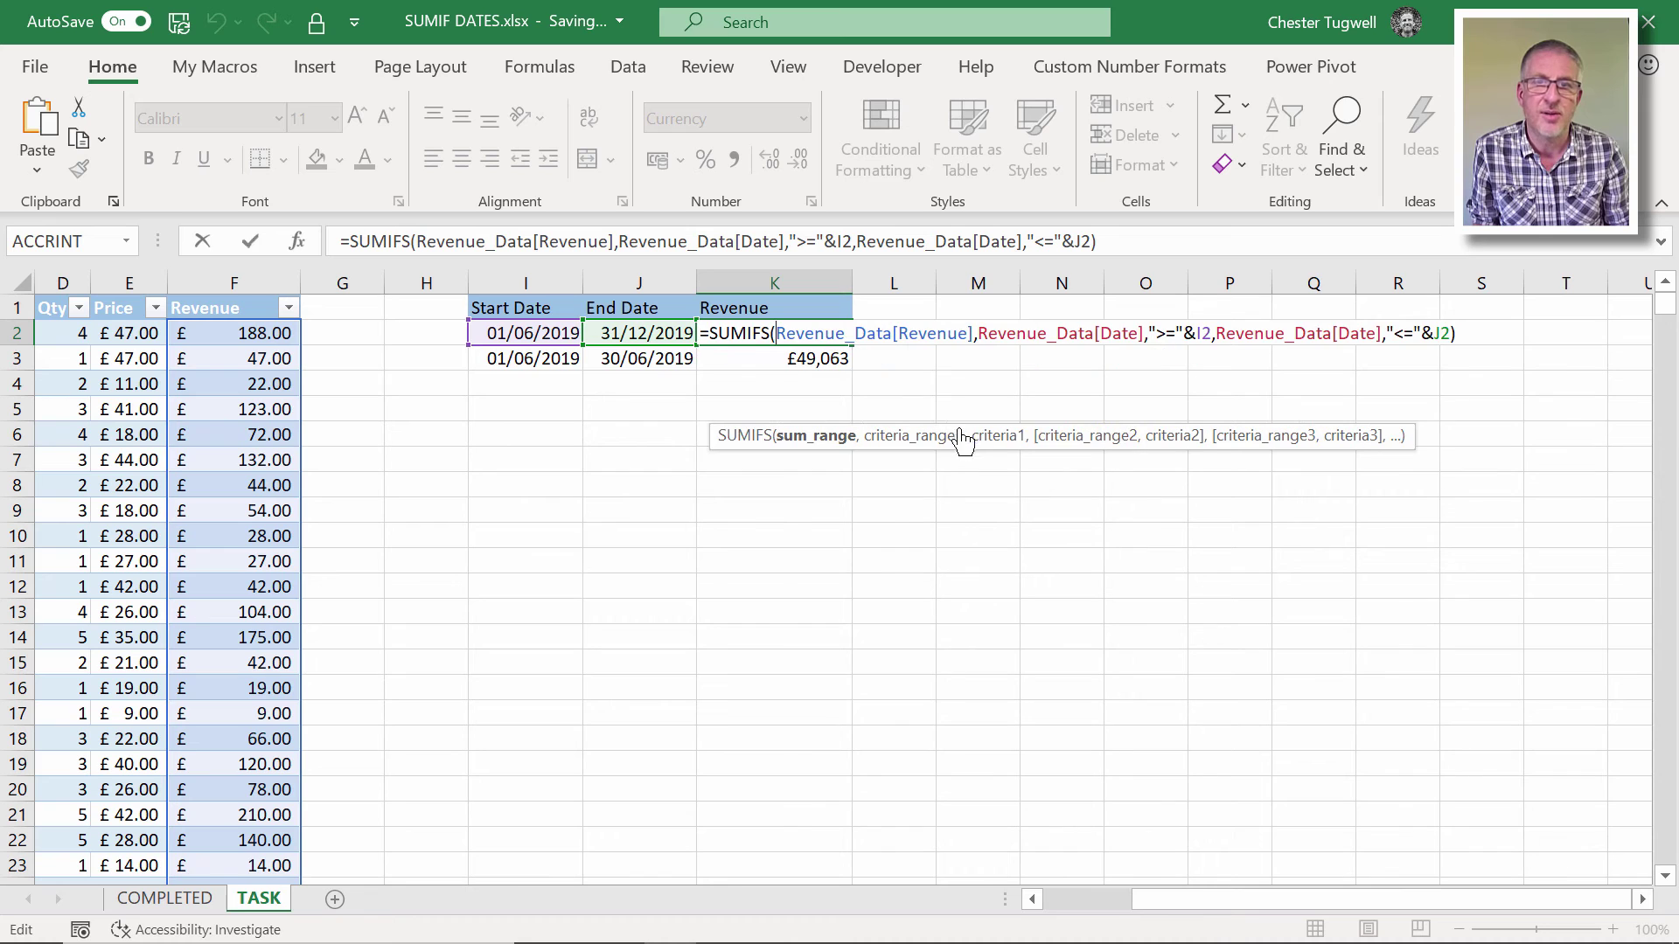
{"action": "left_click", "coordinate": [916, 439]}
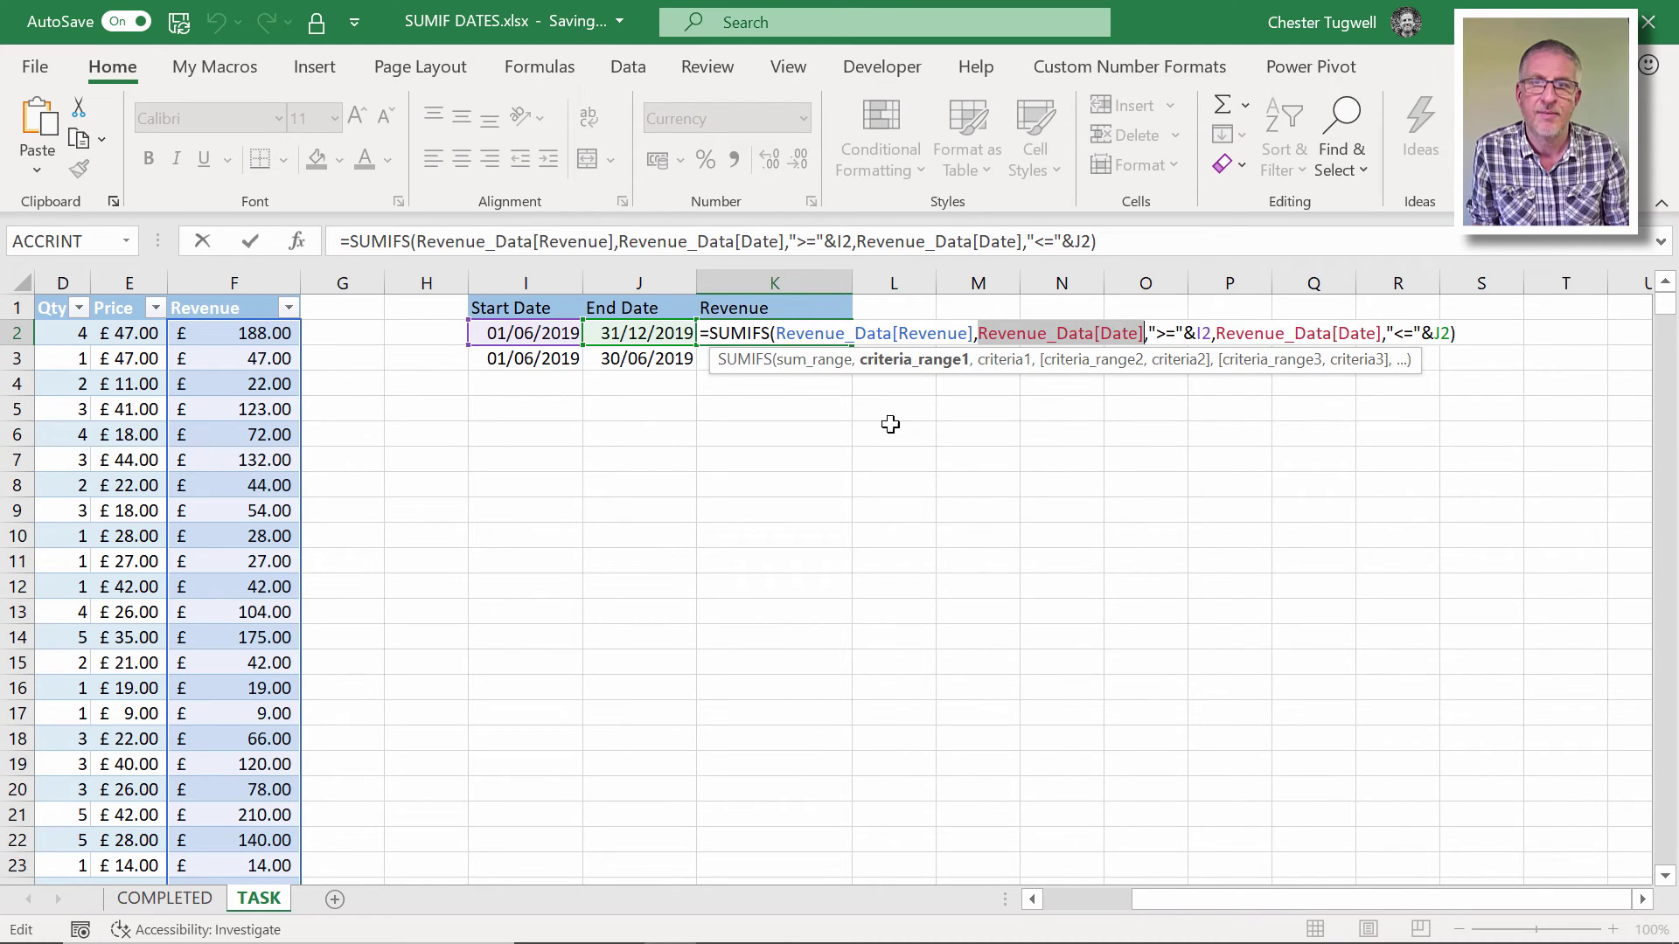
{"action": "left_click", "coordinate": [800, 360]}
{"action": "left_click", "coordinate": [891, 378]}
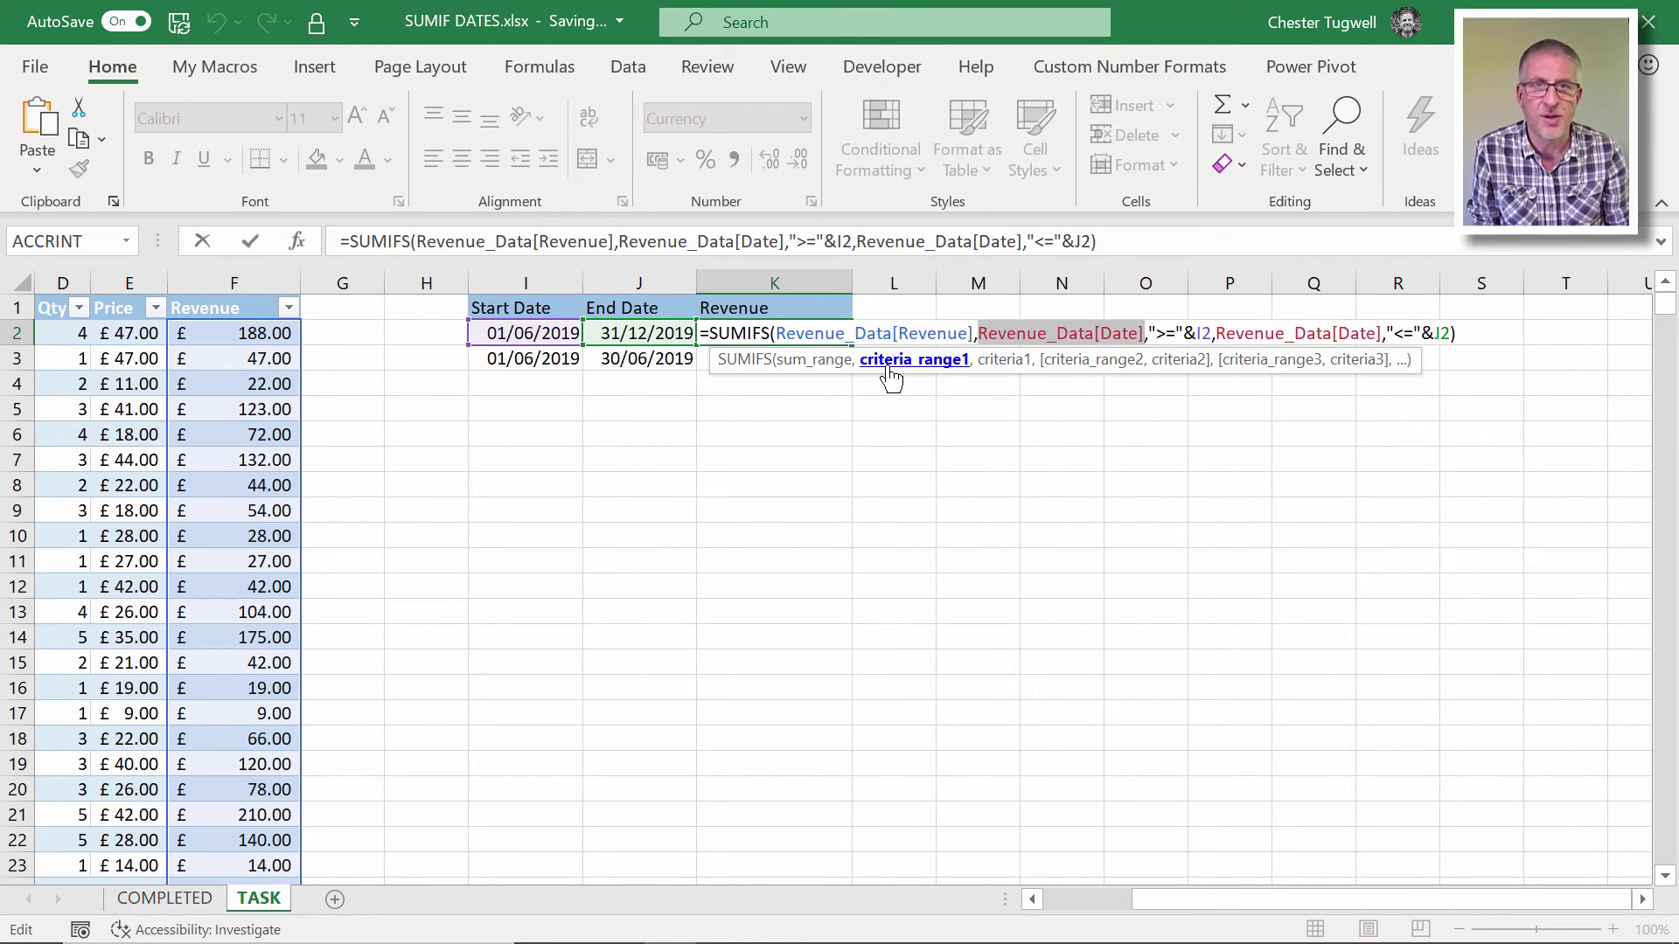
{"action": "left_click", "coordinate": [1085, 377]}
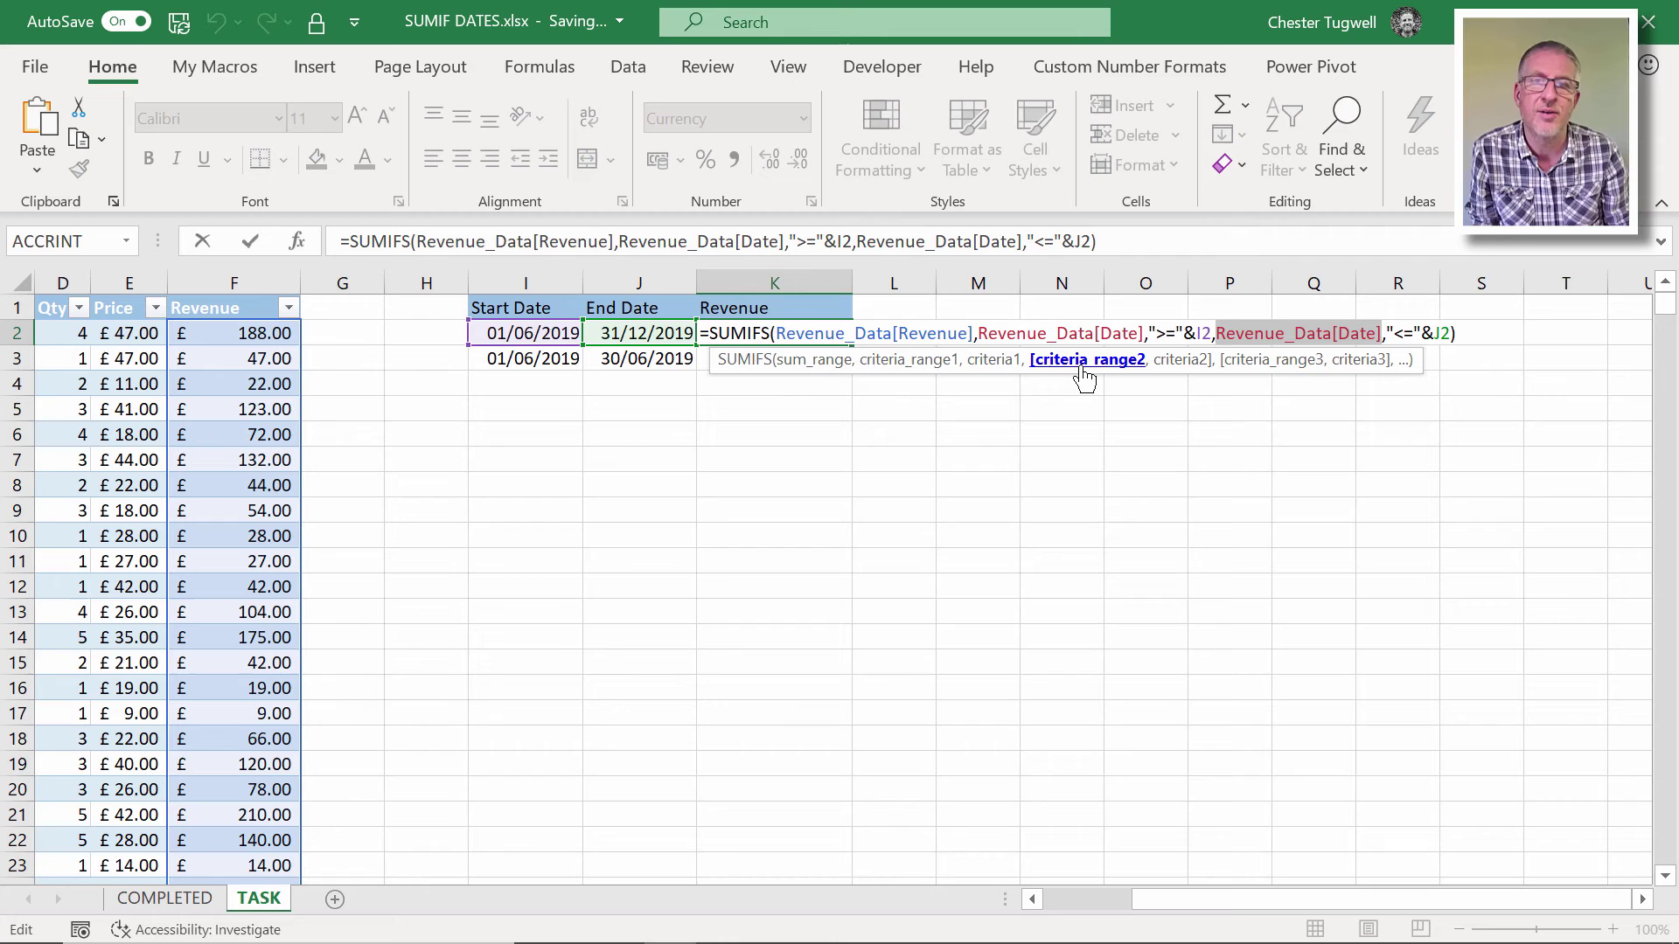
{"action": "key", "text": "Return"}
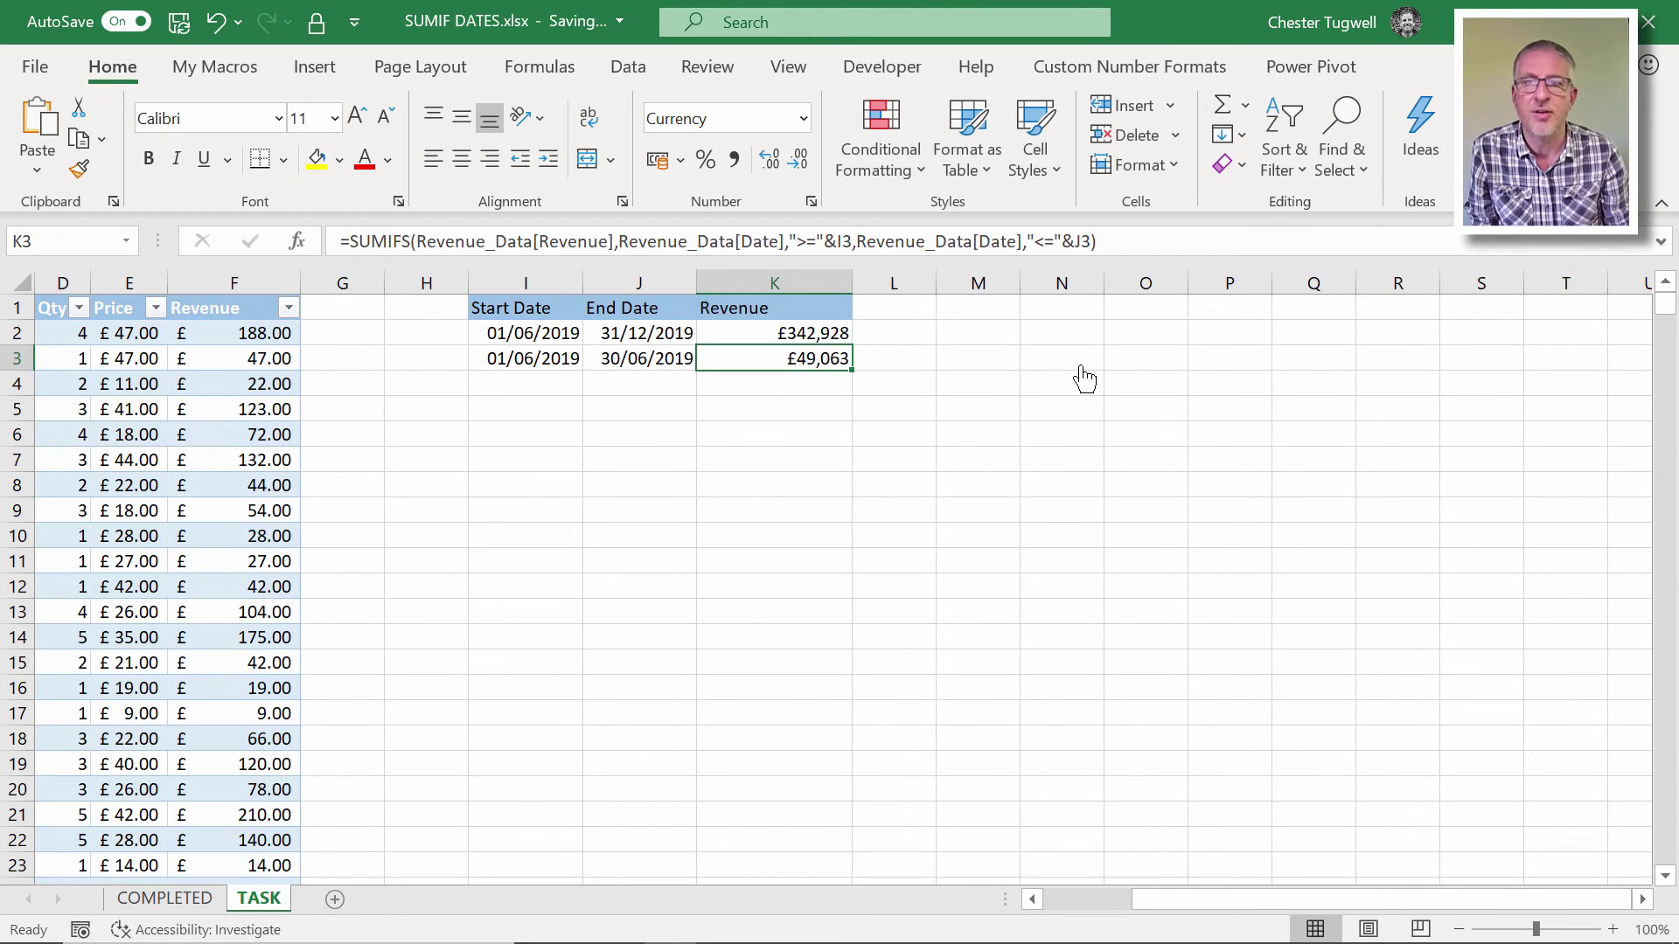
{"action": "left_click_drag", "start_coordinate": [1443, 899], "coordinate": [1393, 901]}
Enter start date 15/06/2019 in I4 and the formula =EDATE(I4,6) in J4
{"action": "left_click", "coordinate": [1089, 385]}
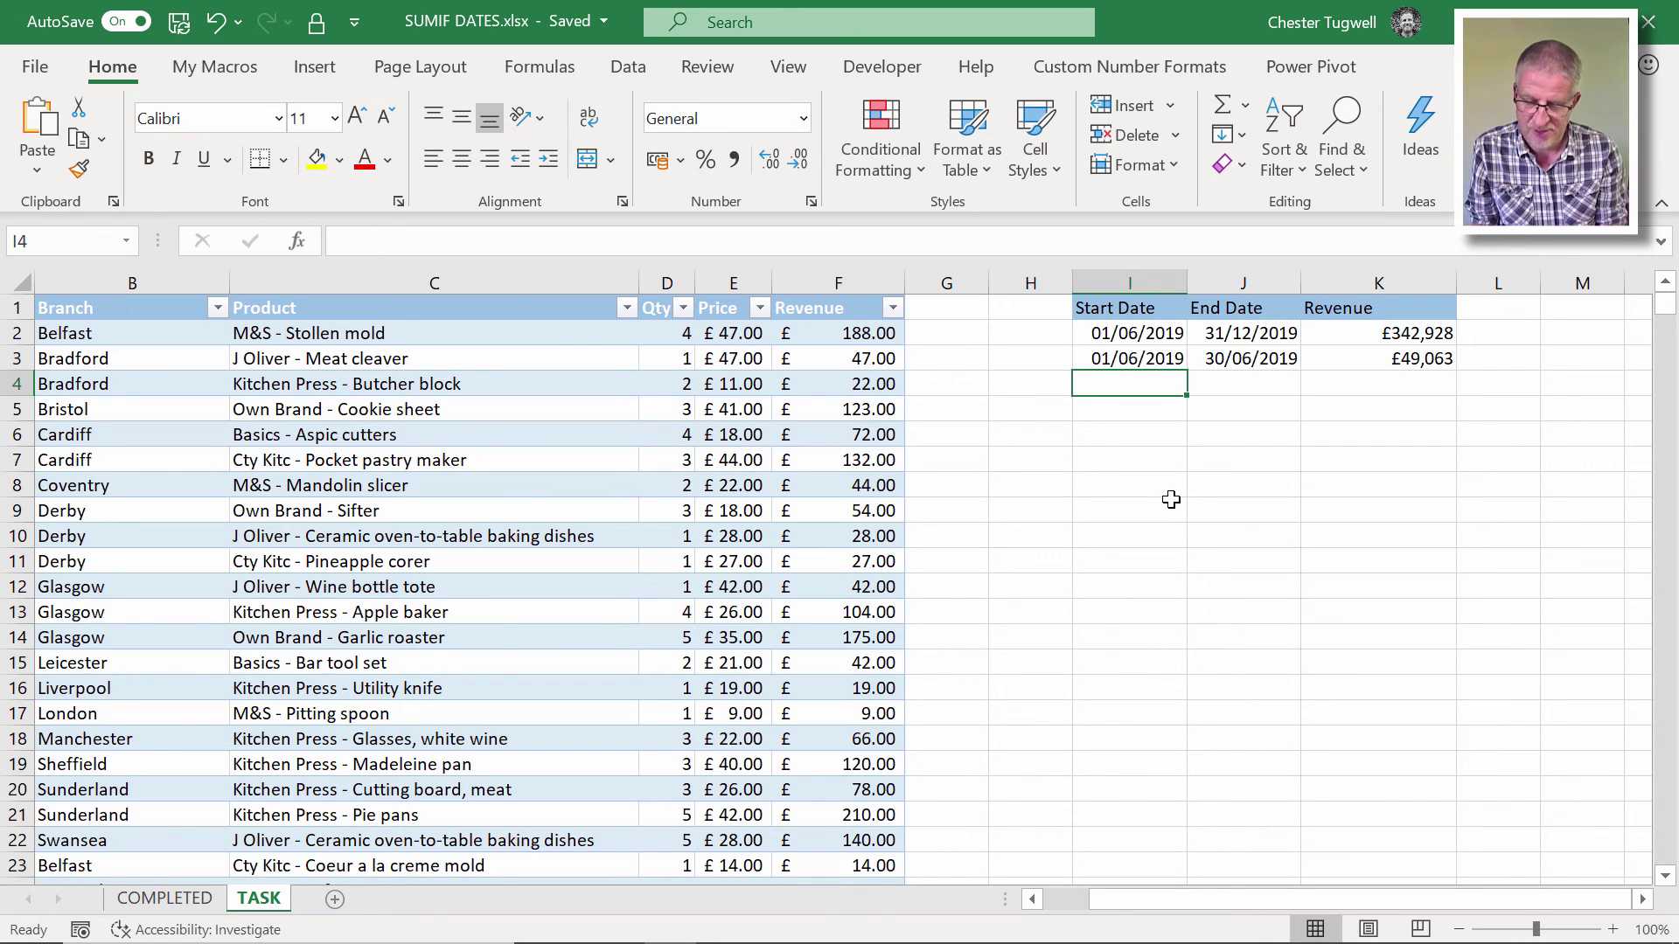
{"action": "type", "text": "15/0"}
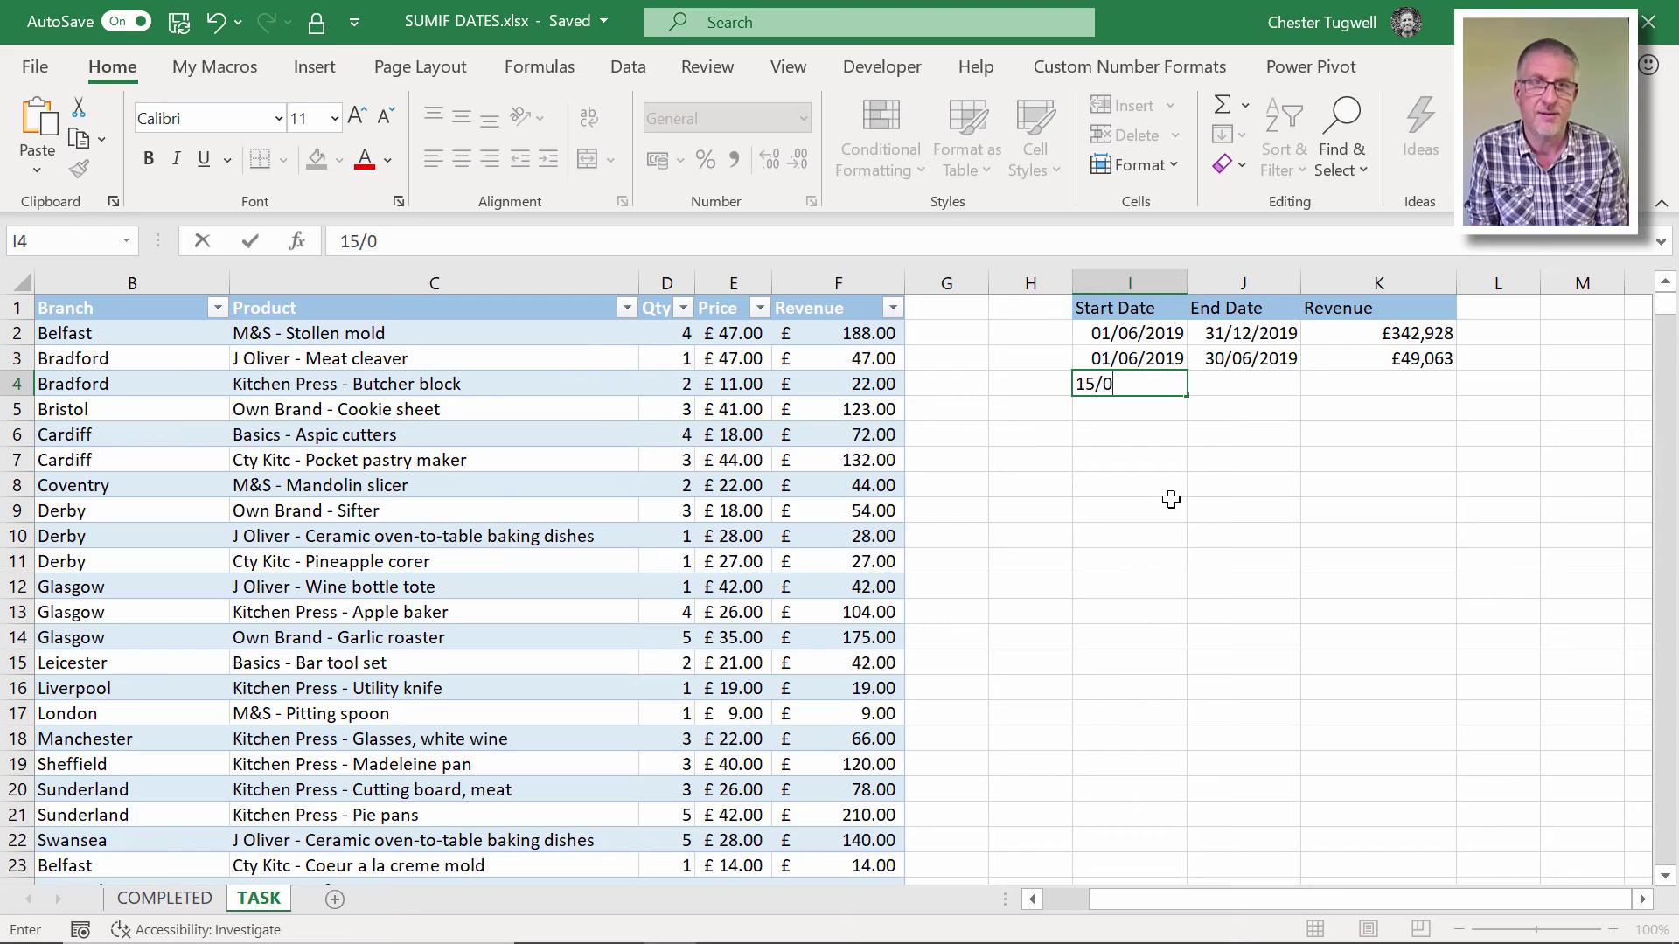
{"action": "type", "text": "6/201"}
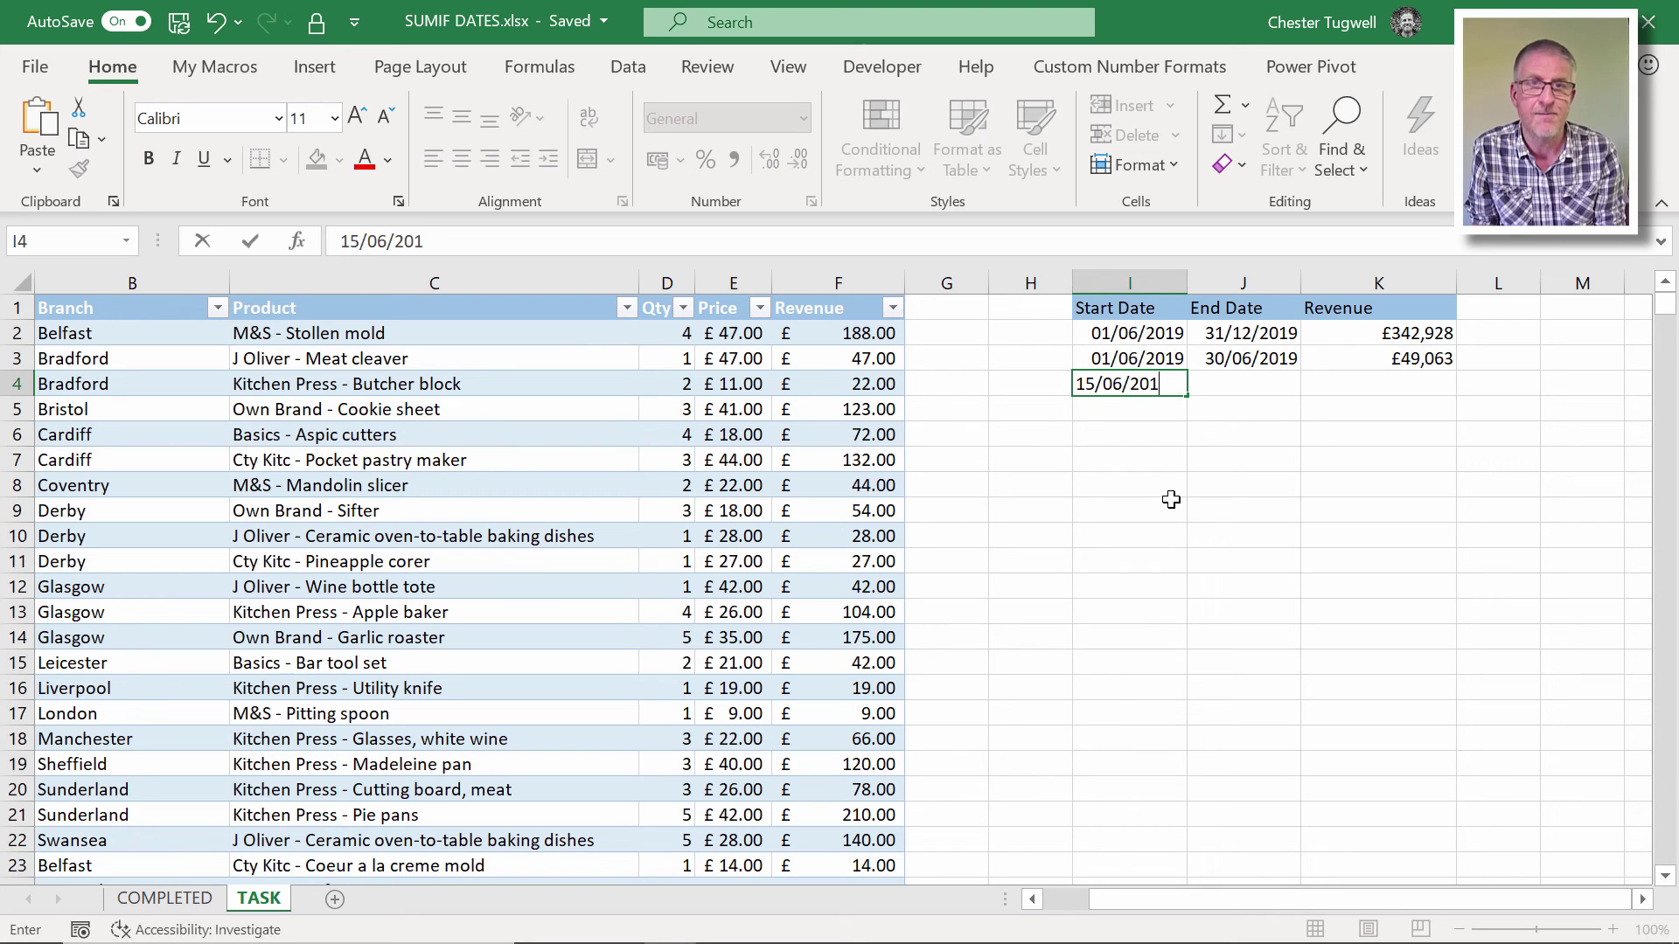
{"action": "type", "text": "9"}
{"action": "key", "text": "Tab"}
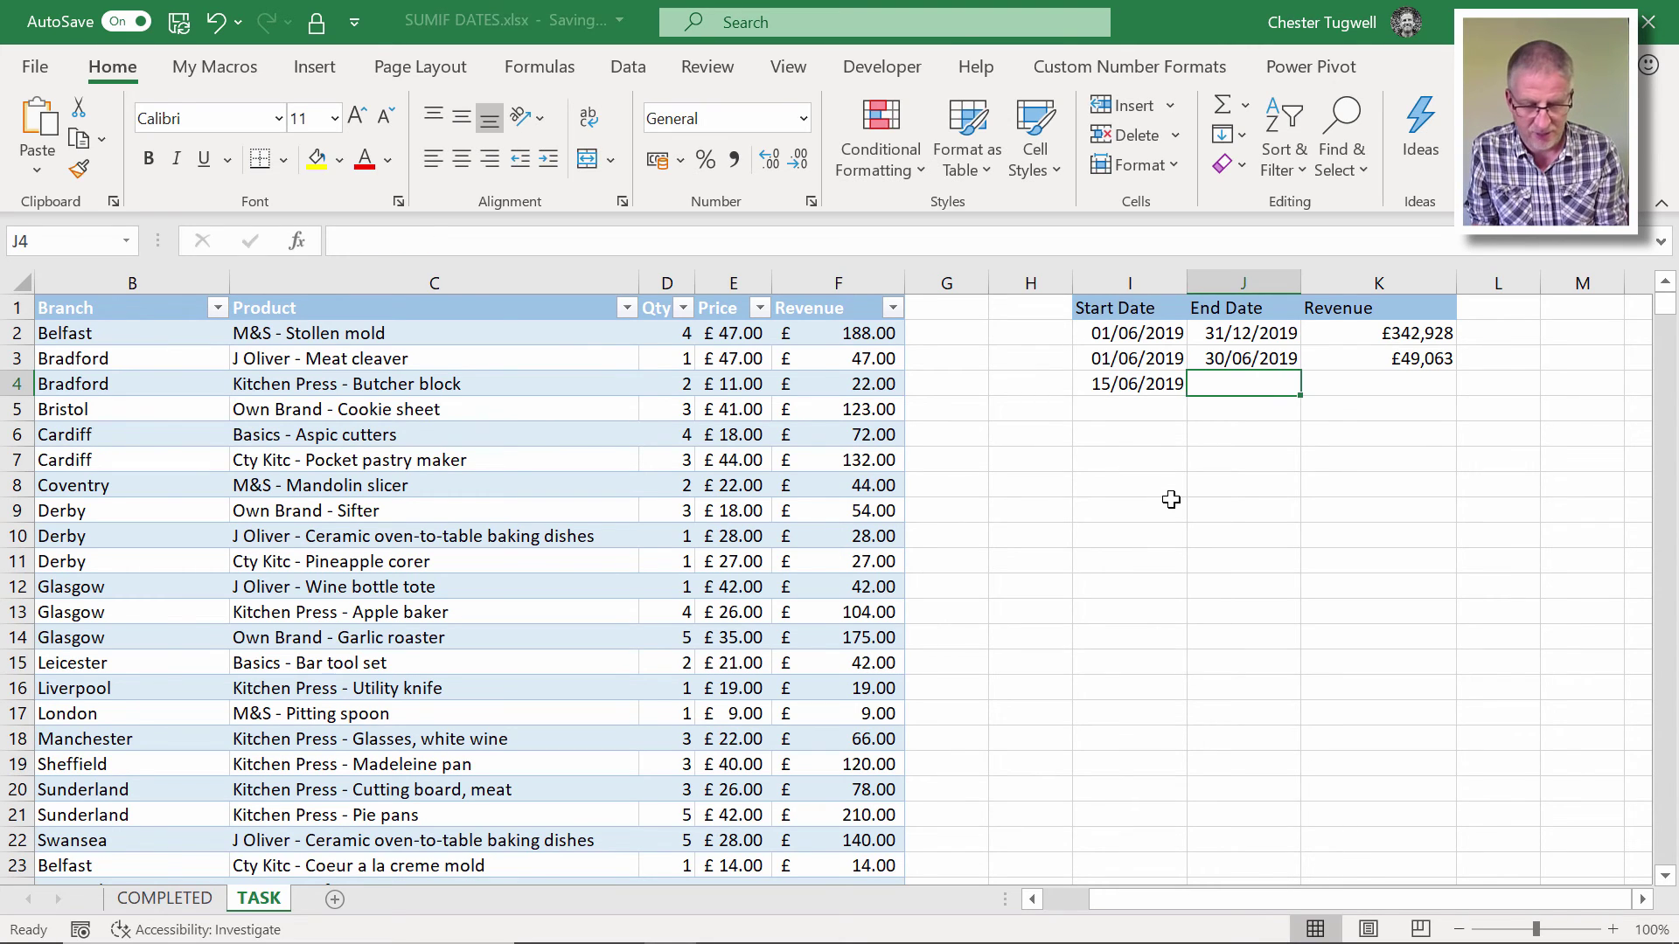
{"action": "type", "text": "=edate"}
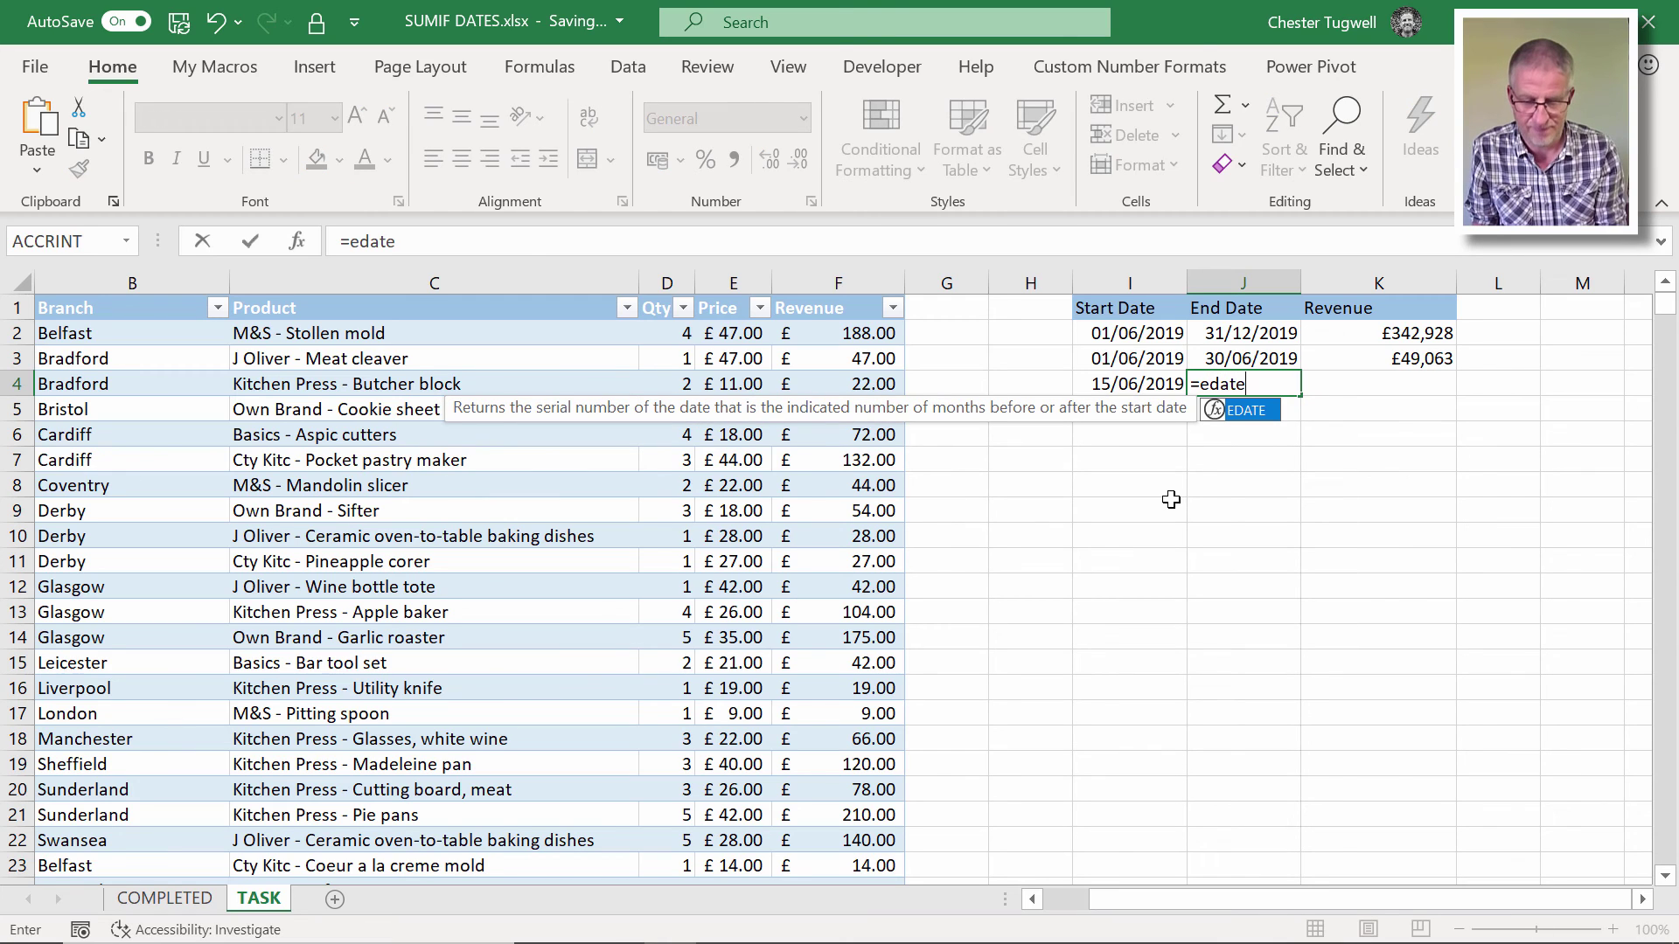
{"action": "type", "text": "("}
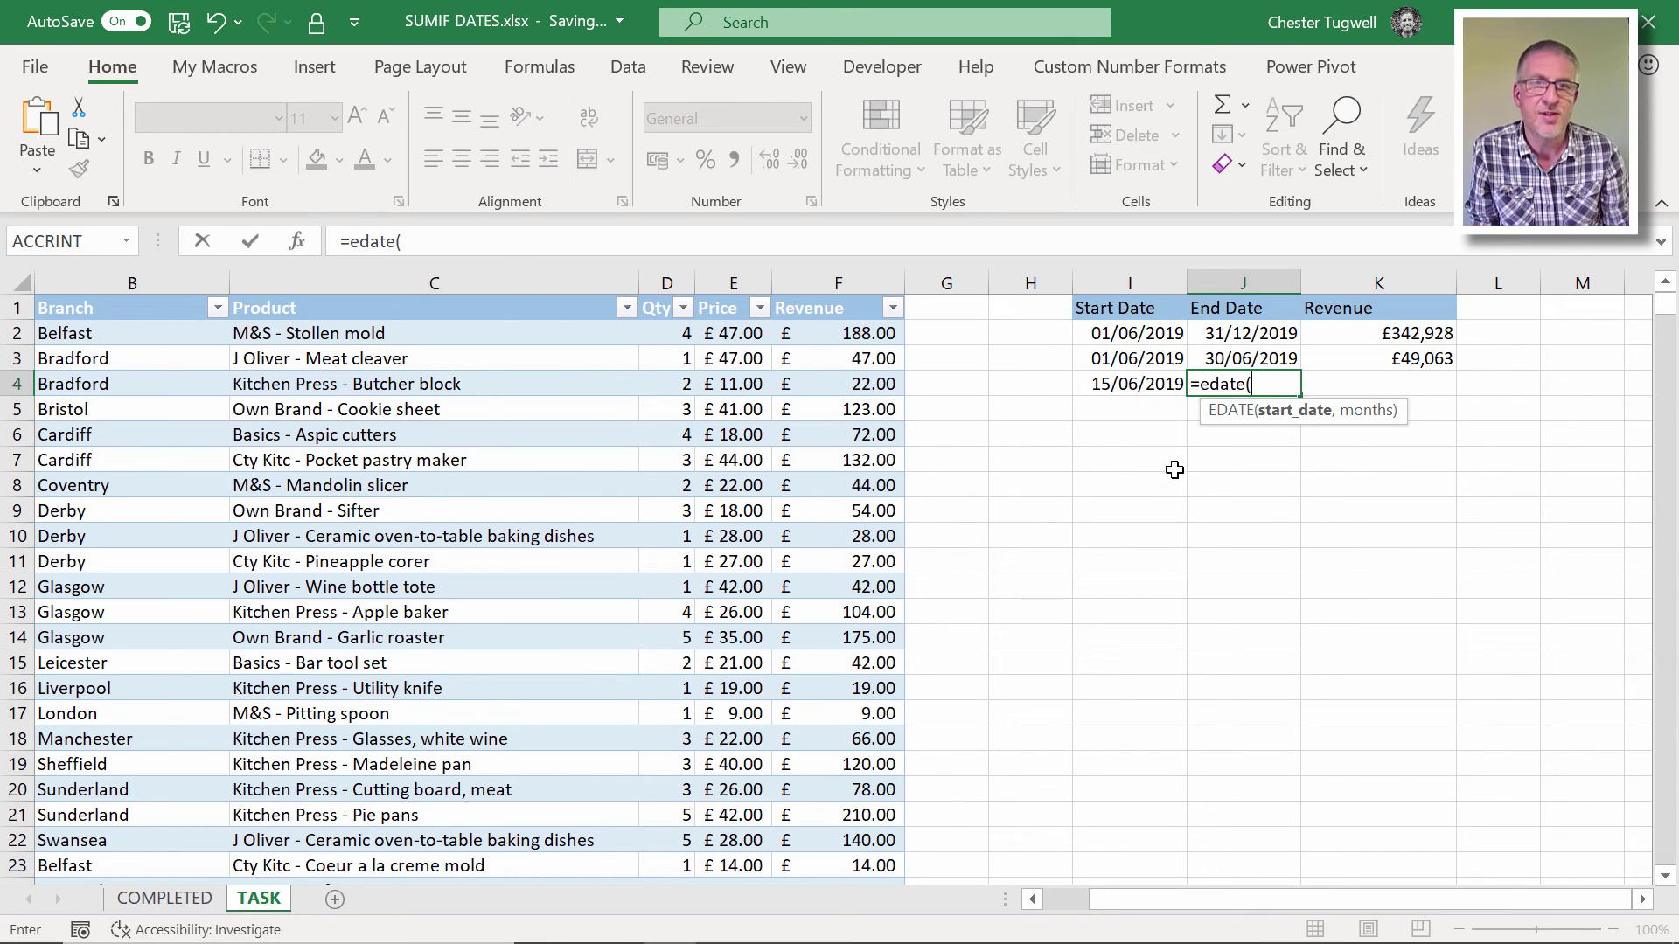
{"action": "left_click", "coordinate": [1137, 388]}
{"action": "type", "text": ",6"}
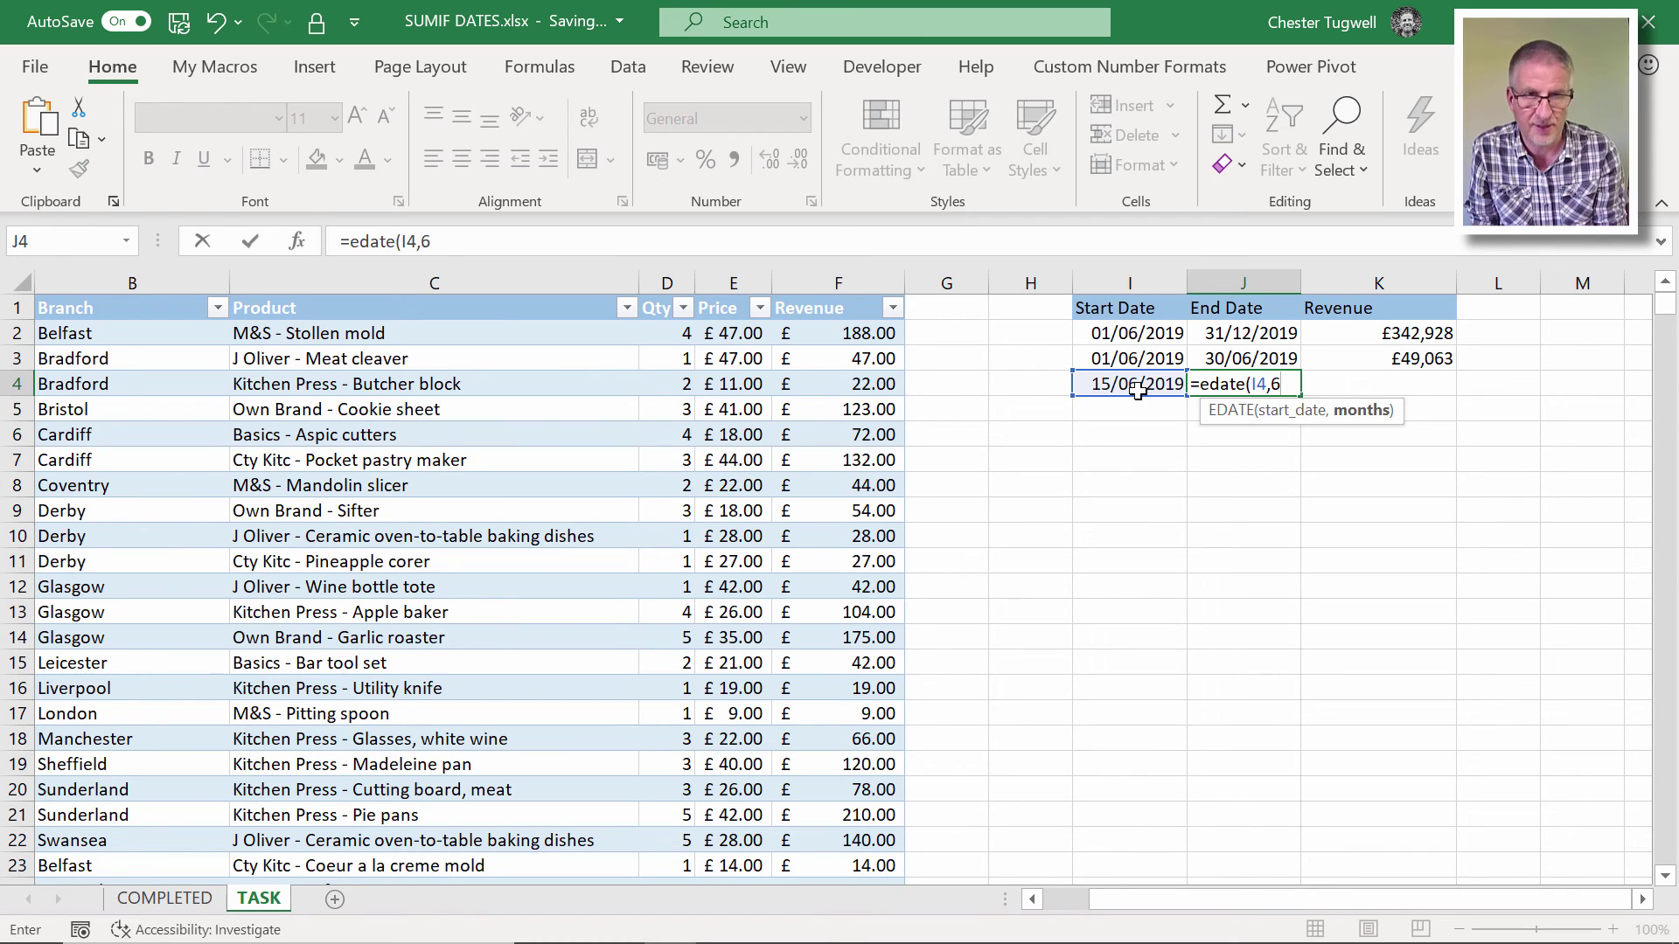
{"action": "type", "text": ")"}
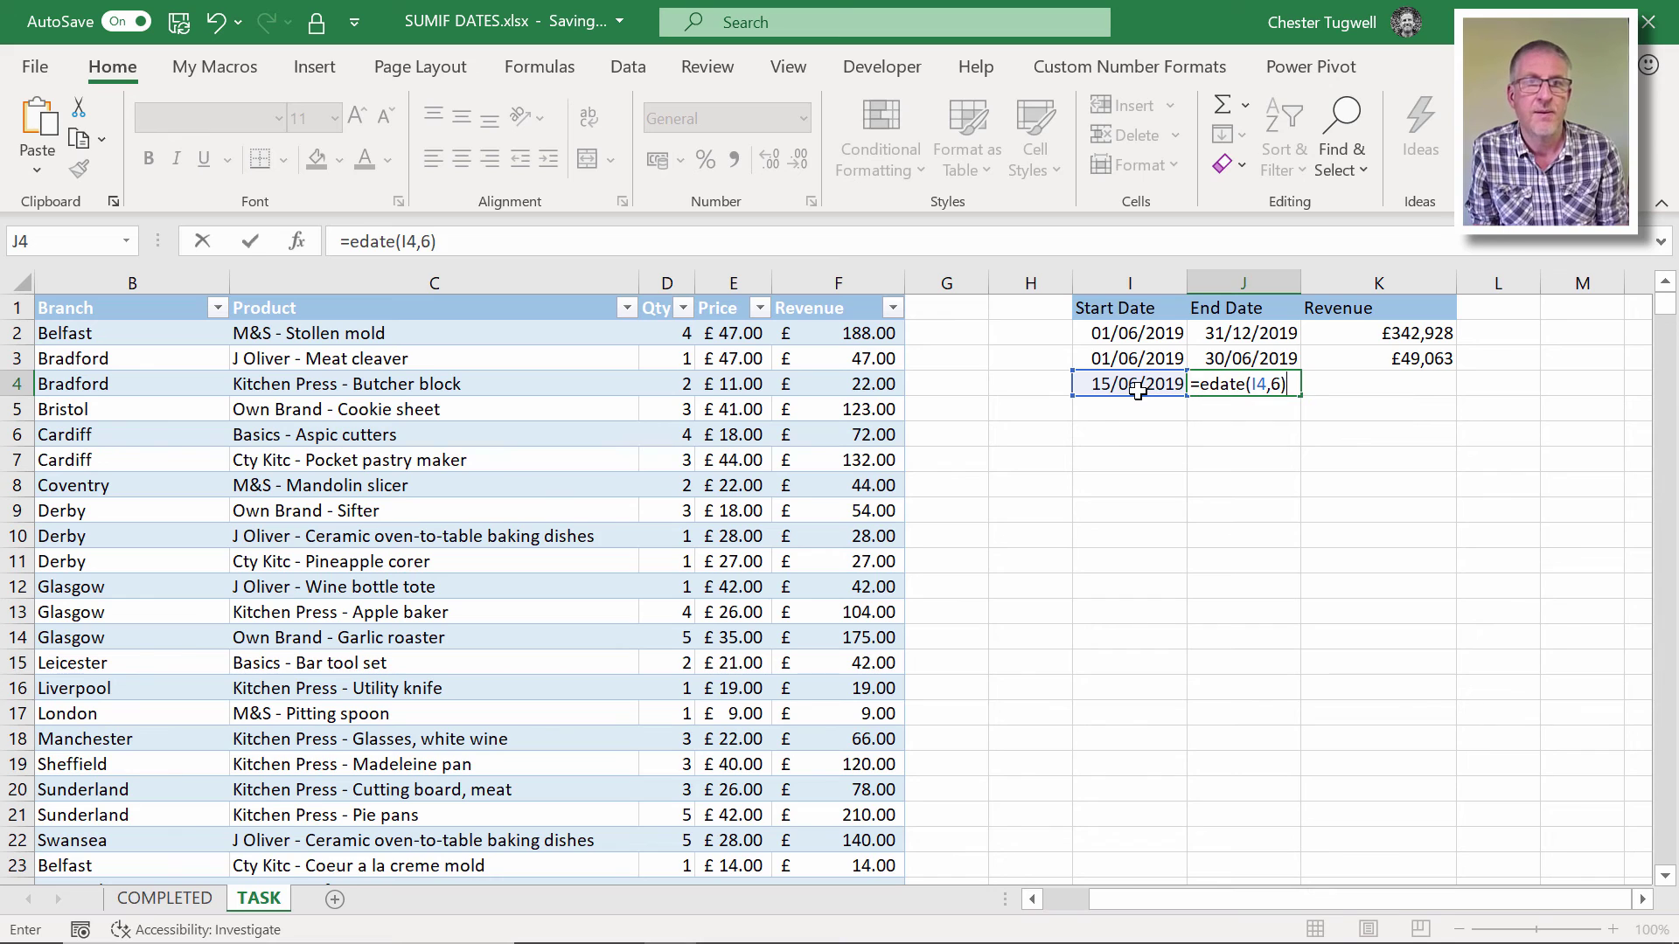
{"action": "key", "text": "Return"}
Format J4 as Short Date so it displays 15/12/2019
{"action": "left_click", "coordinate": [1256, 380]}
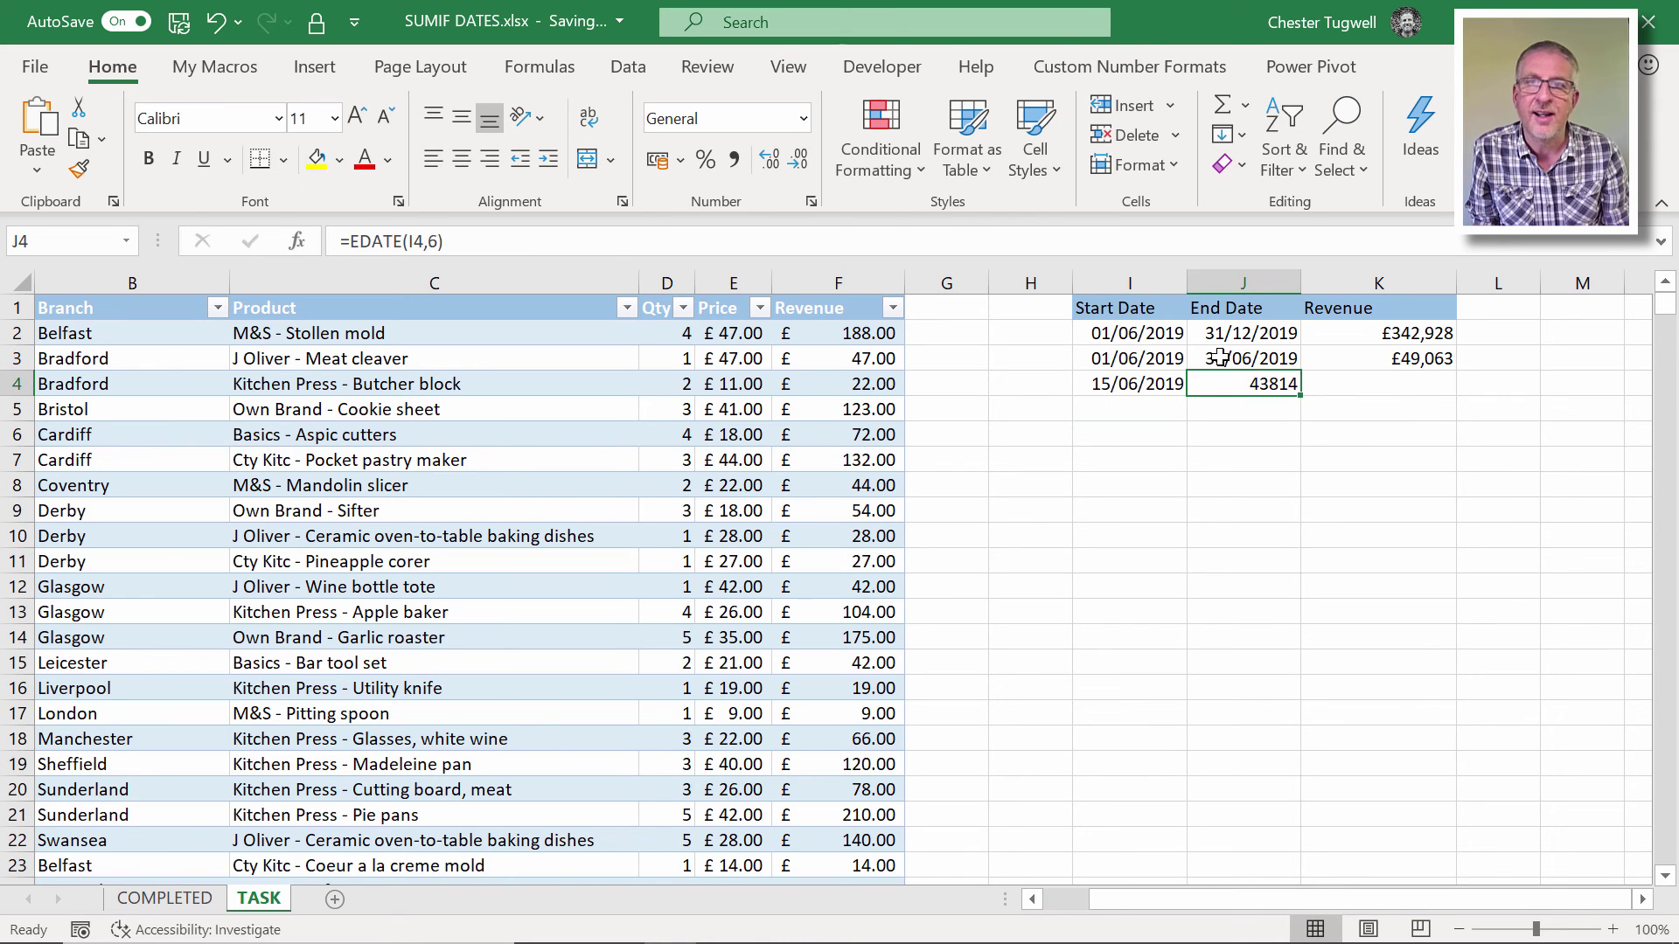
{"action": "left_click", "coordinate": [805, 113]}
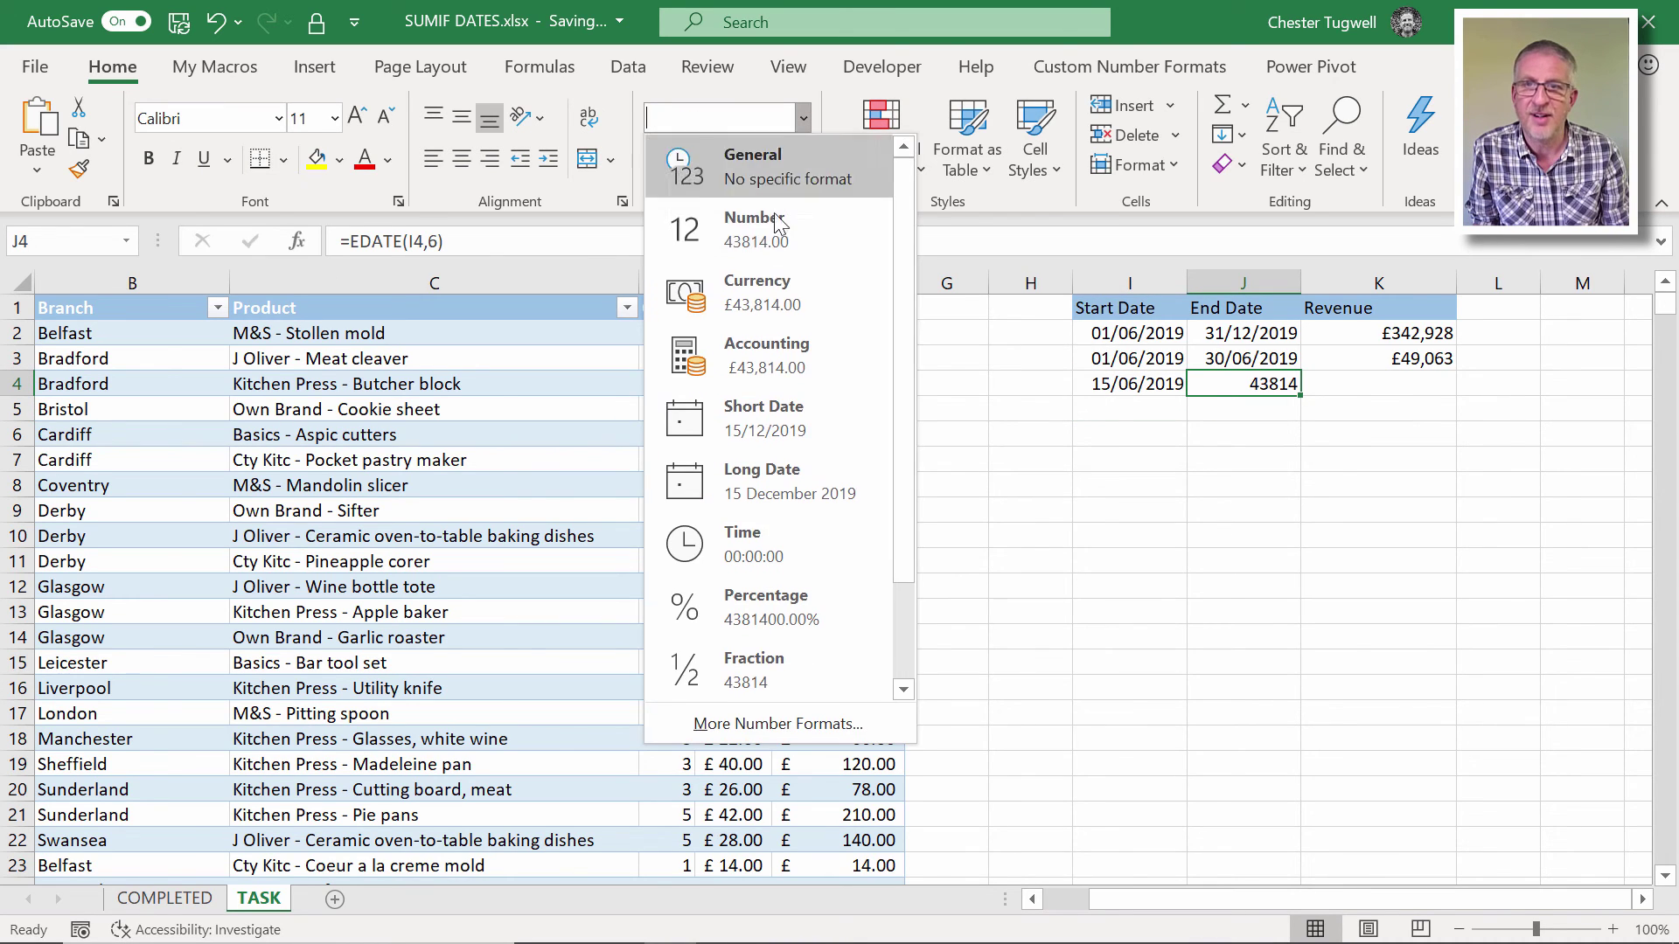
{"action": "left_click", "coordinate": [757, 403]}
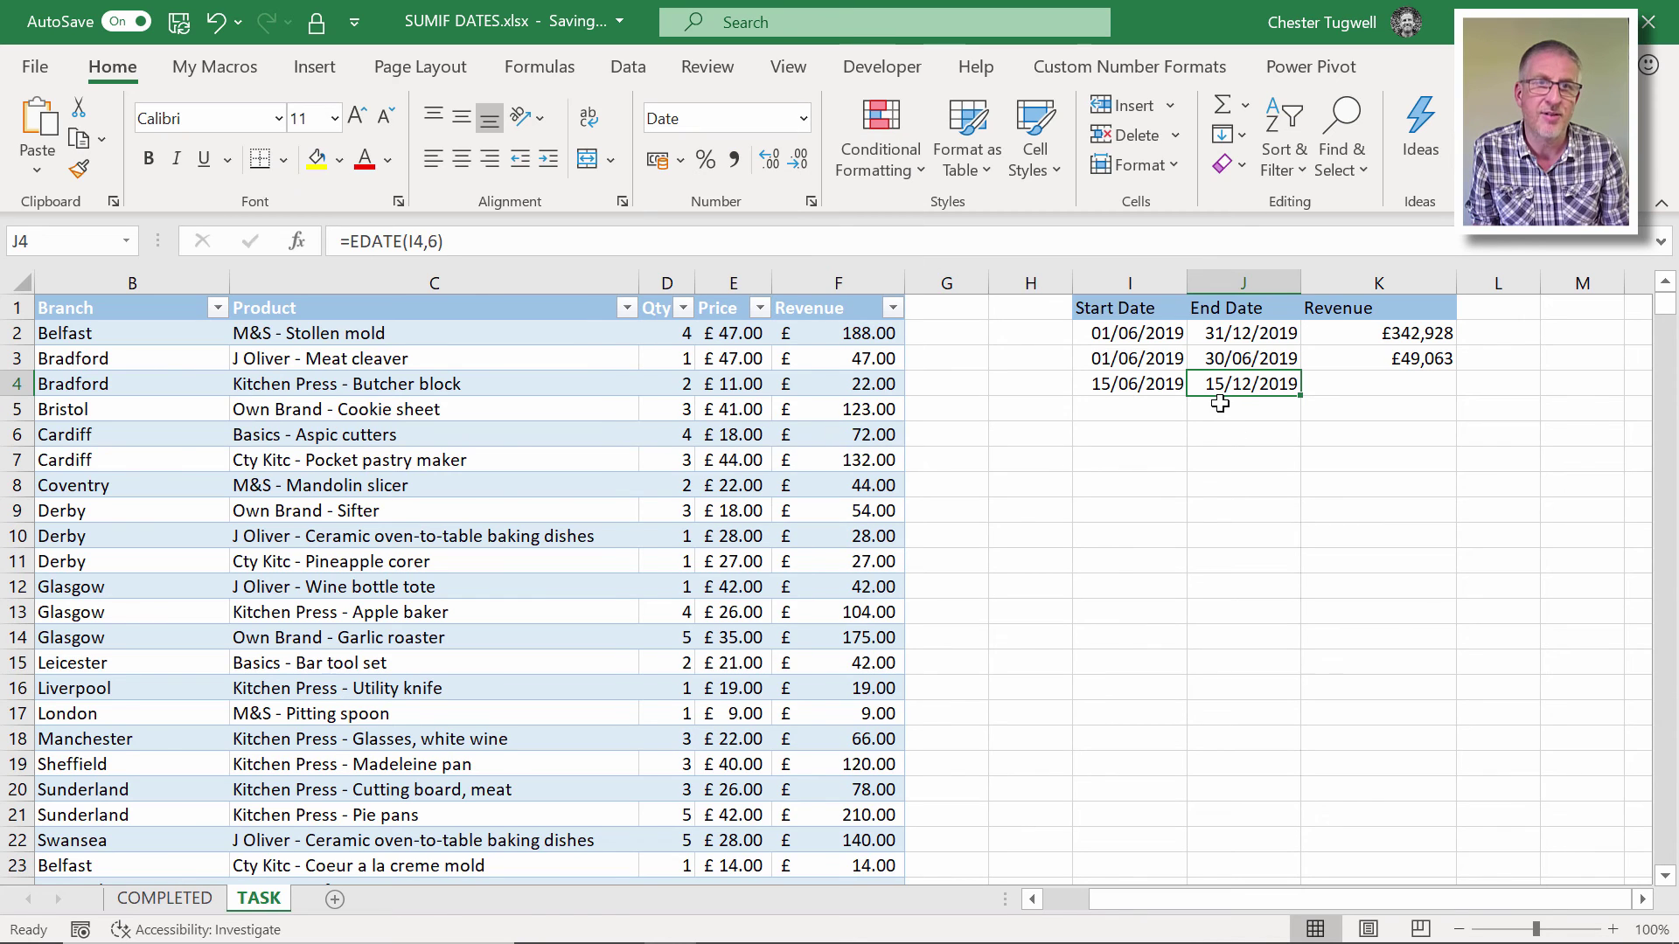
Fill K3's SUMIFS revenue formula down into K4, giving £294,968
{"action": "left_click", "coordinate": [1390, 369]}
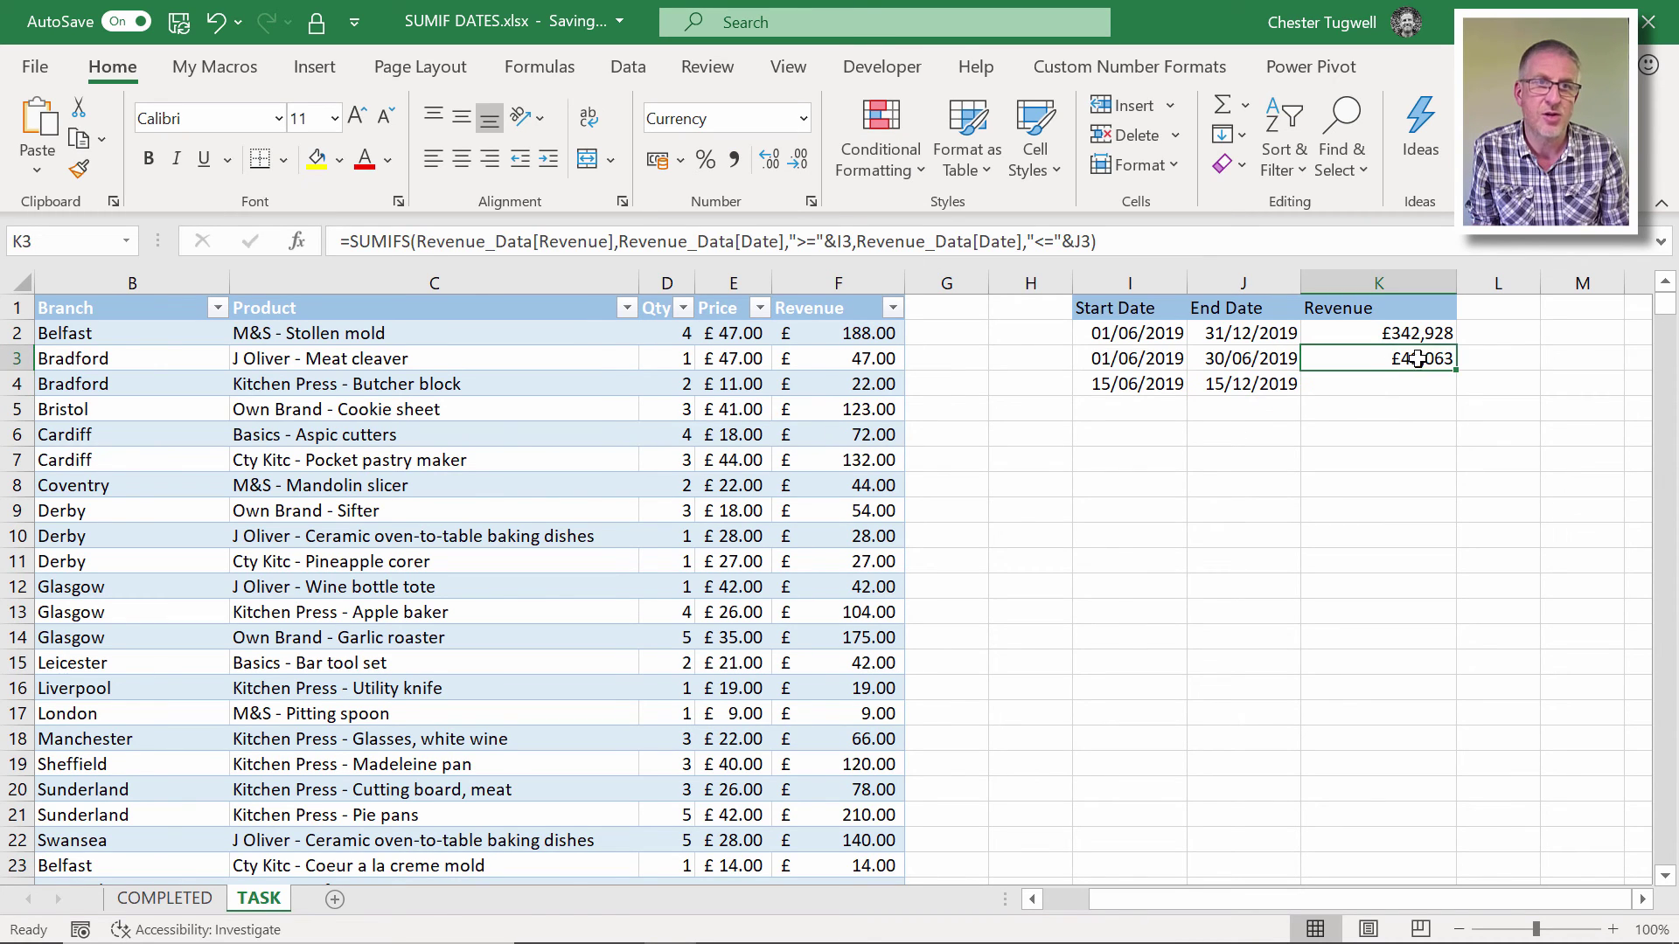
{"action": "left_click_drag", "start_coordinate": [1457, 370], "coordinate": [1456, 395]}
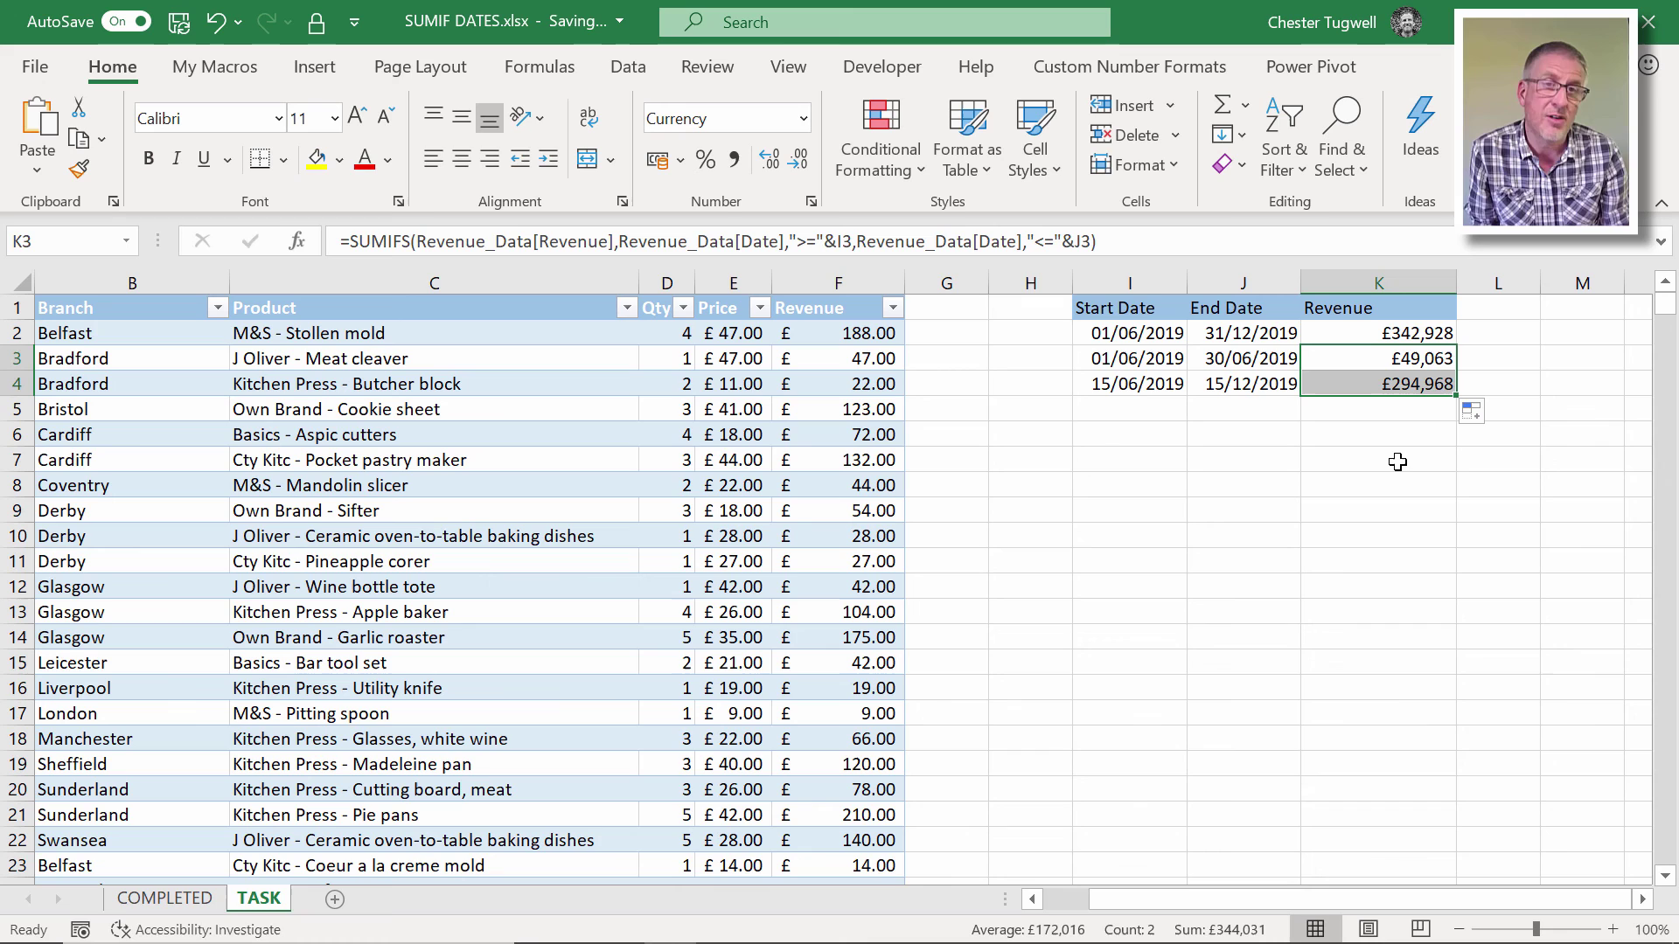
{"action": "left_click", "coordinate": [1382, 333]}
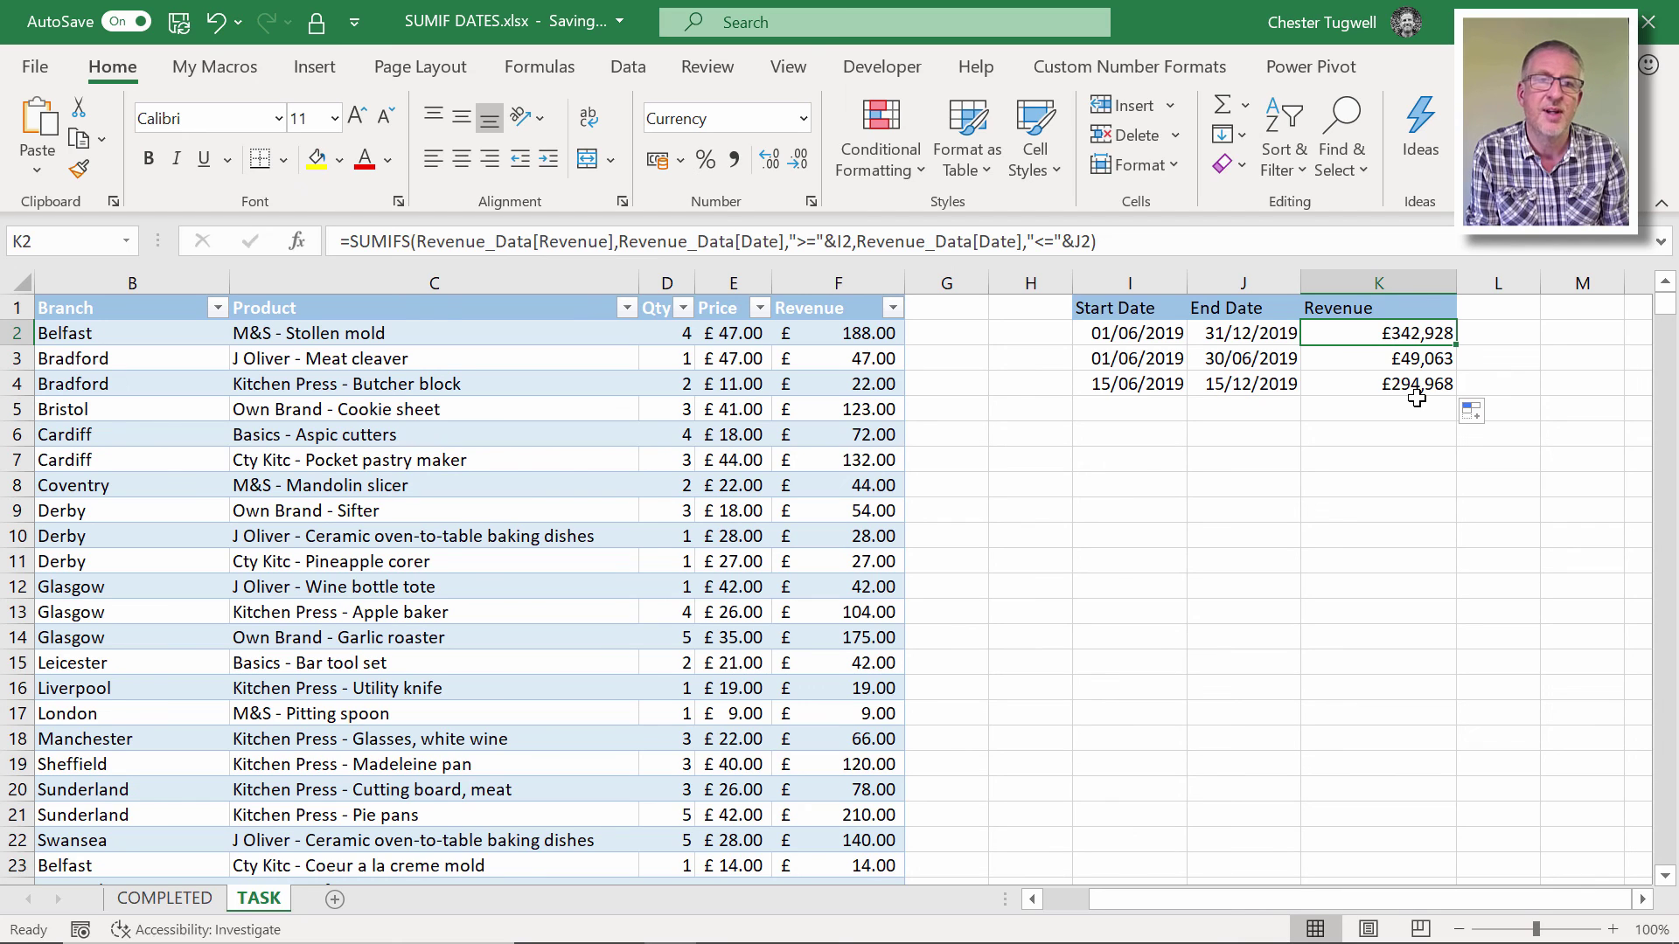
Review the EOMONTH formula in J3 and the EDATE formula in J4 without changing them
{"action": "double_click", "coordinate": [1239, 358]}
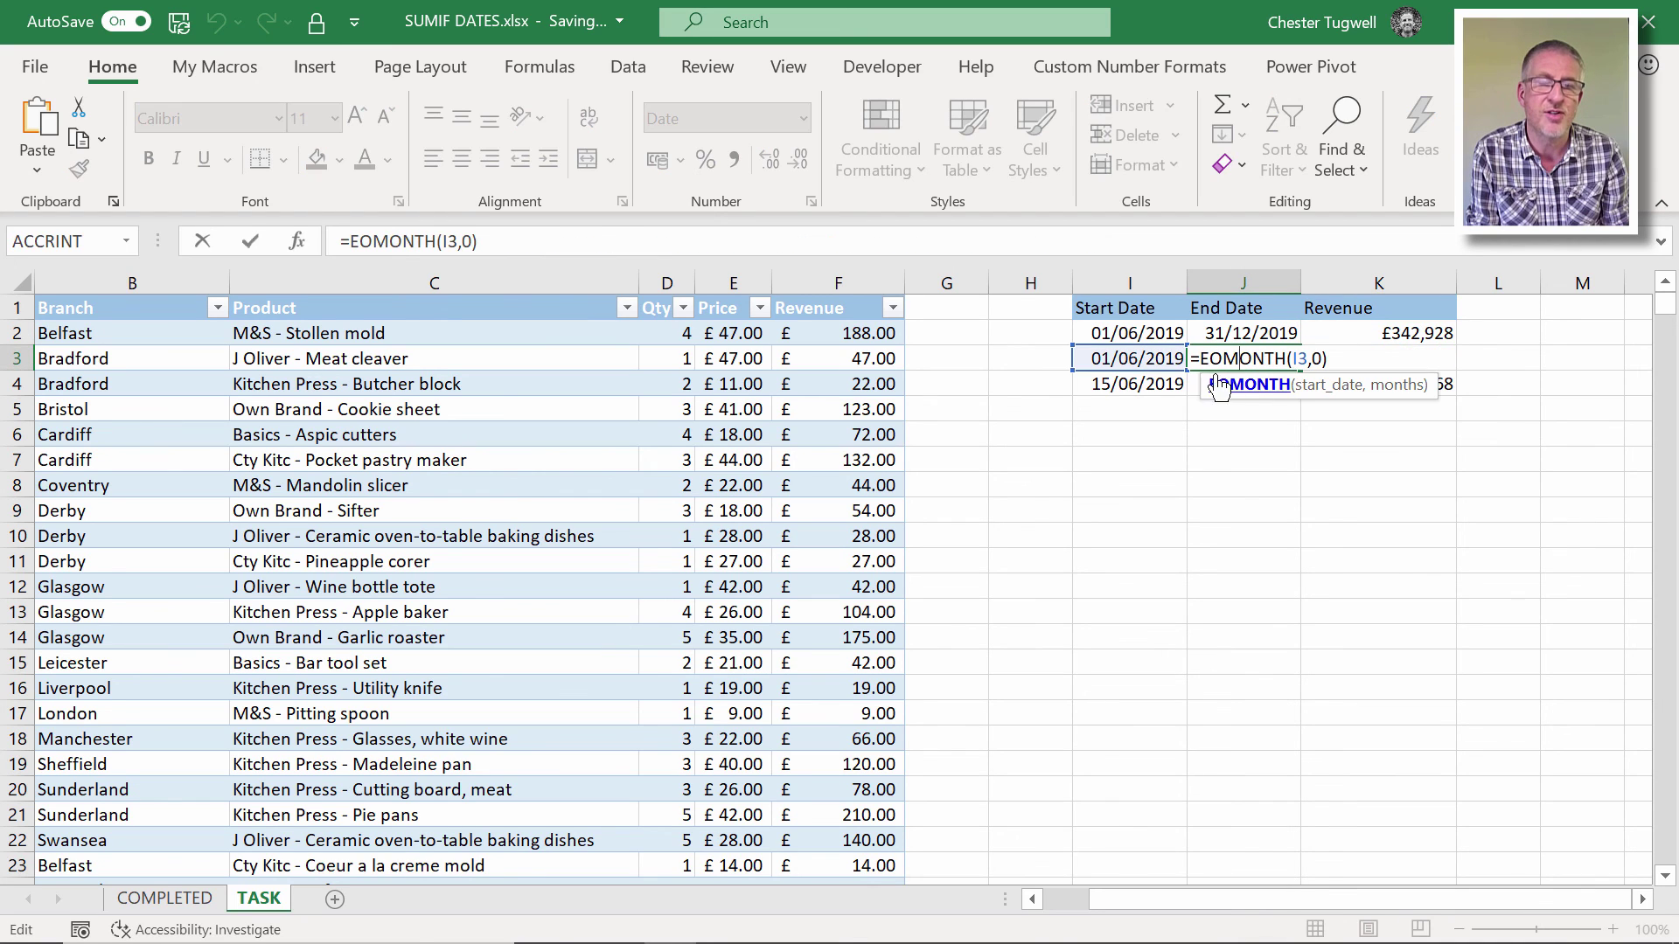
{"action": "key", "text": "ctrl+Return"}
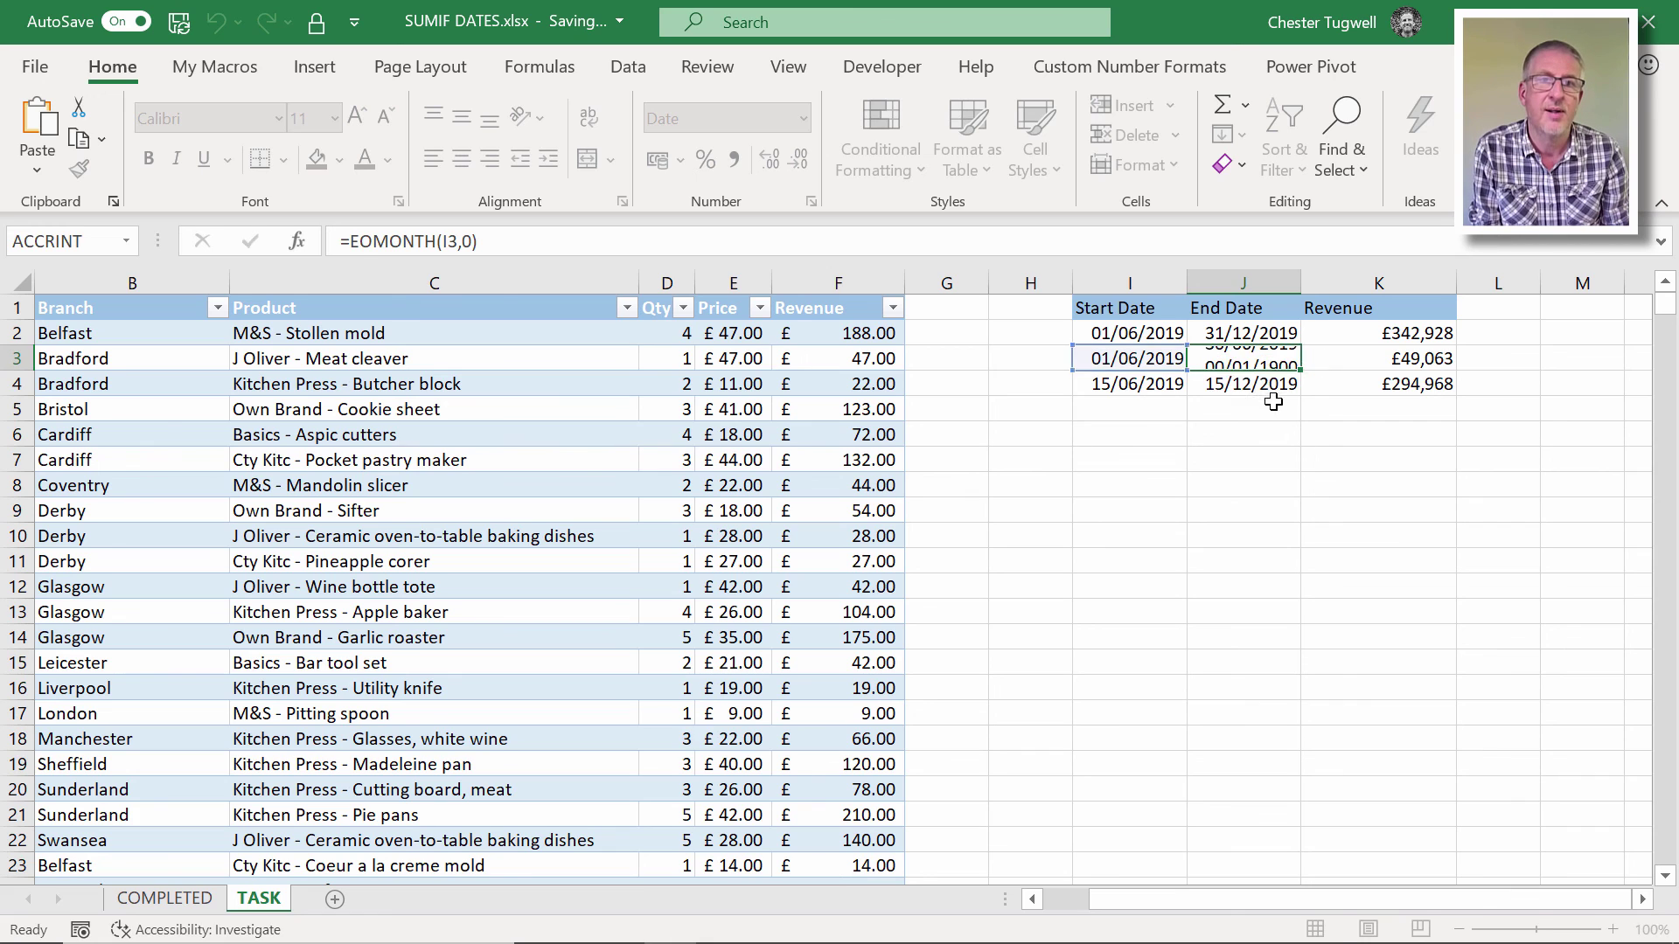
{"action": "double_click", "coordinate": [1268, 389]}
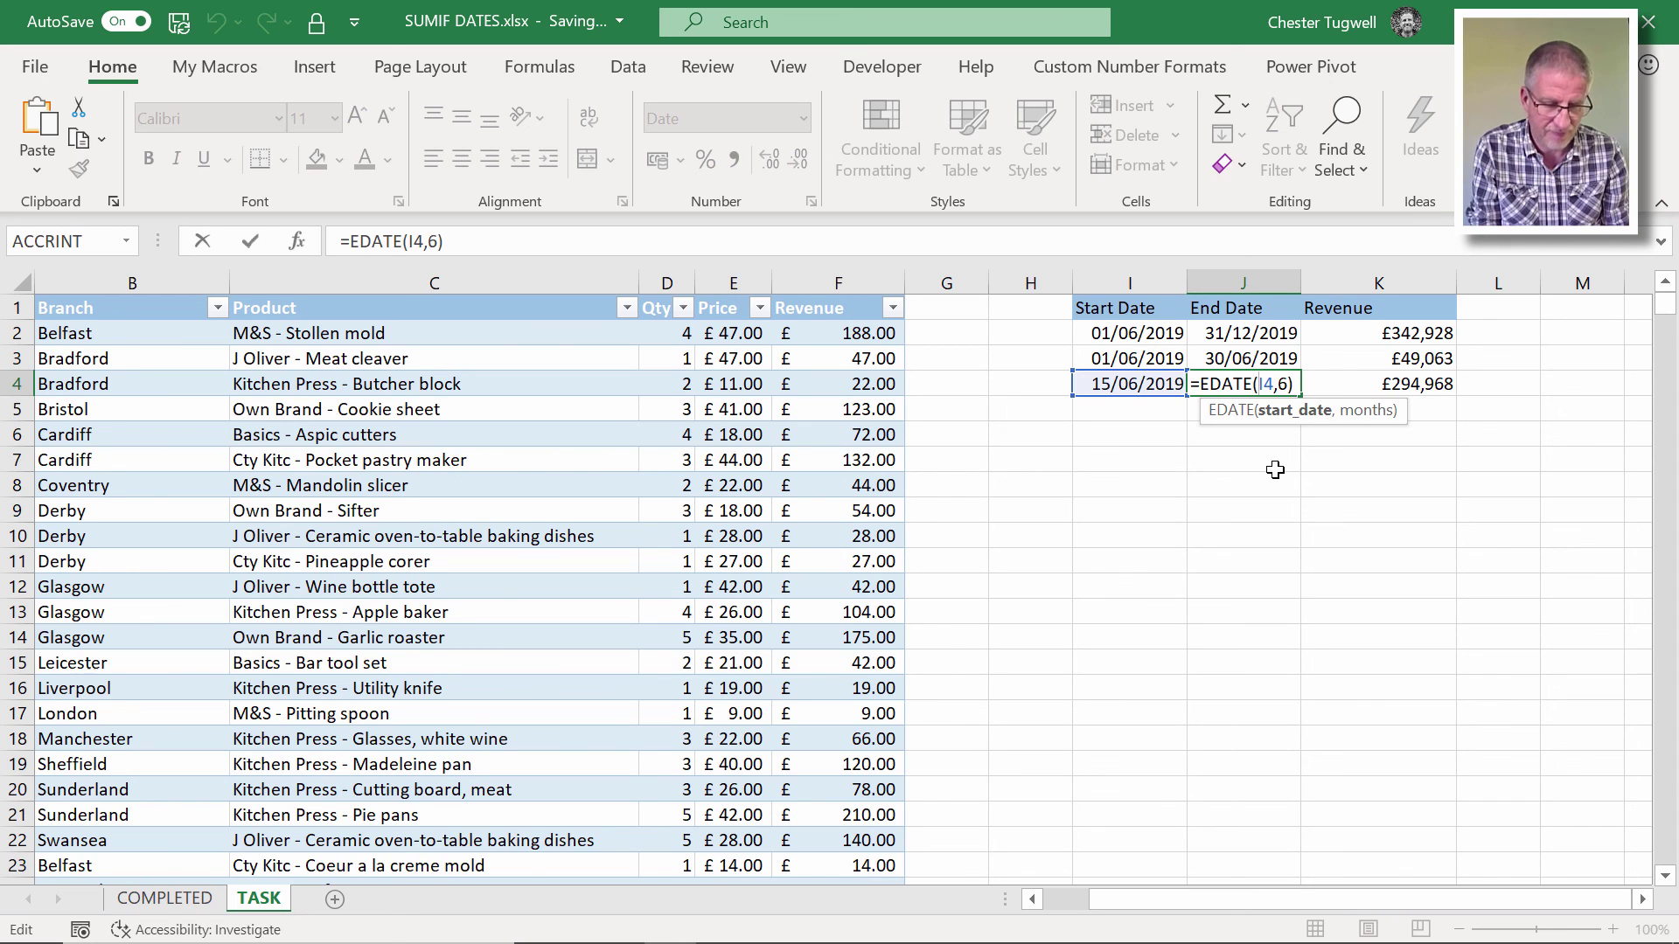
{"action": "key", "text": "Return"}
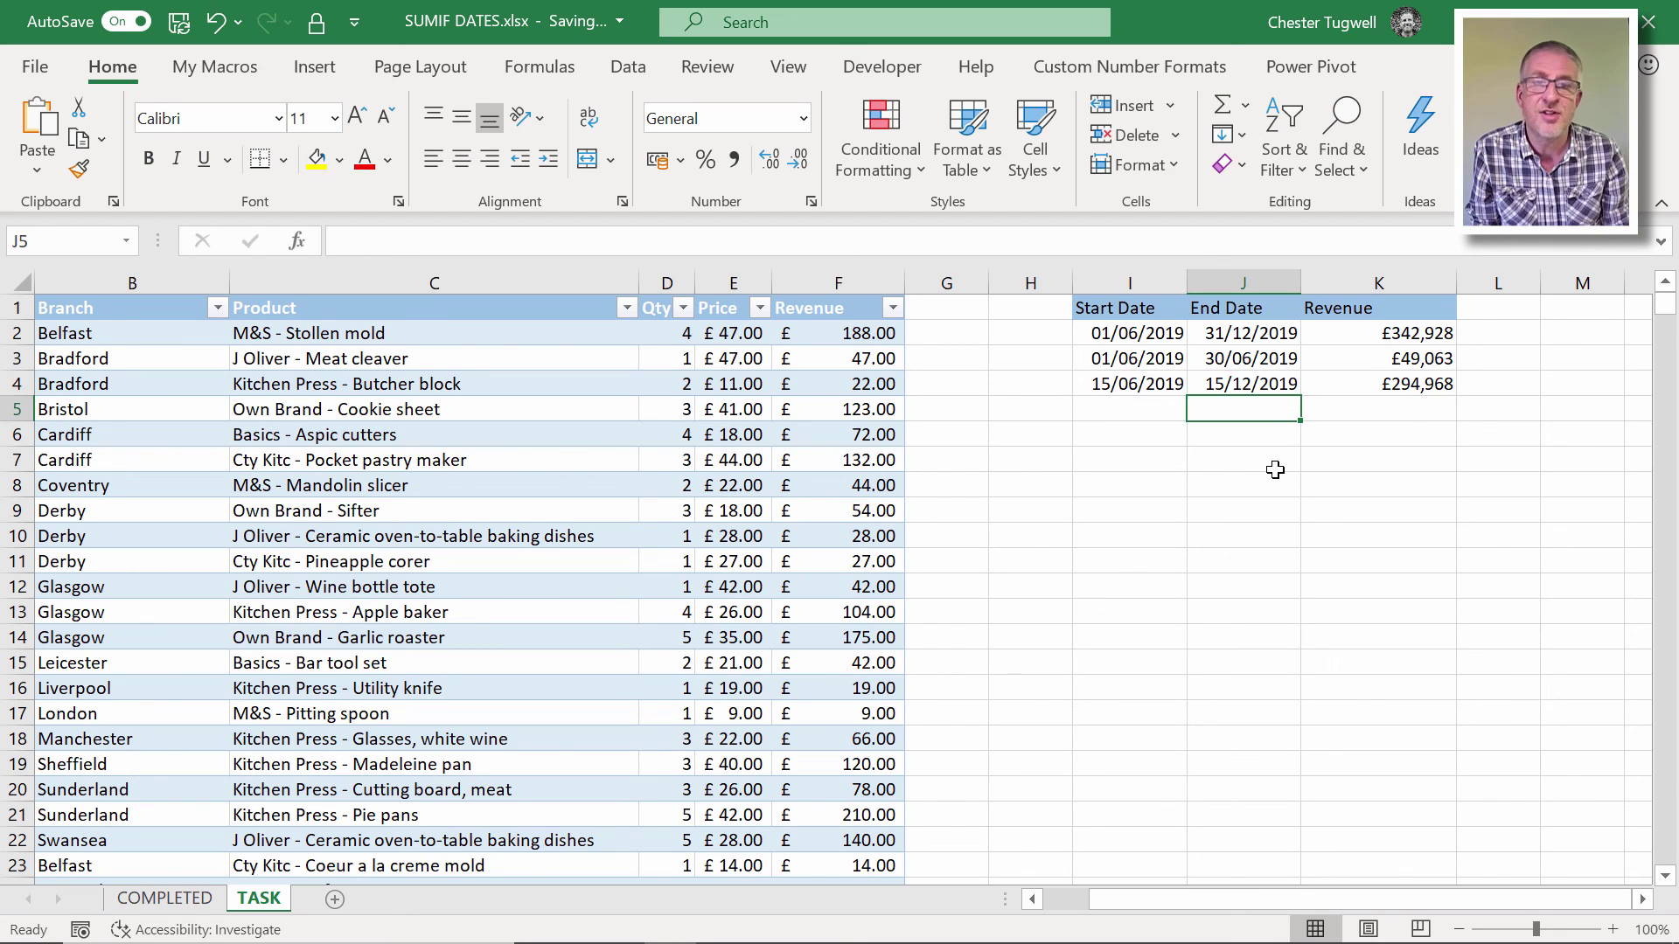